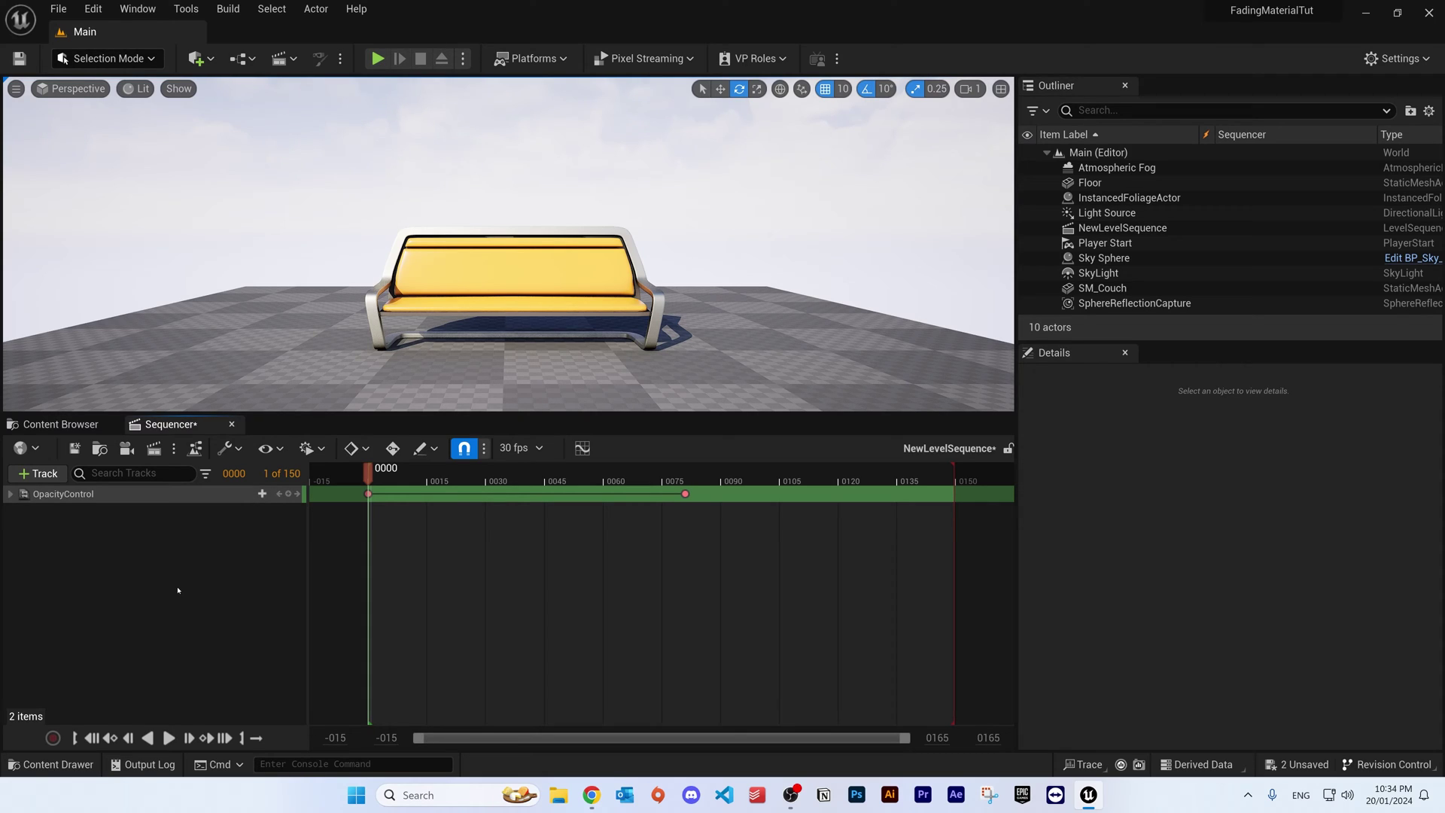
Delete the OpacityControl track from the level sequence and add the SM_Couch actor to the sequence.
click(130, 497)
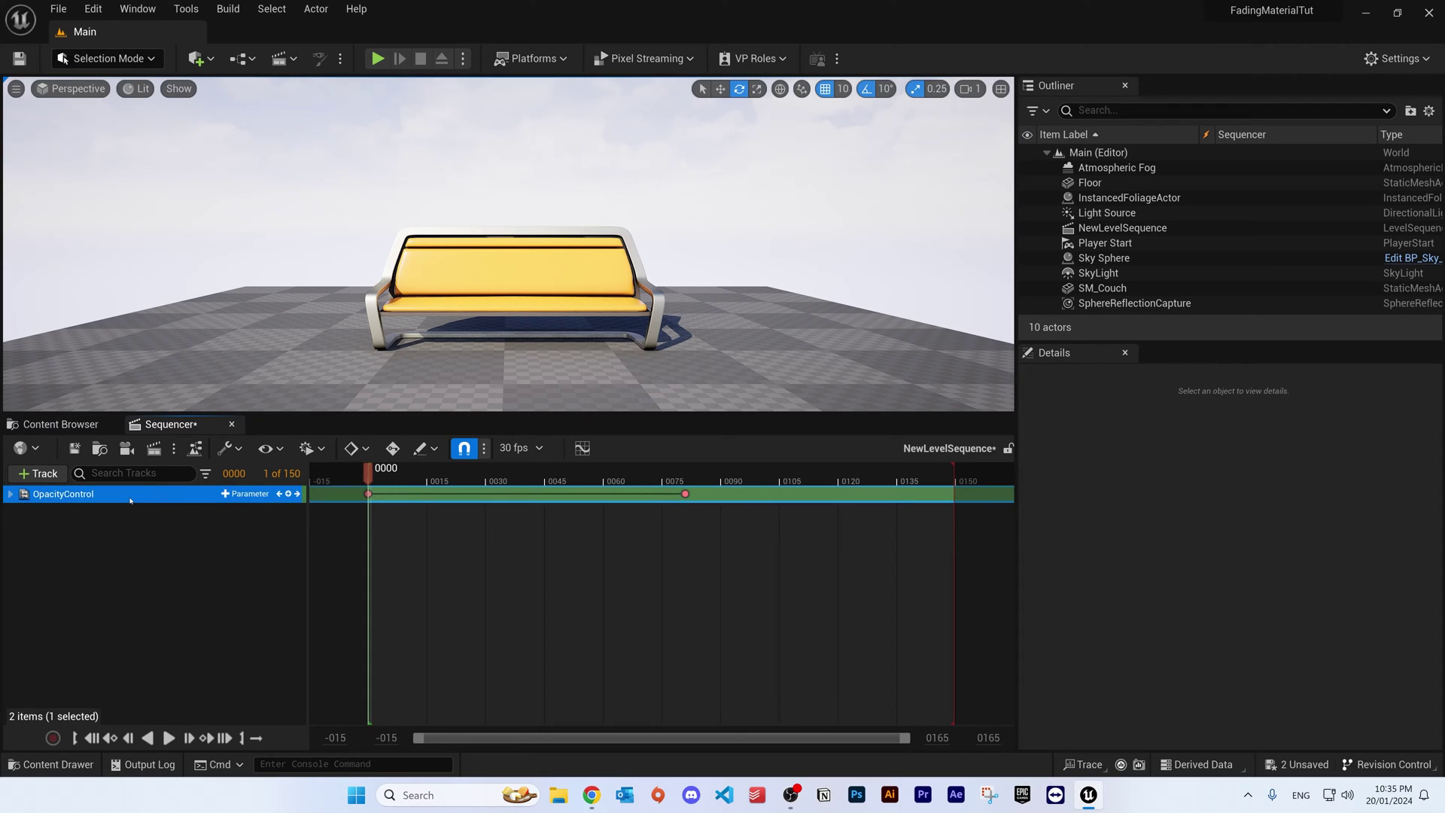
key(Delete)
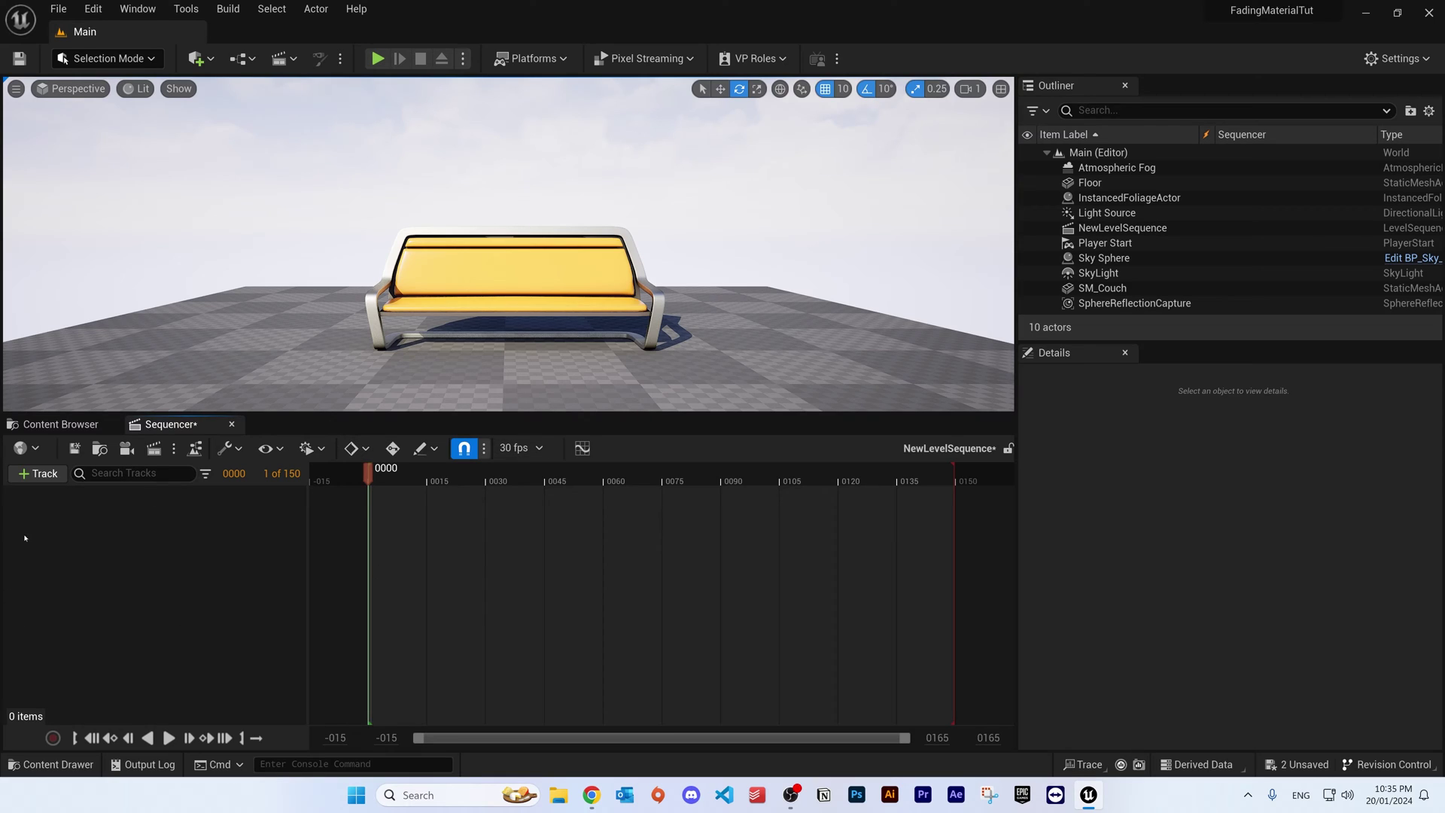
click(42, 475)
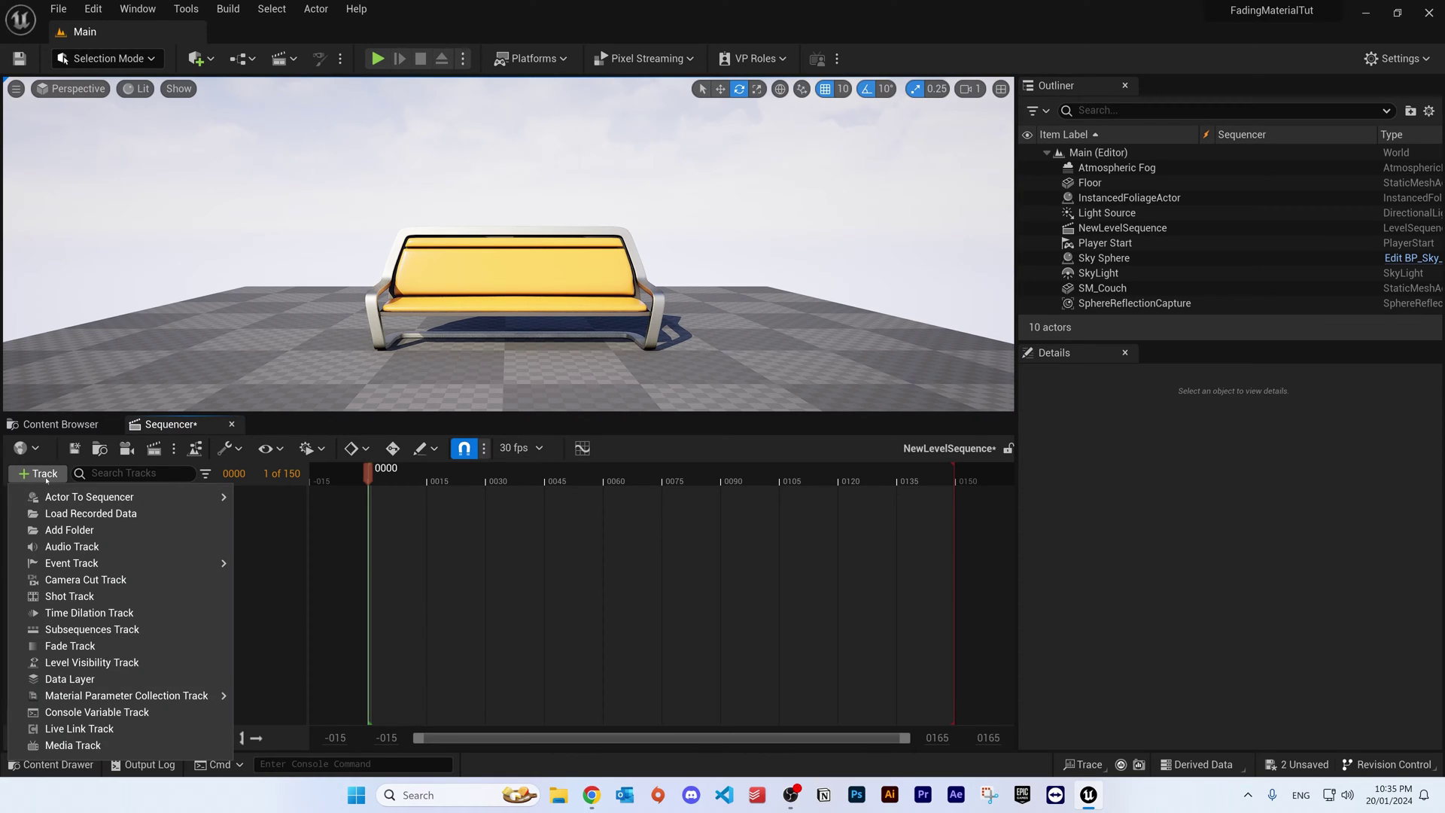
mouse_move(61, 499)
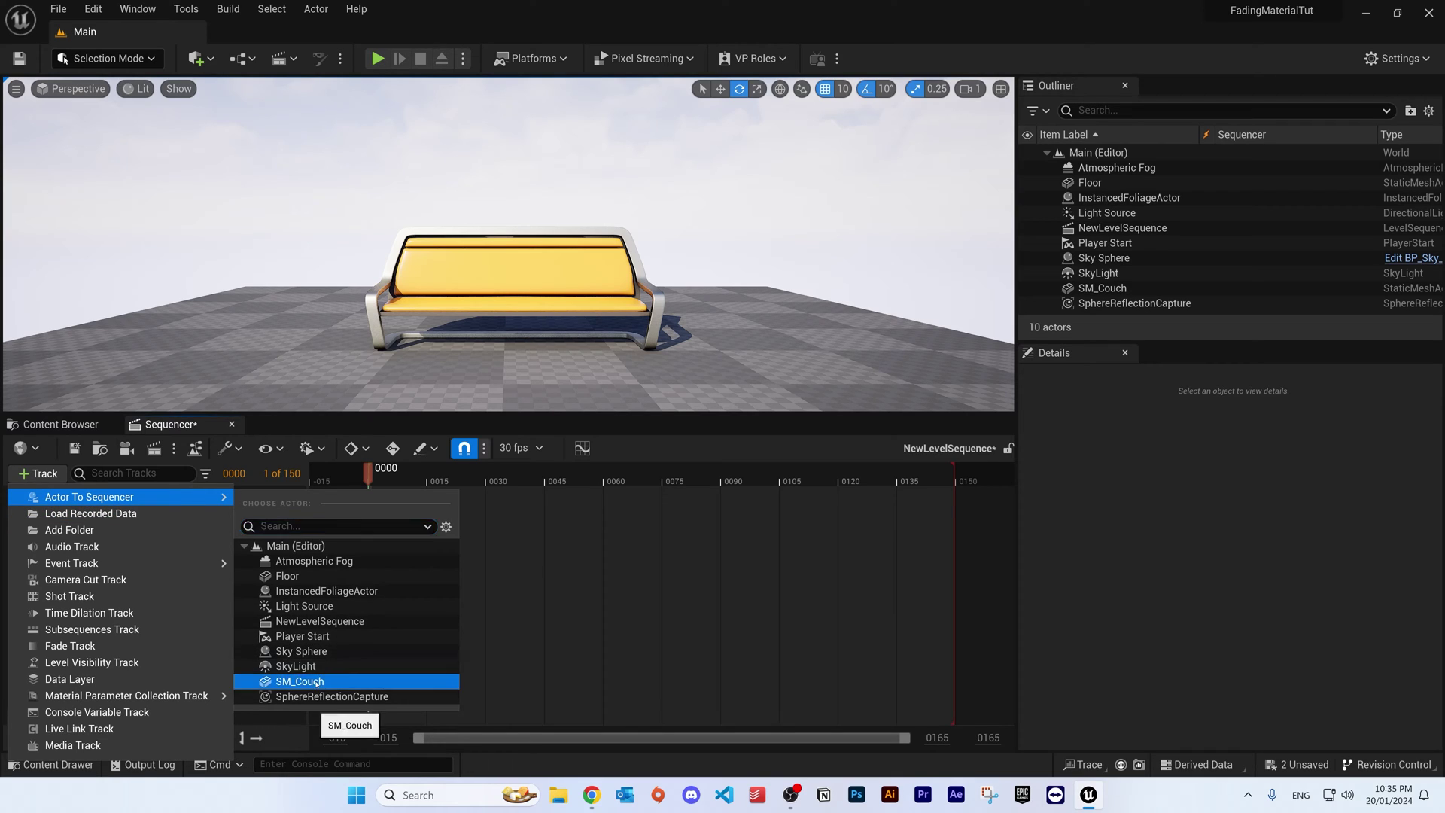
click(322, 682)
click(18, 515)
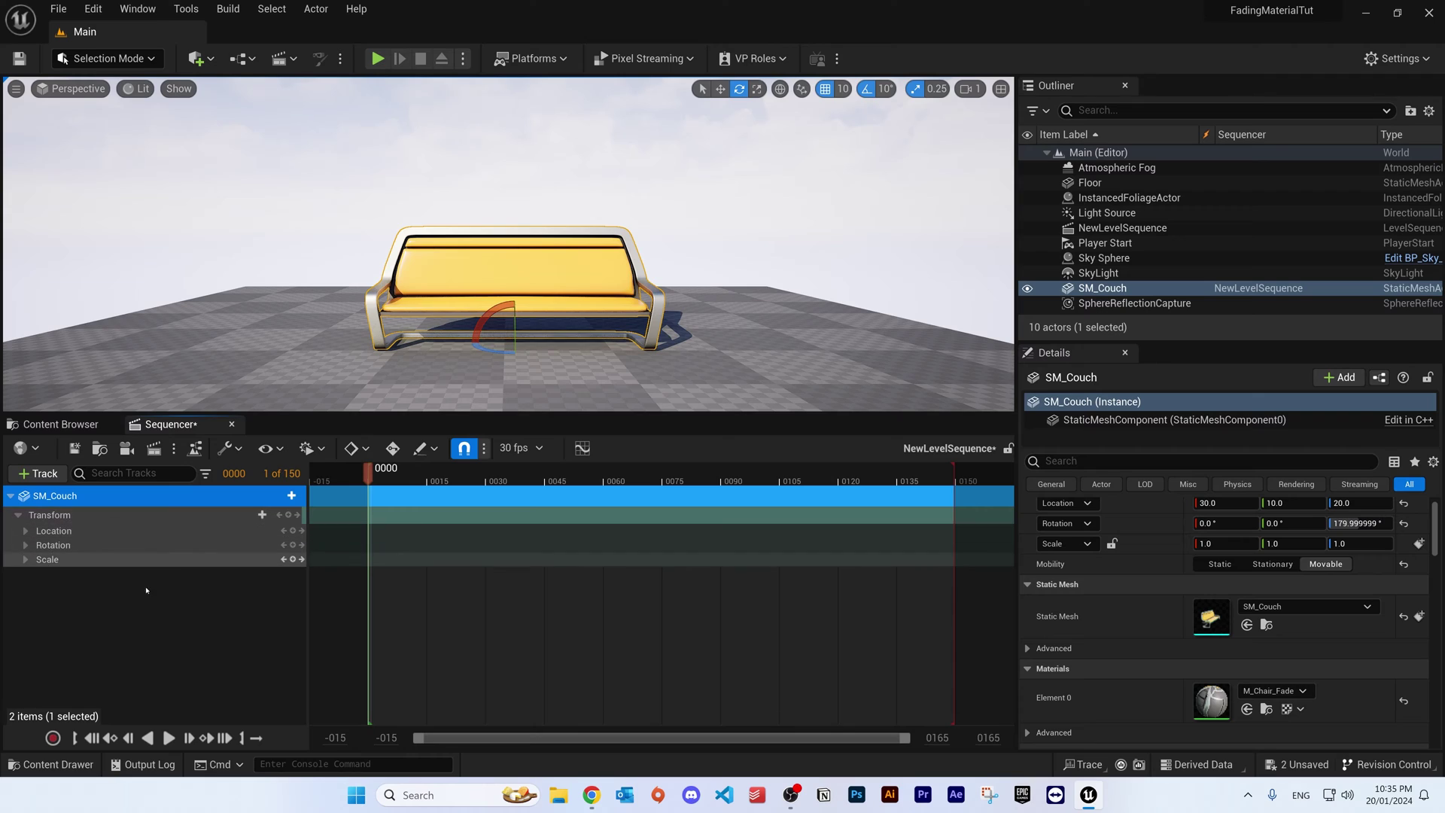
click(163, 615)
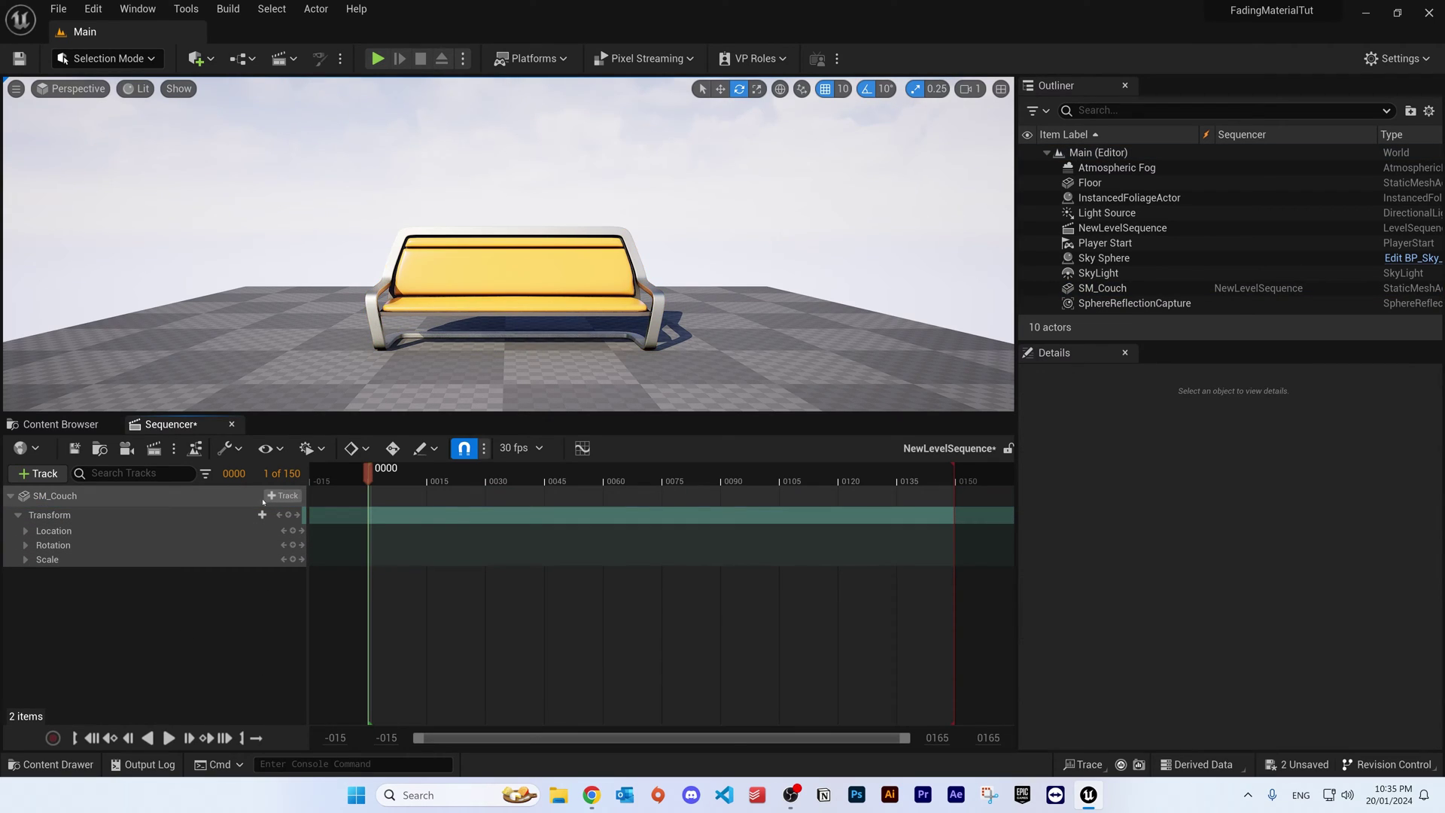
Add an Actor Hidden In Game track to SM_Couch and key its visibility on at frame 0.
click(280, 496)
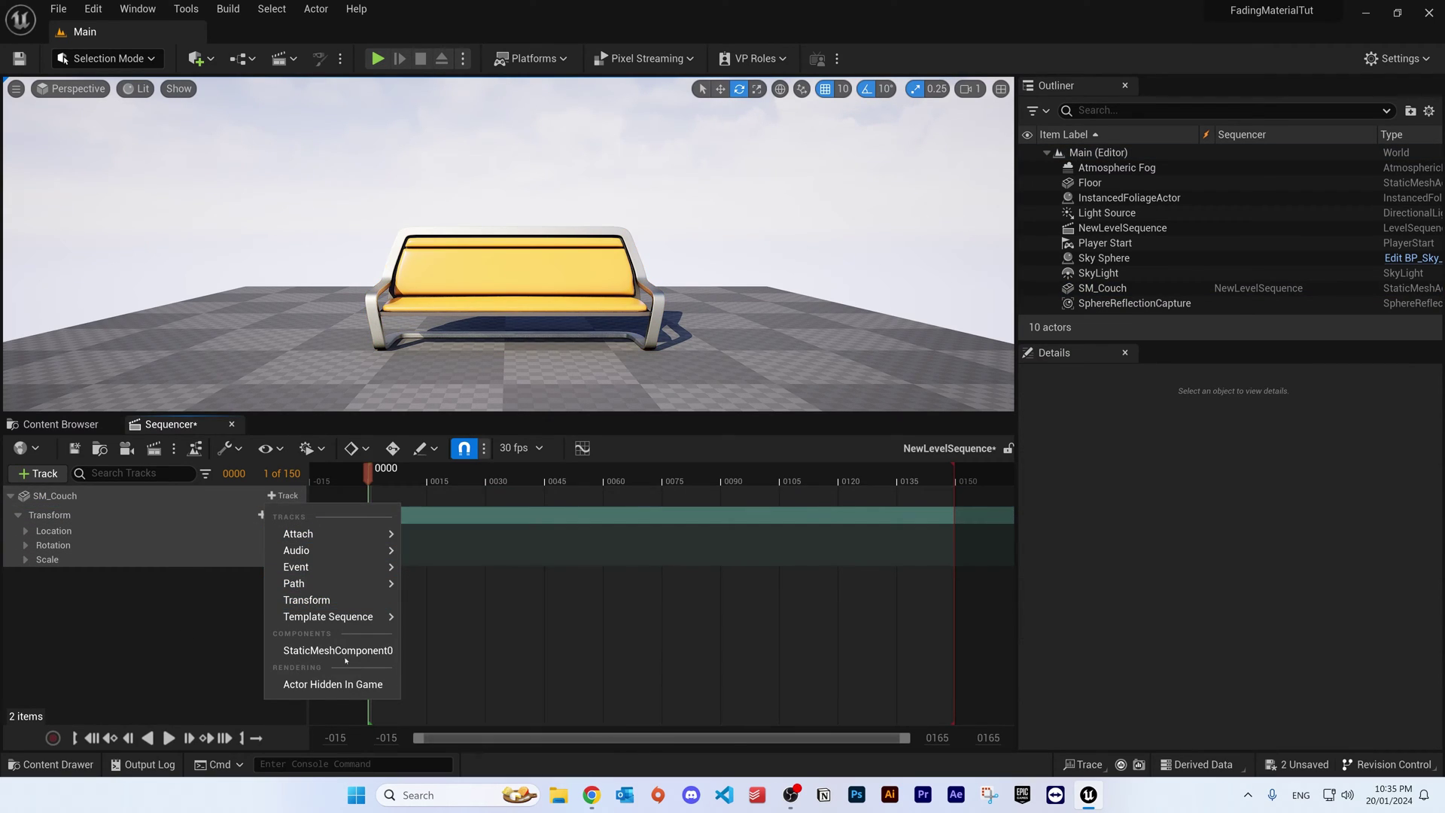
click(350, 685)
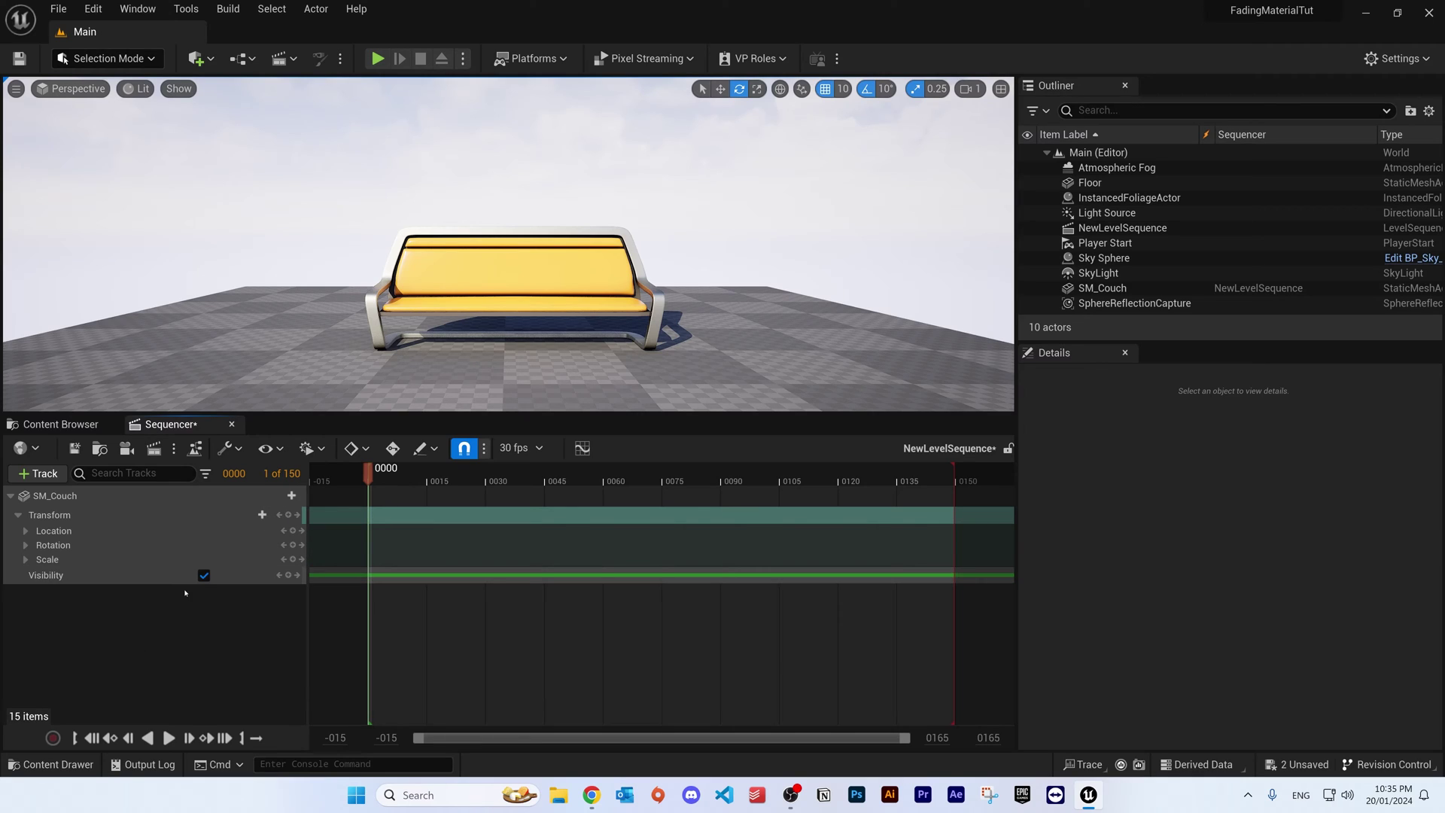
click(203, 576)
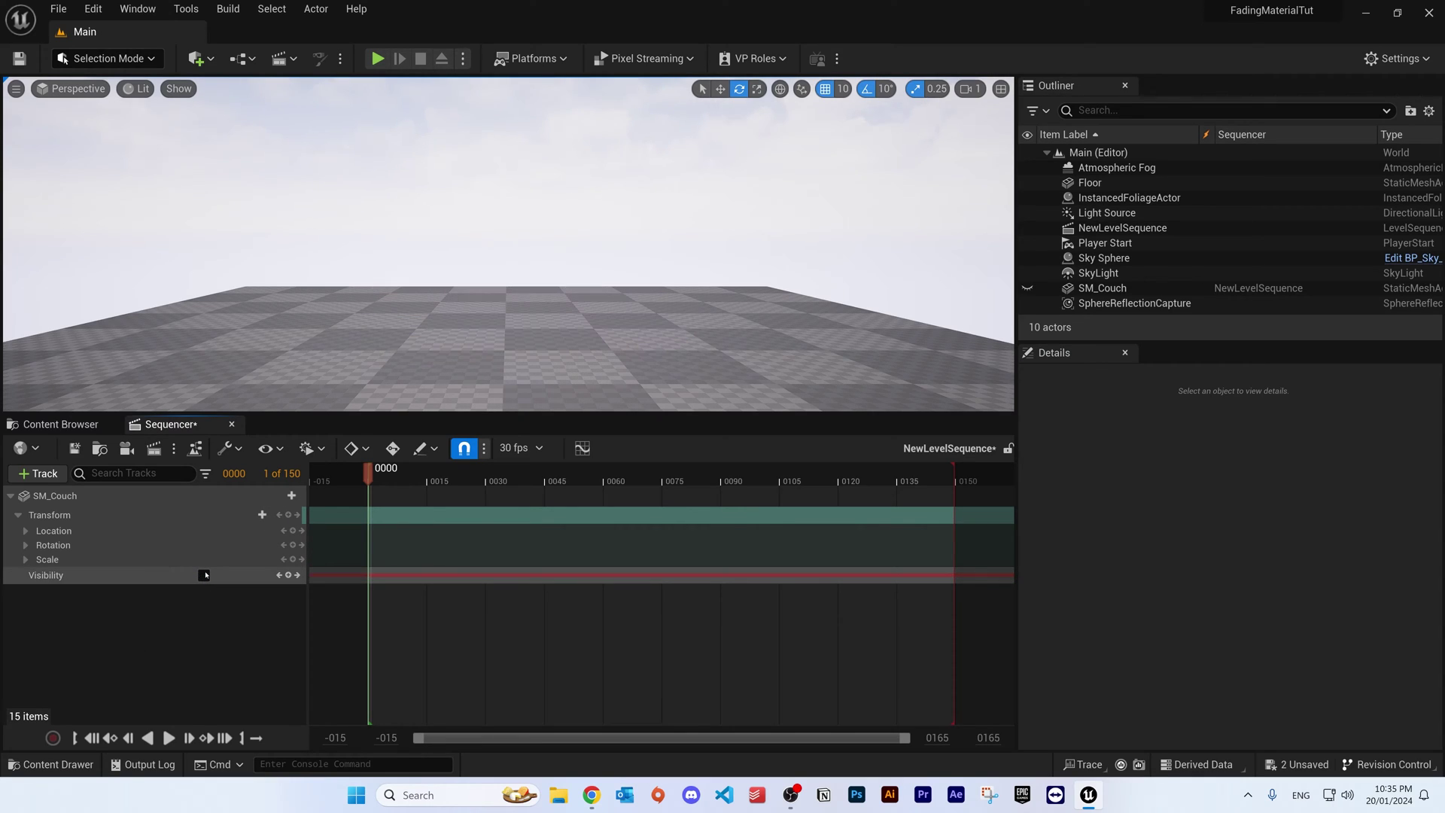
click(203, 576)
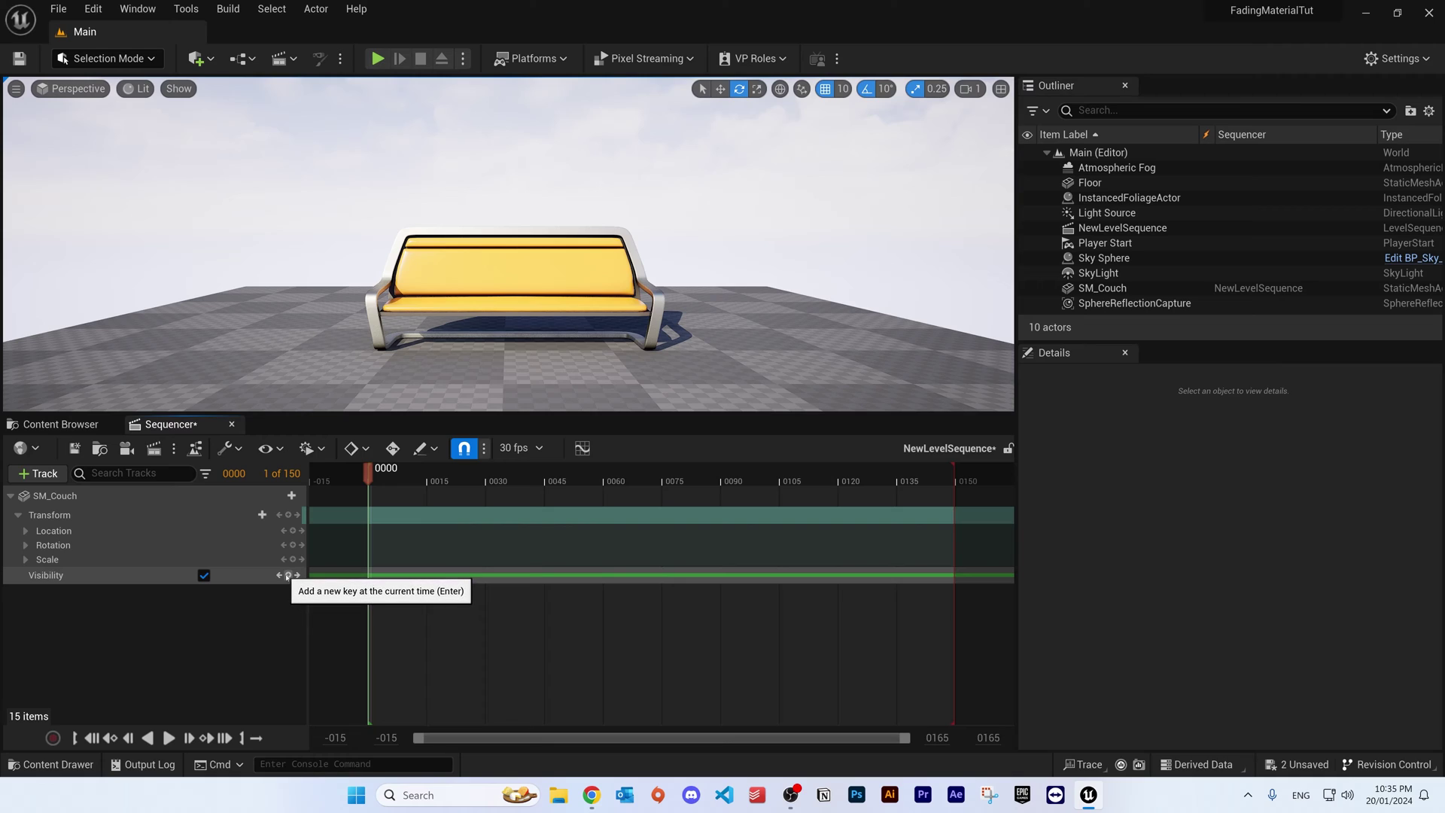
click(288, 576)
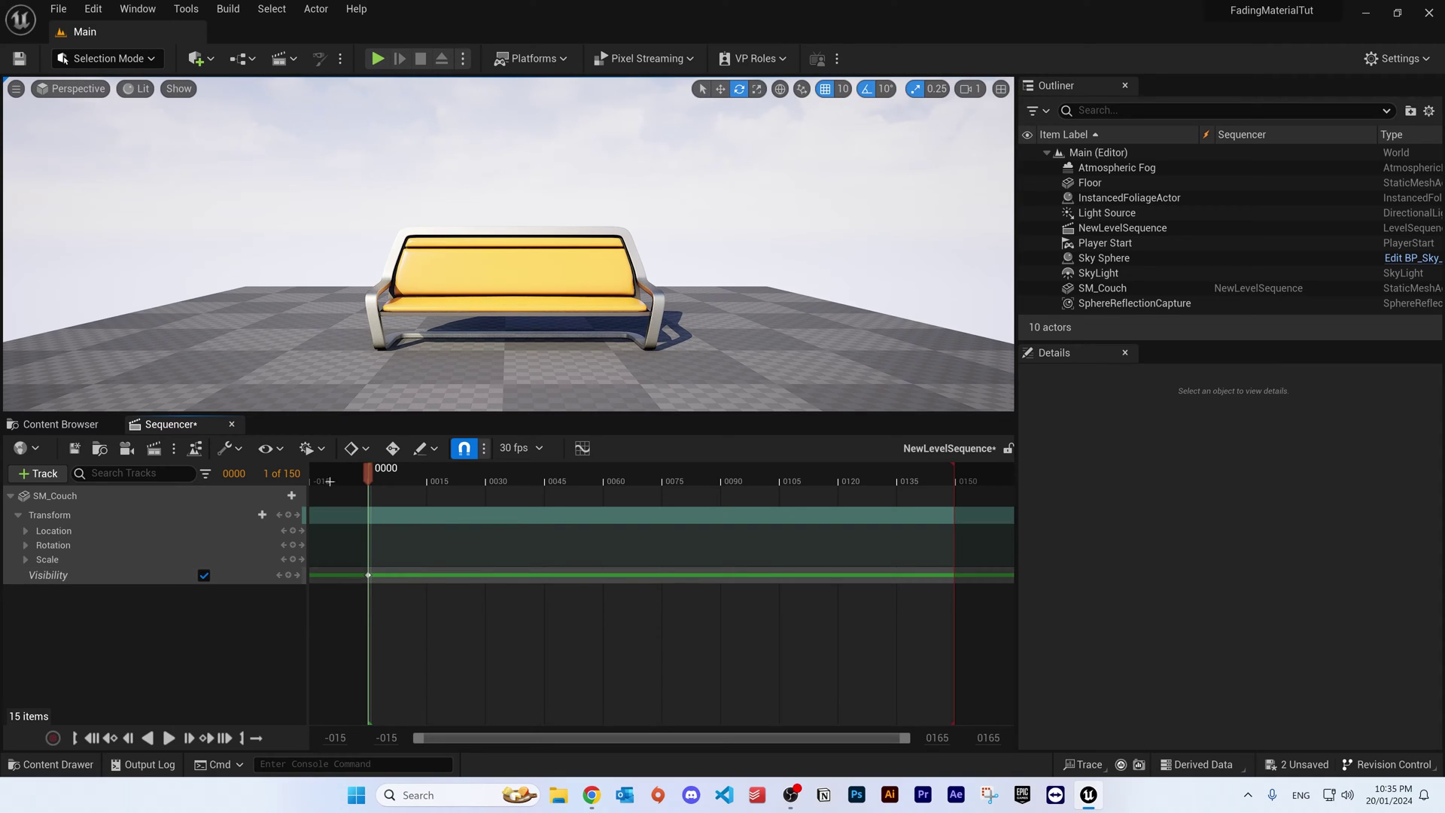
Key the couch's visibility off at frame 30.
click(384, 474)
click(485, 475)
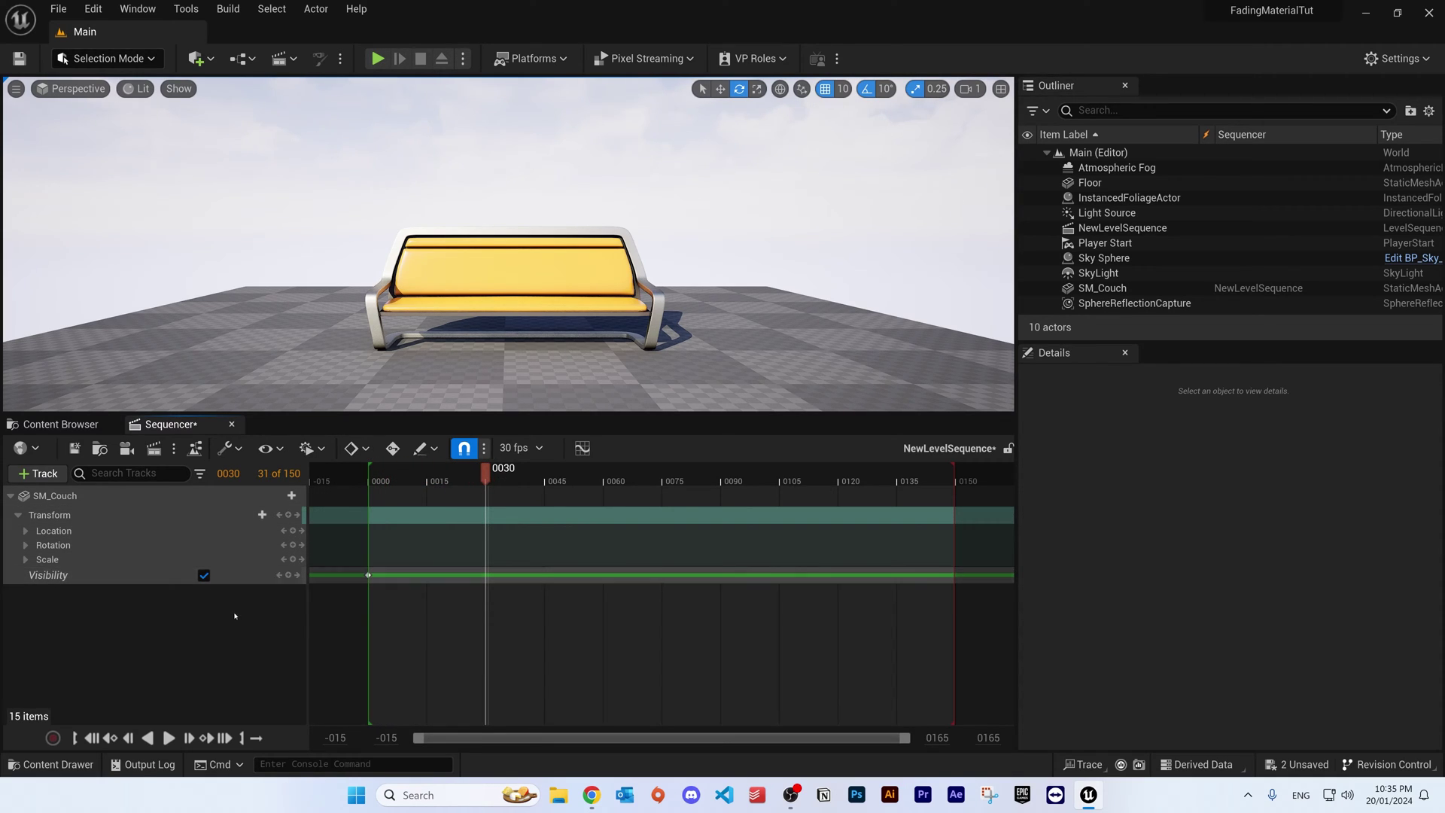
click(288, 575)
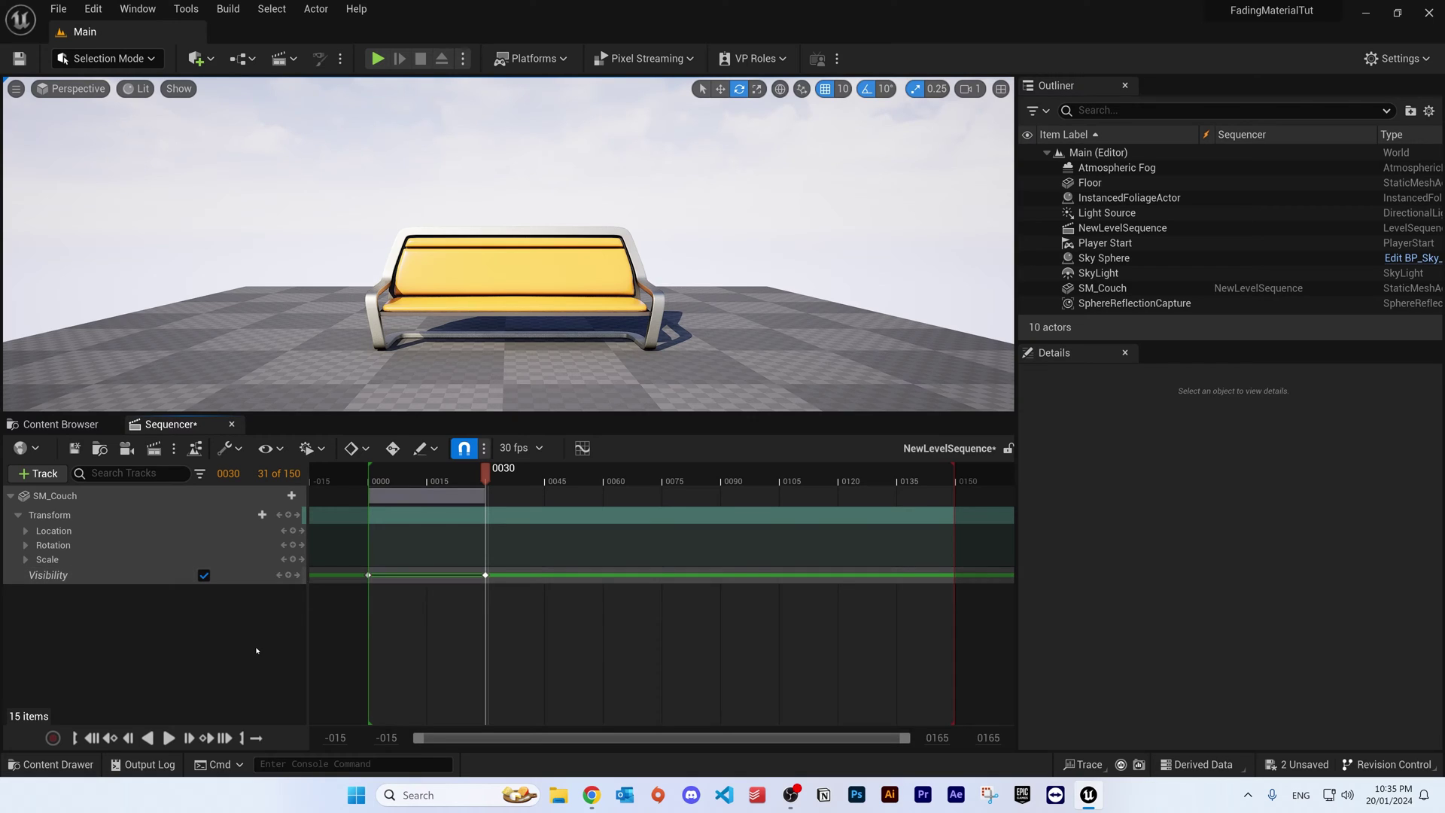
click(204, 575)
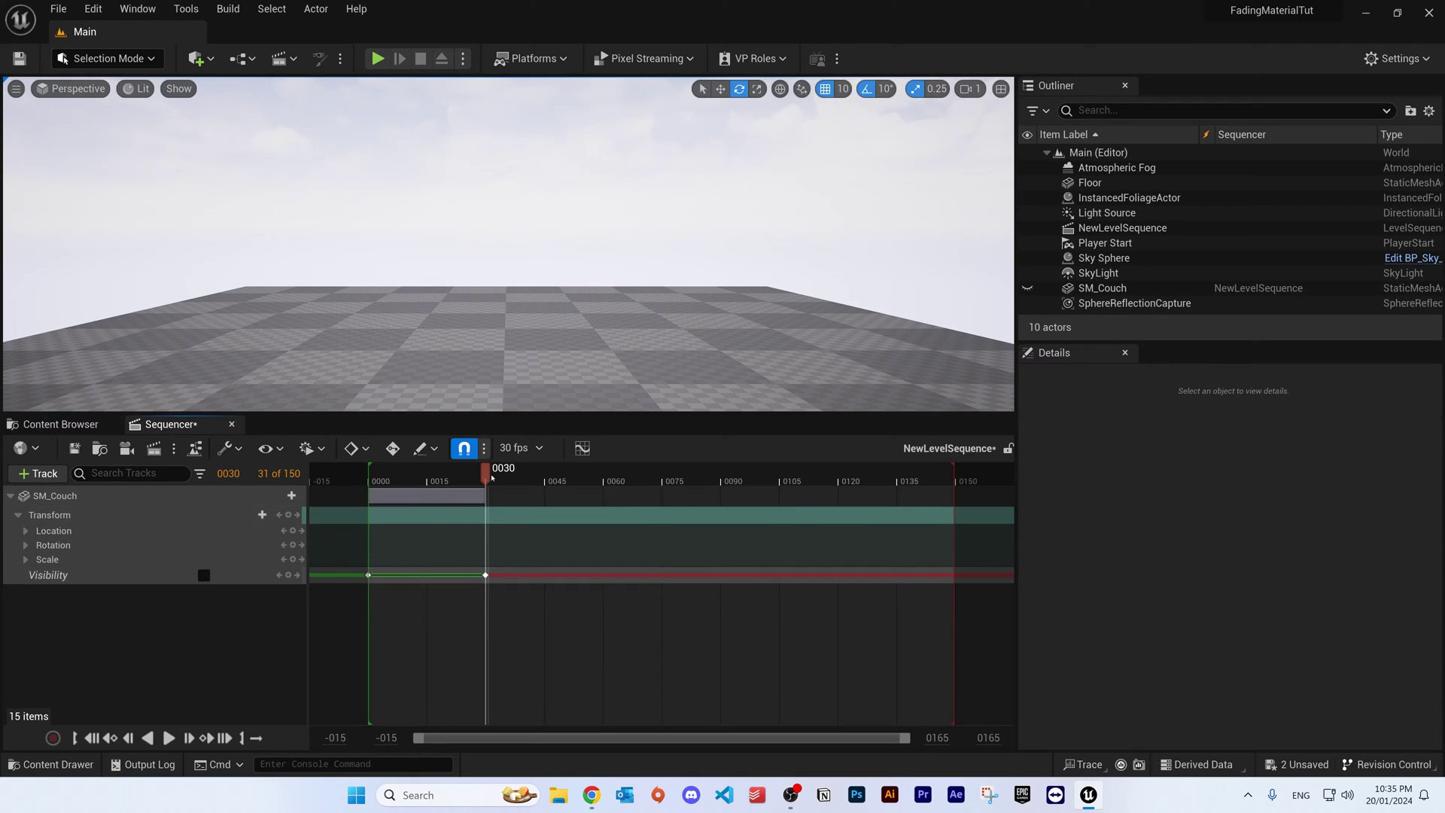
Play the sequence from near its start to check the couch's visibility change.
drag(486, 470, 384, 469)
key(space)
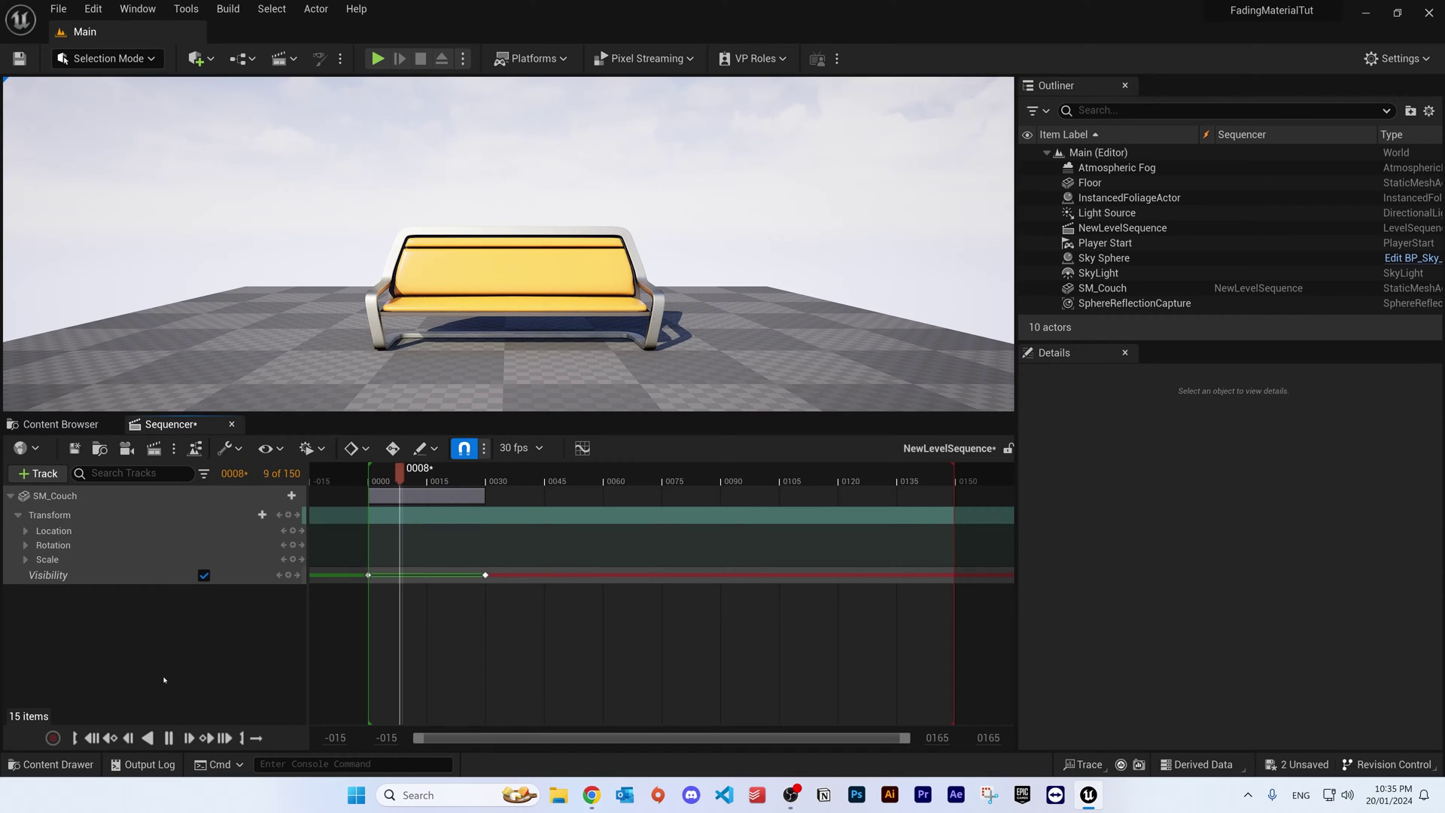
key(space)
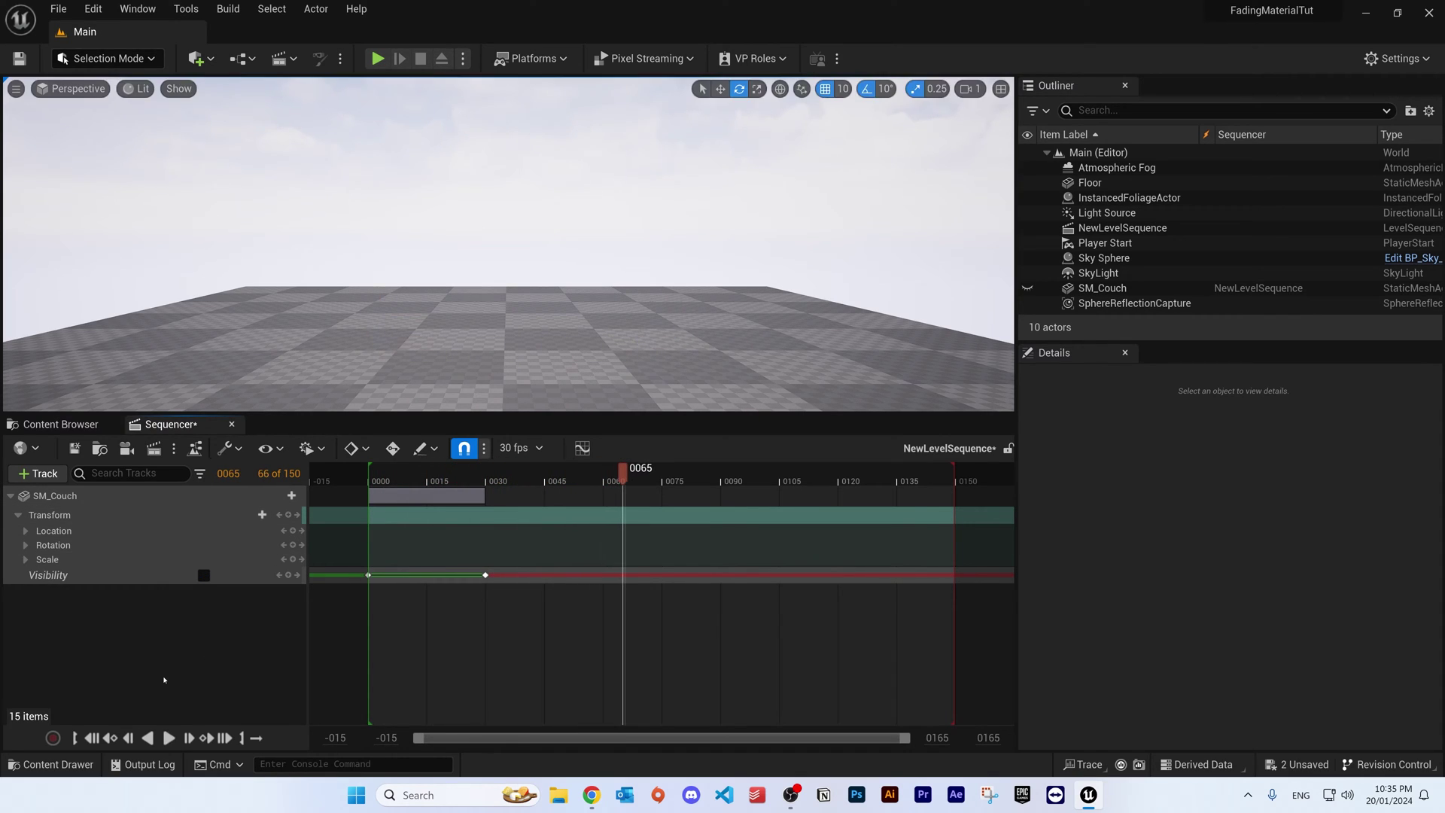
Delete the SM_Couch track from the level sequence.
click(10, 496)
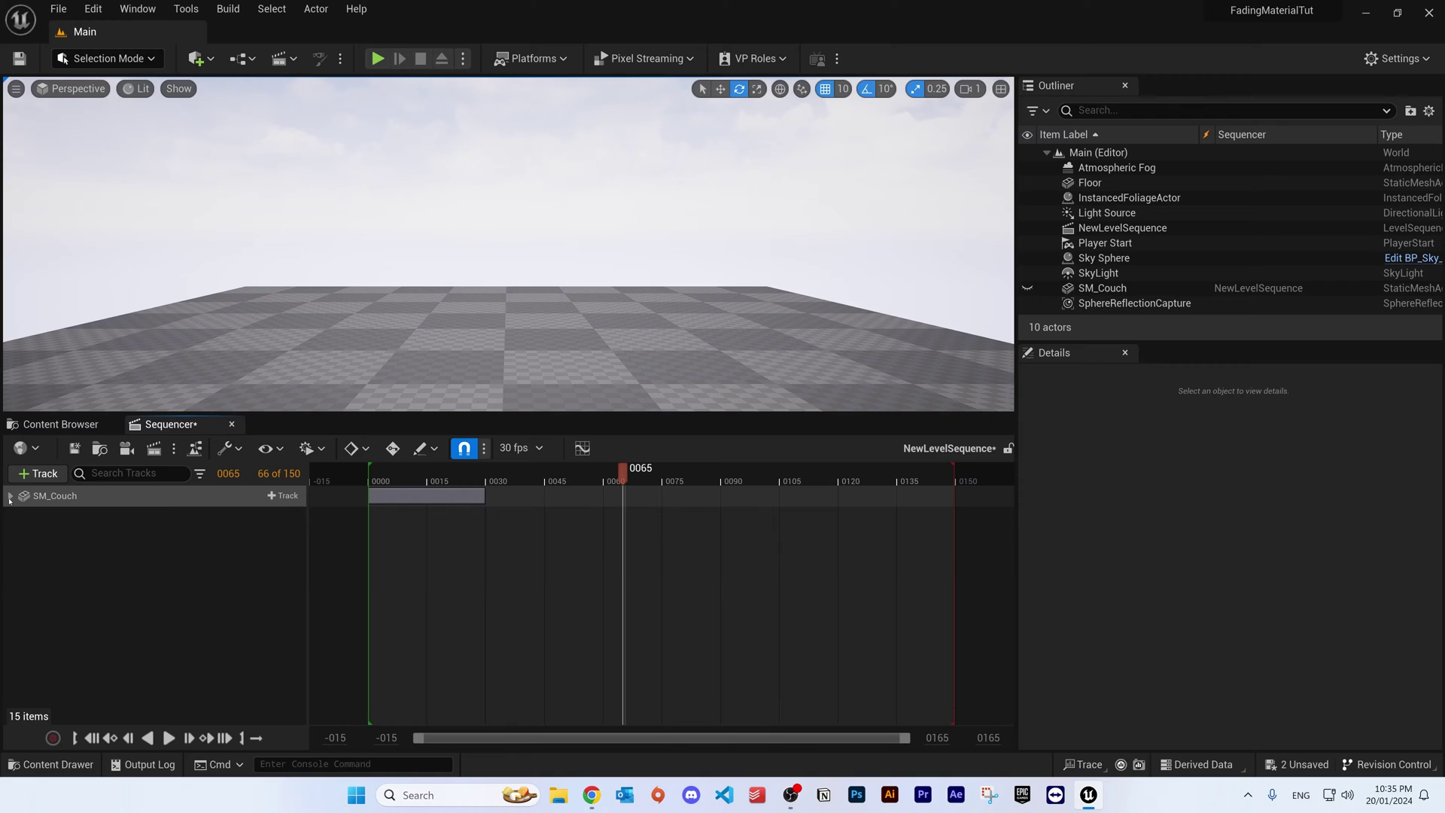
click(11, 496)
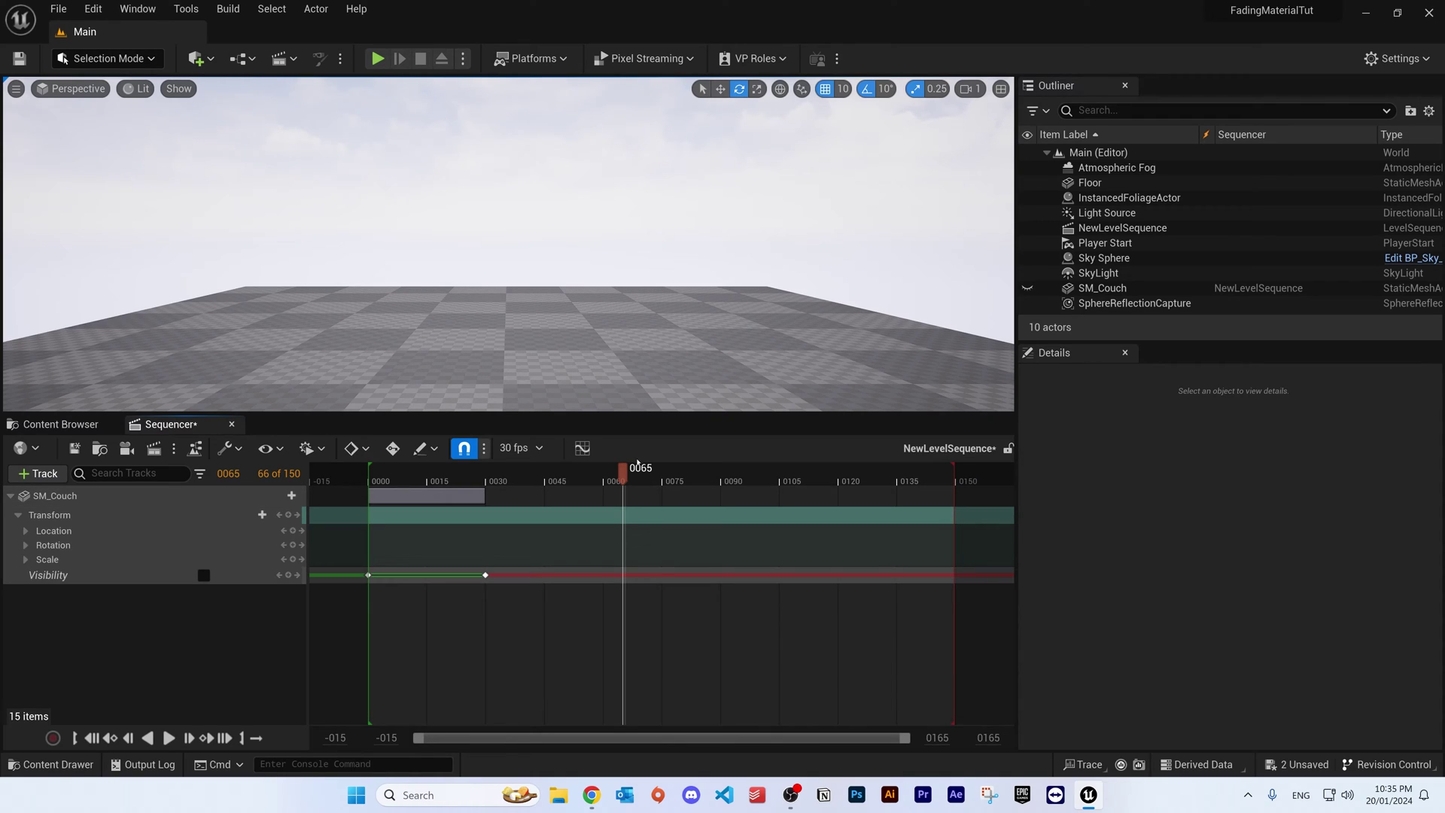
drag(624, 473, 364, 473)
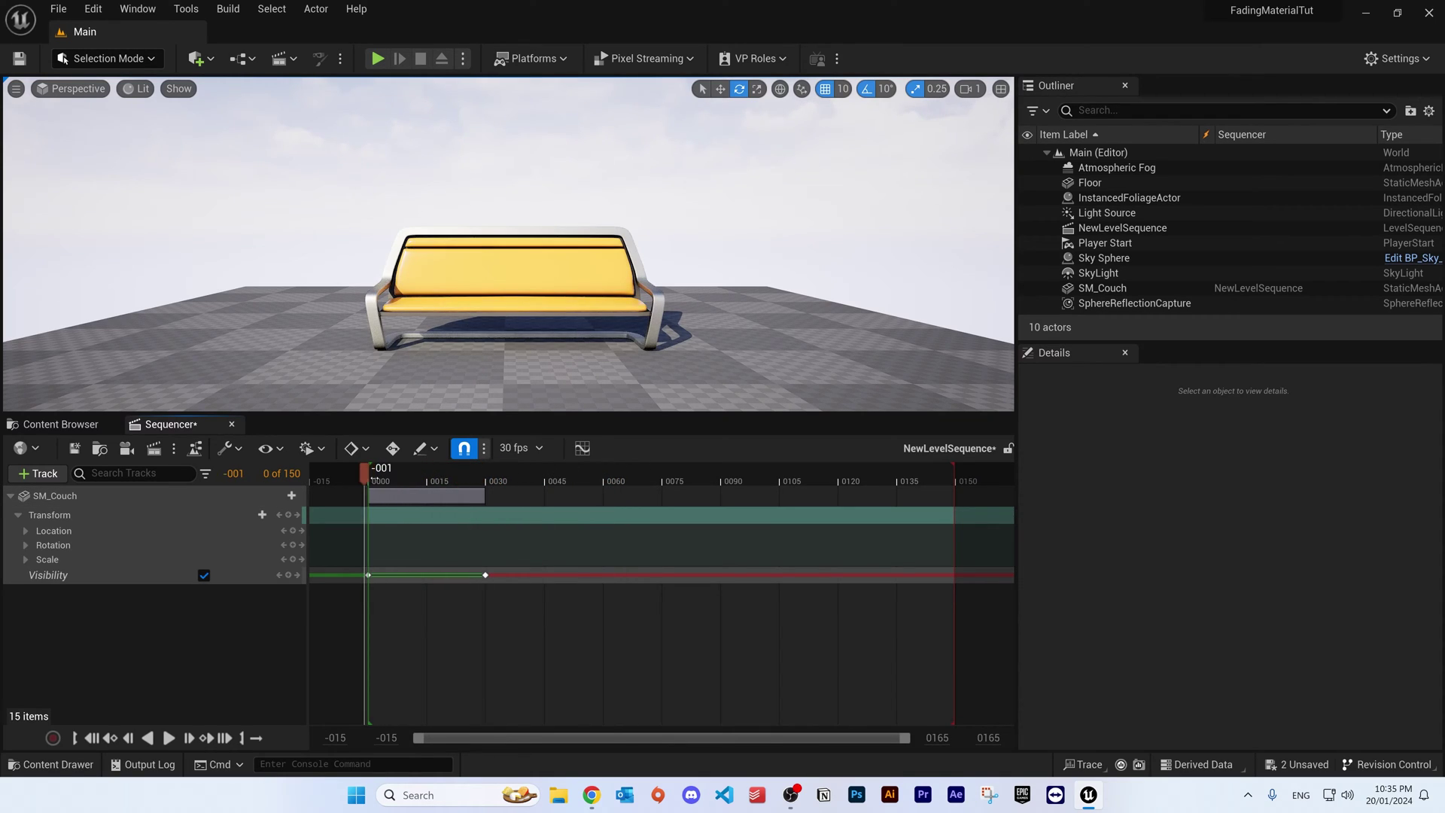
click(191, 495)
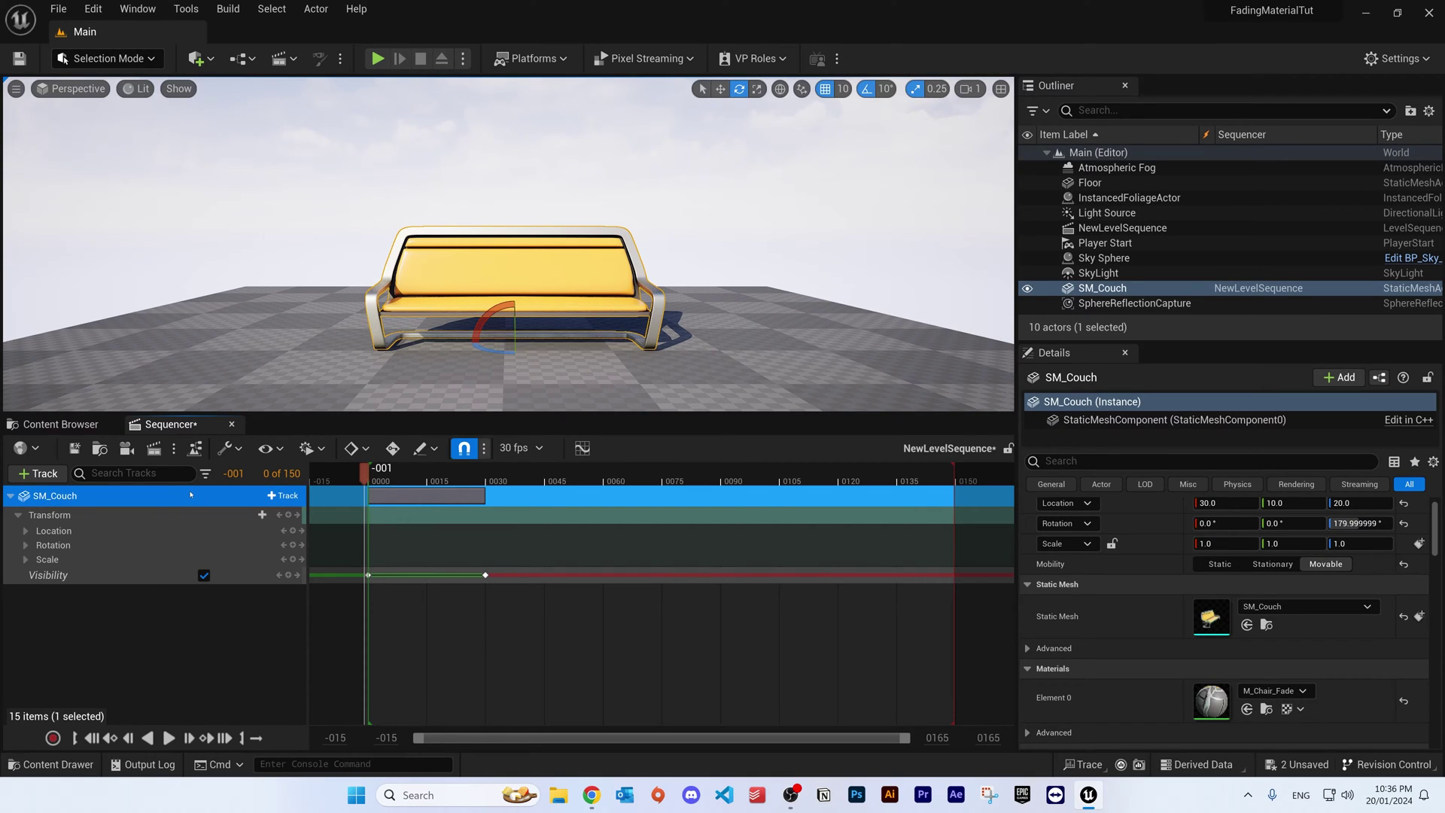
key(Delete)
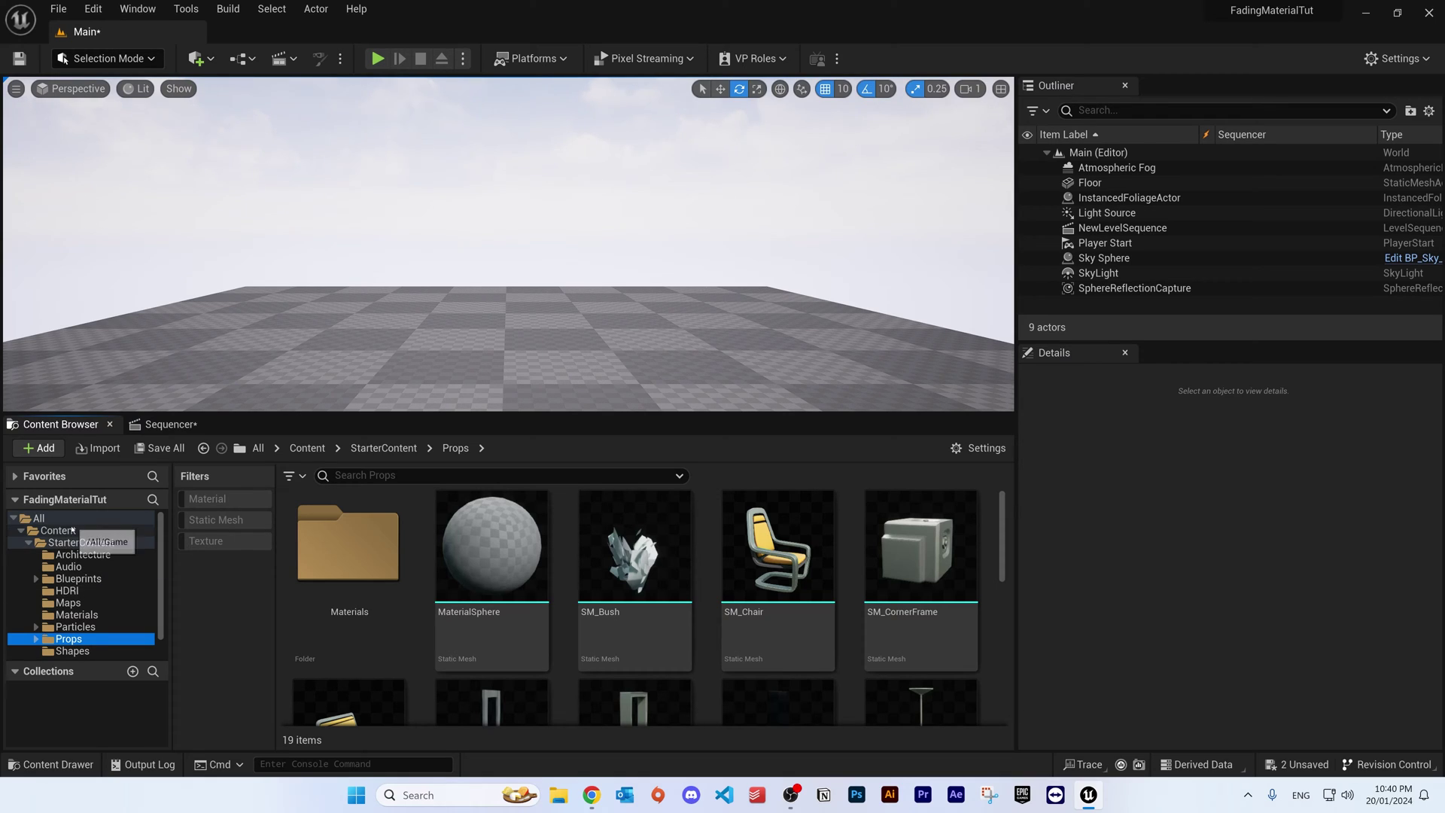
Create a folder named Material_Parameter in the project's Content folder.
click(28, 541)
click(57, 530)
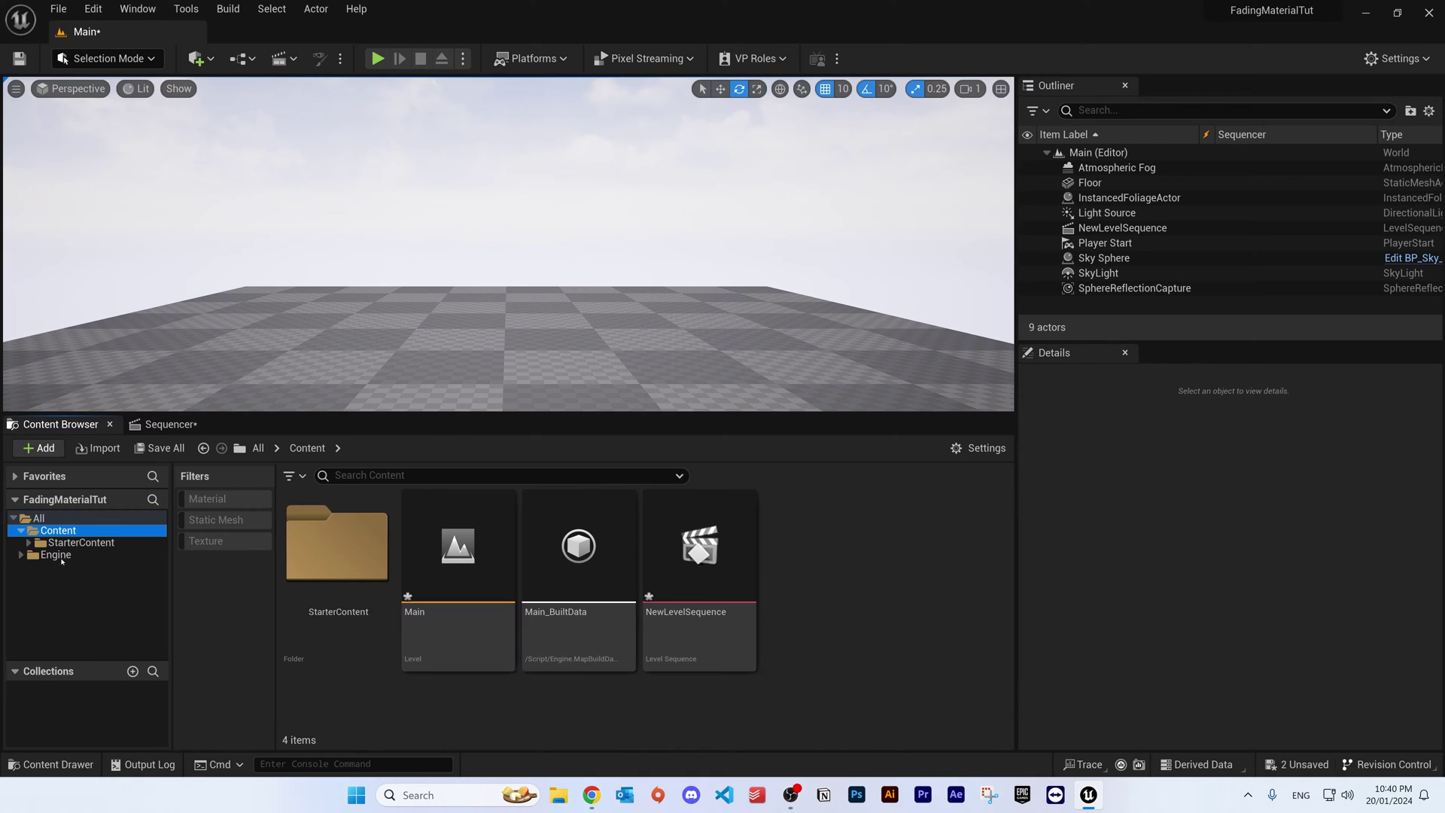
right_click(879, 546)
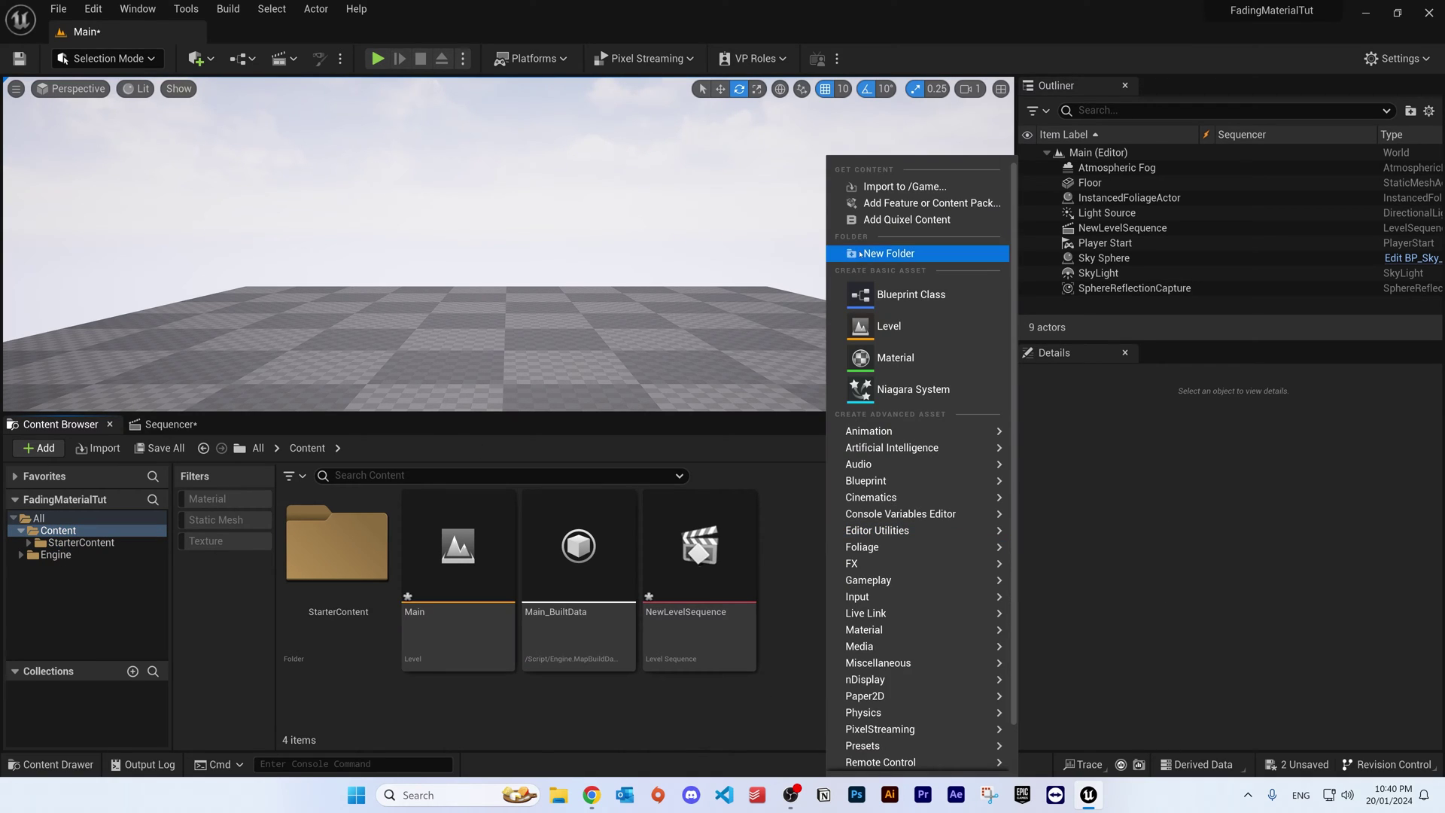
click(866, 249)
text(Material param)
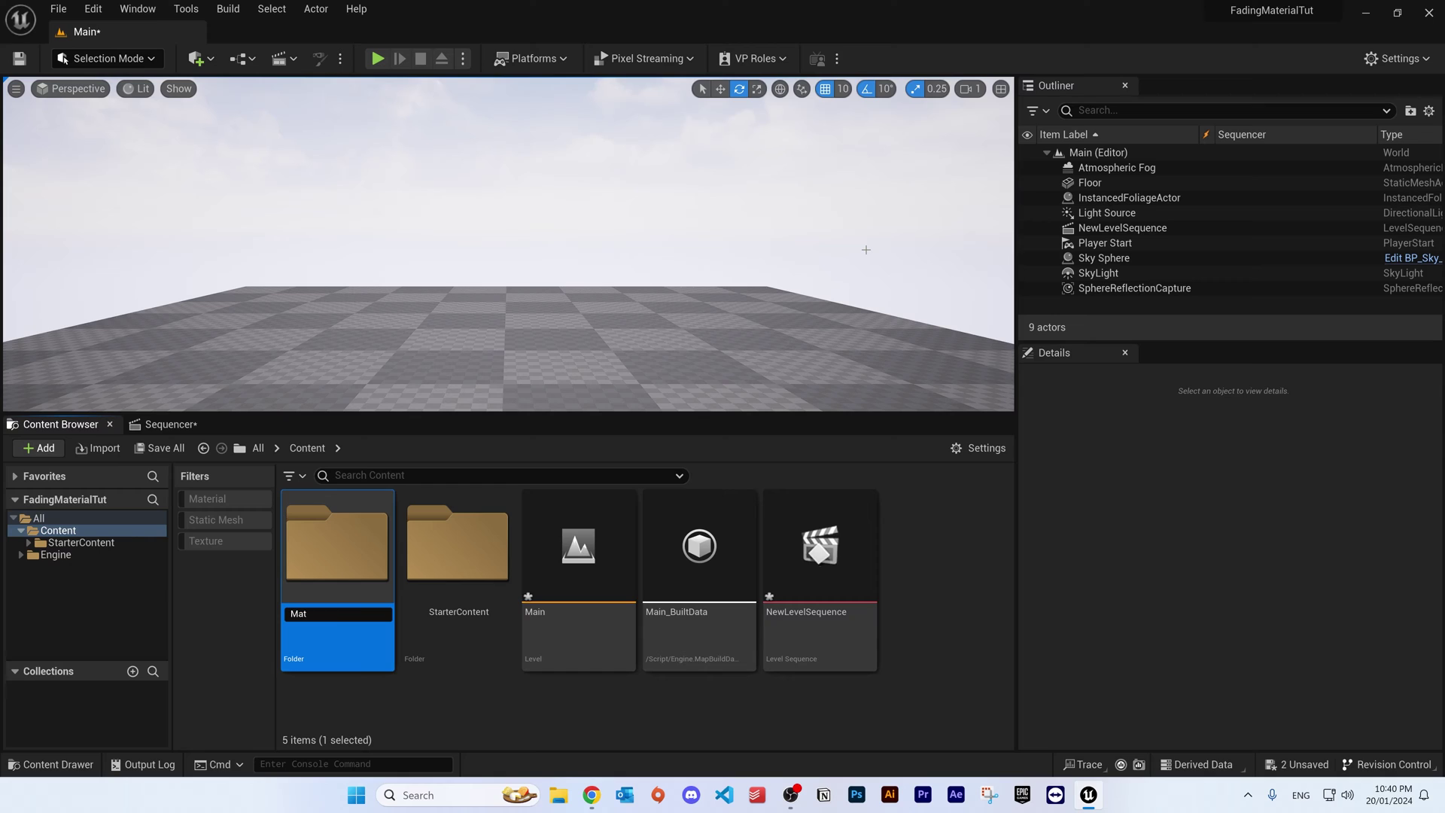
key(BackSpace)
key(BackSpace)
key(BackSpace)
key(BackSpace)
key(BackSpace)
key(BackSpace)
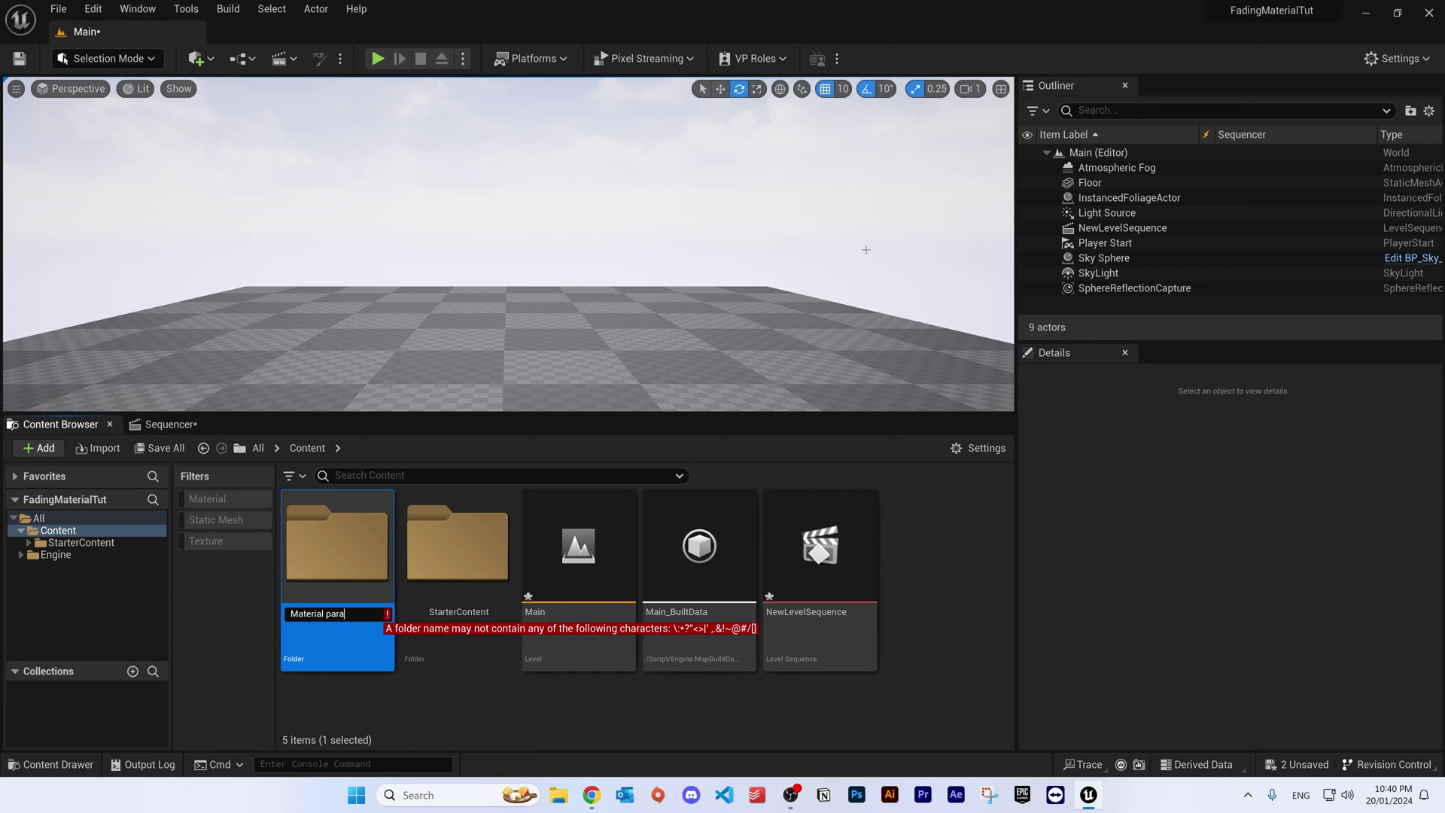
text(_Parameter)
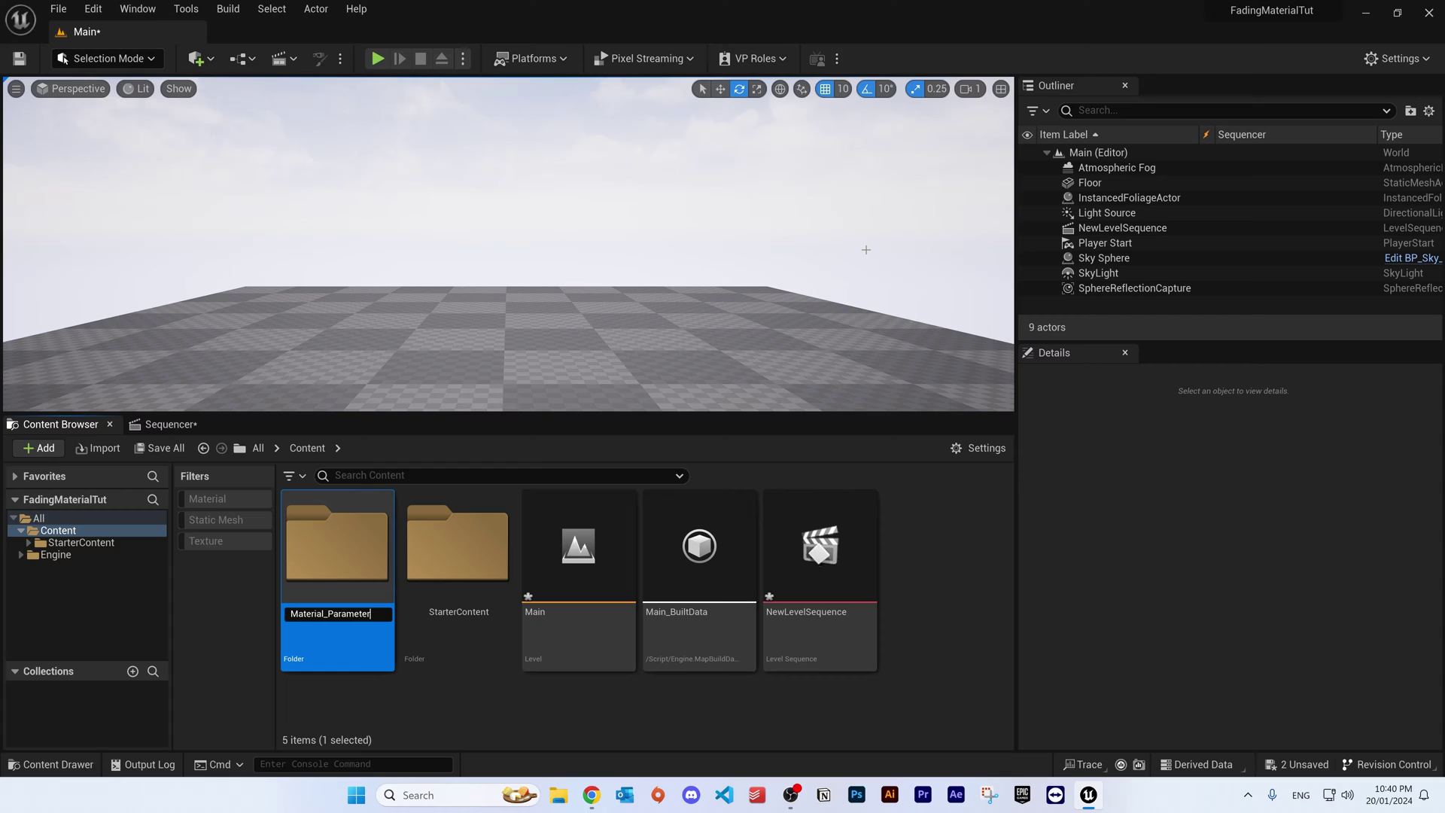
key(Return)
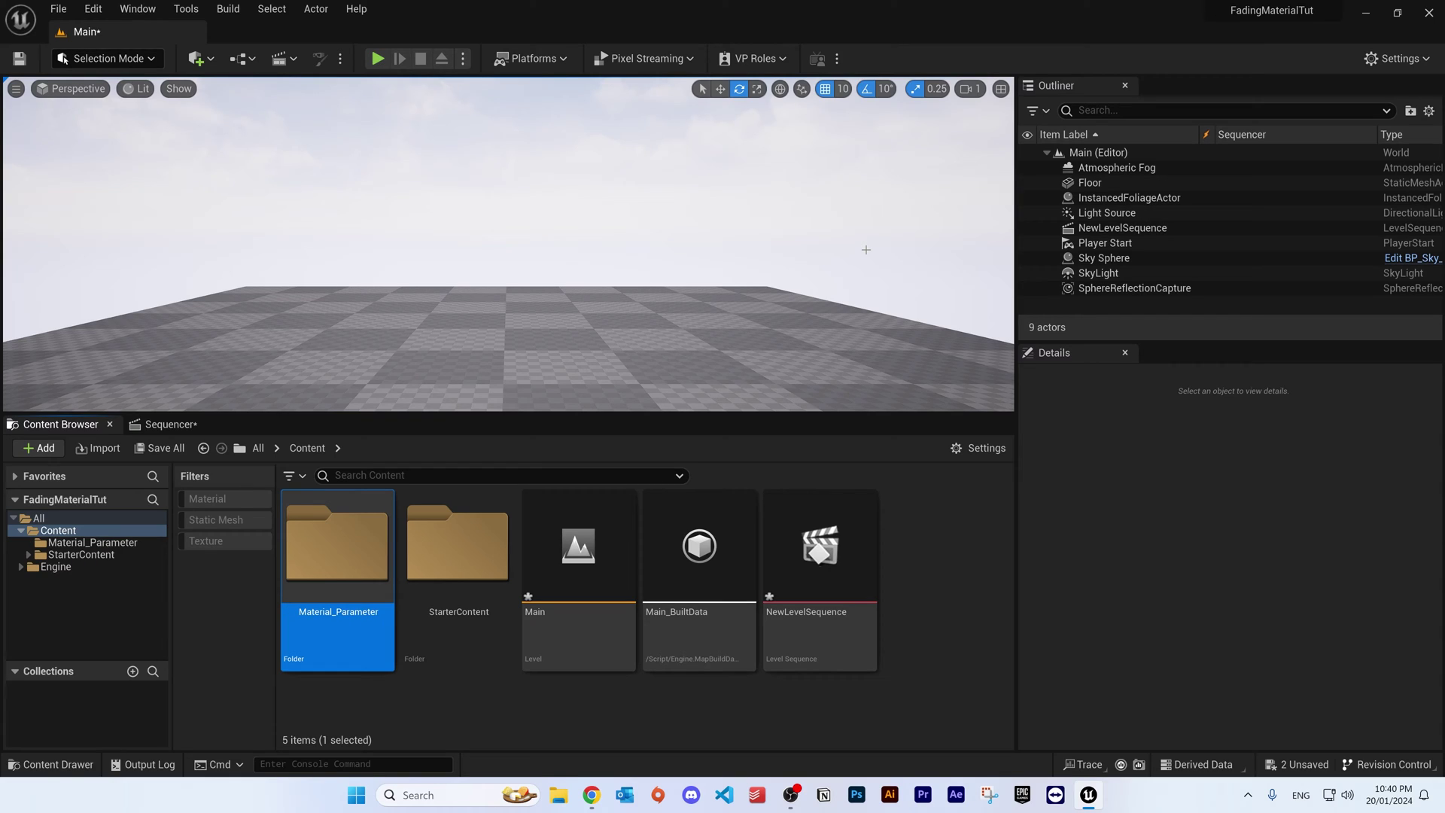
Create a Material Parameter Collection named OpacityController inside the Material_Parameter folder.
double_click(341, 549)
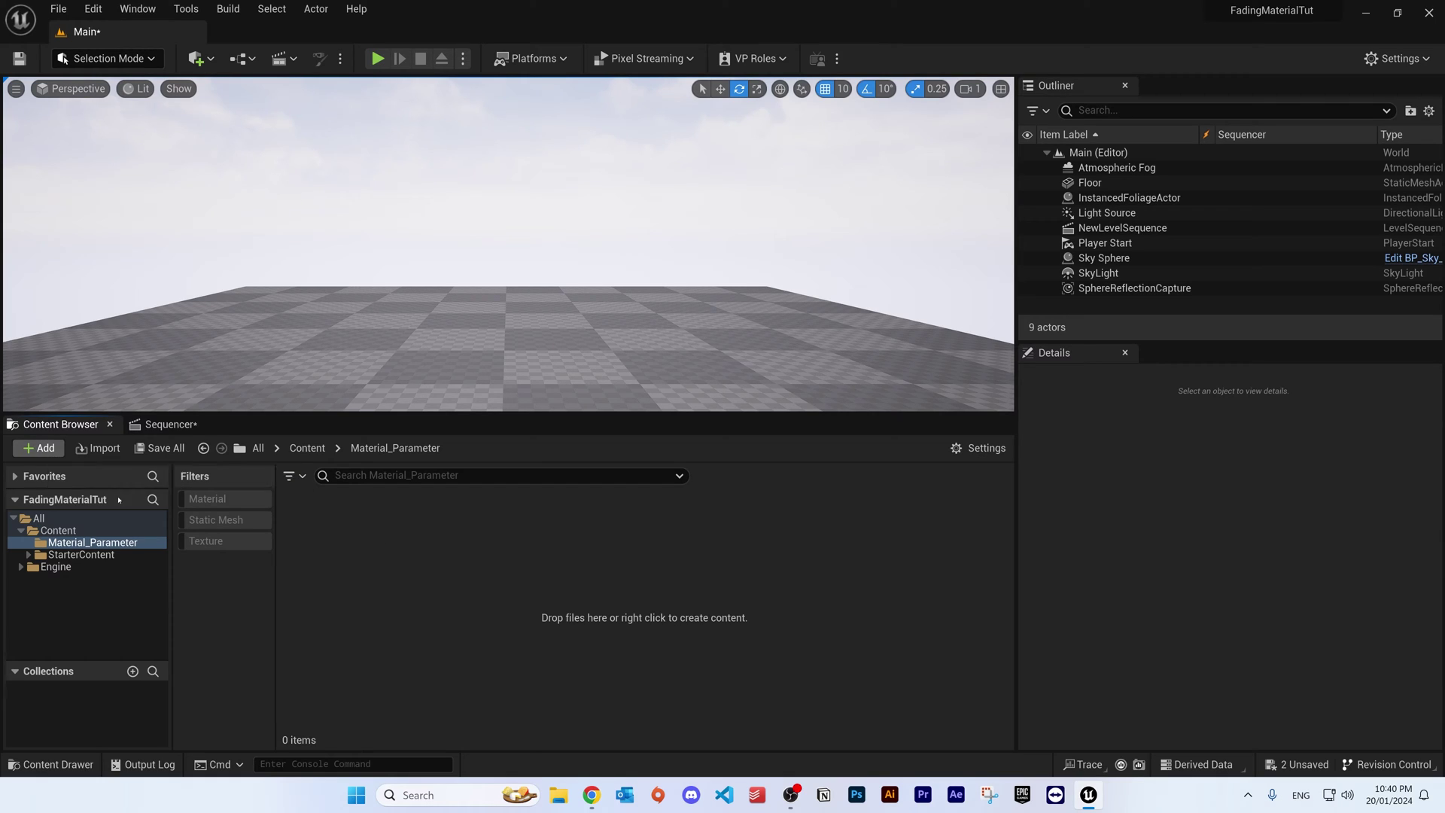
right_click(404, 546)
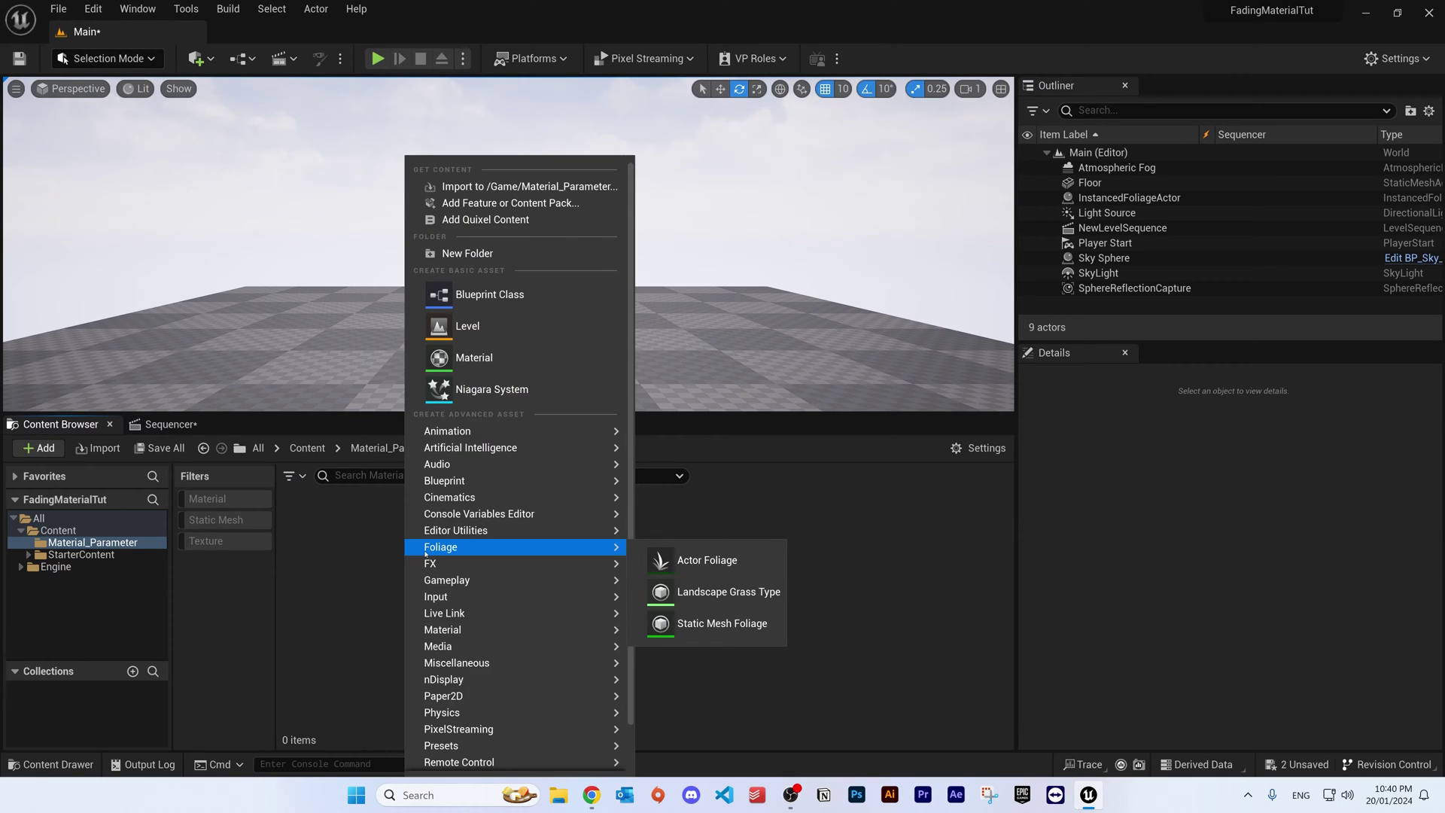
mouse_move(472, 630)
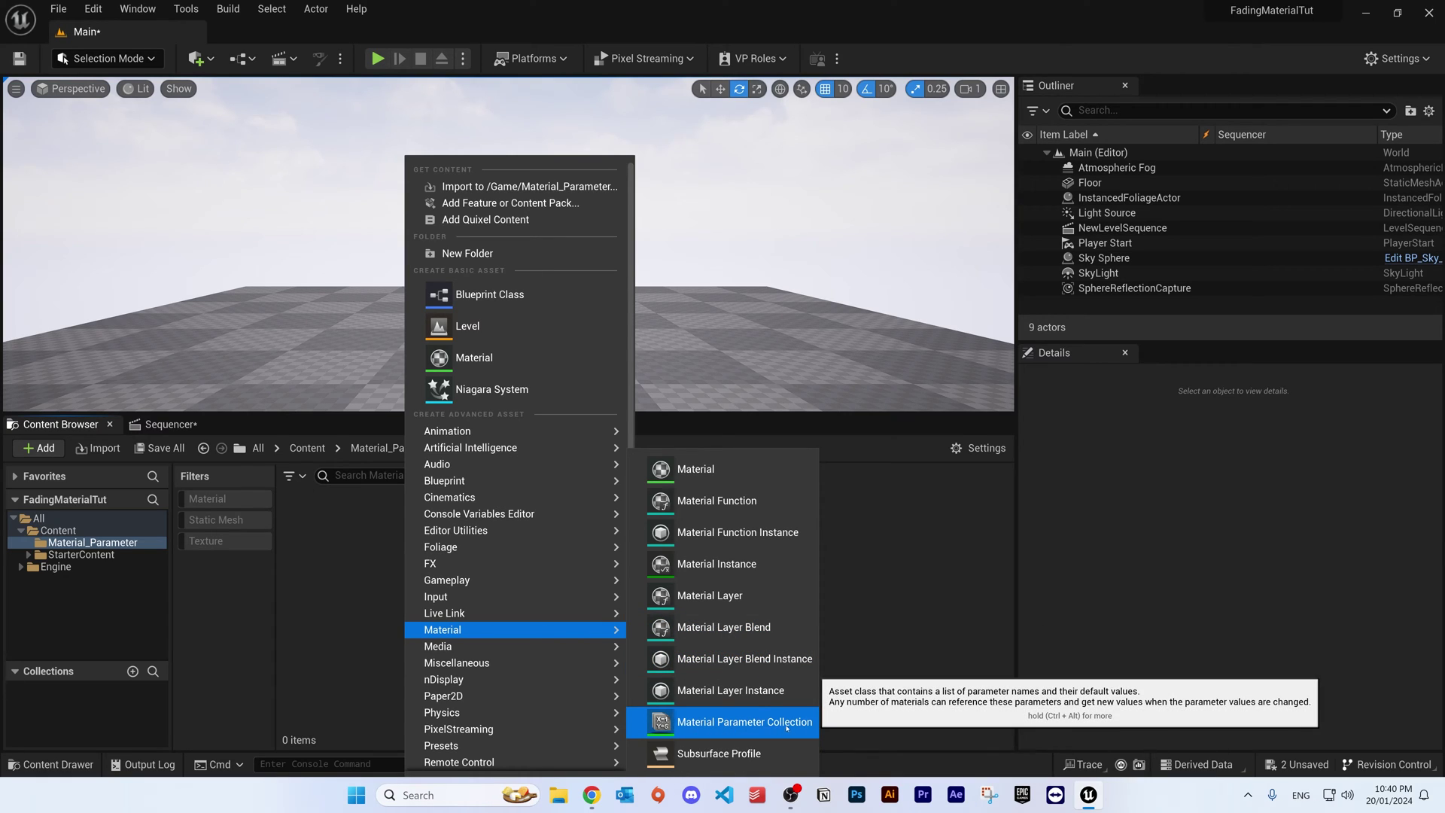
click(731, 723)
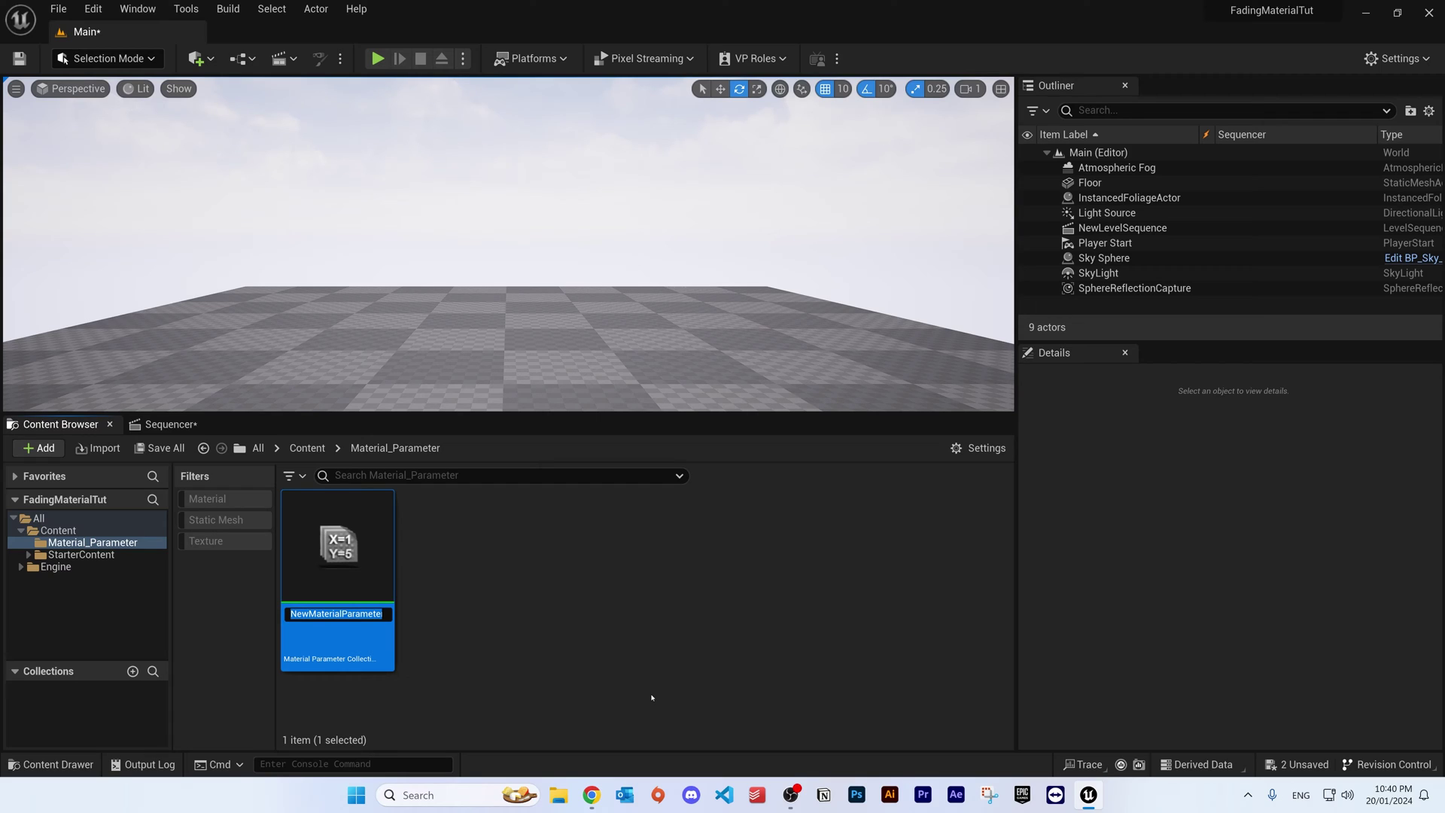
text(Opacity)
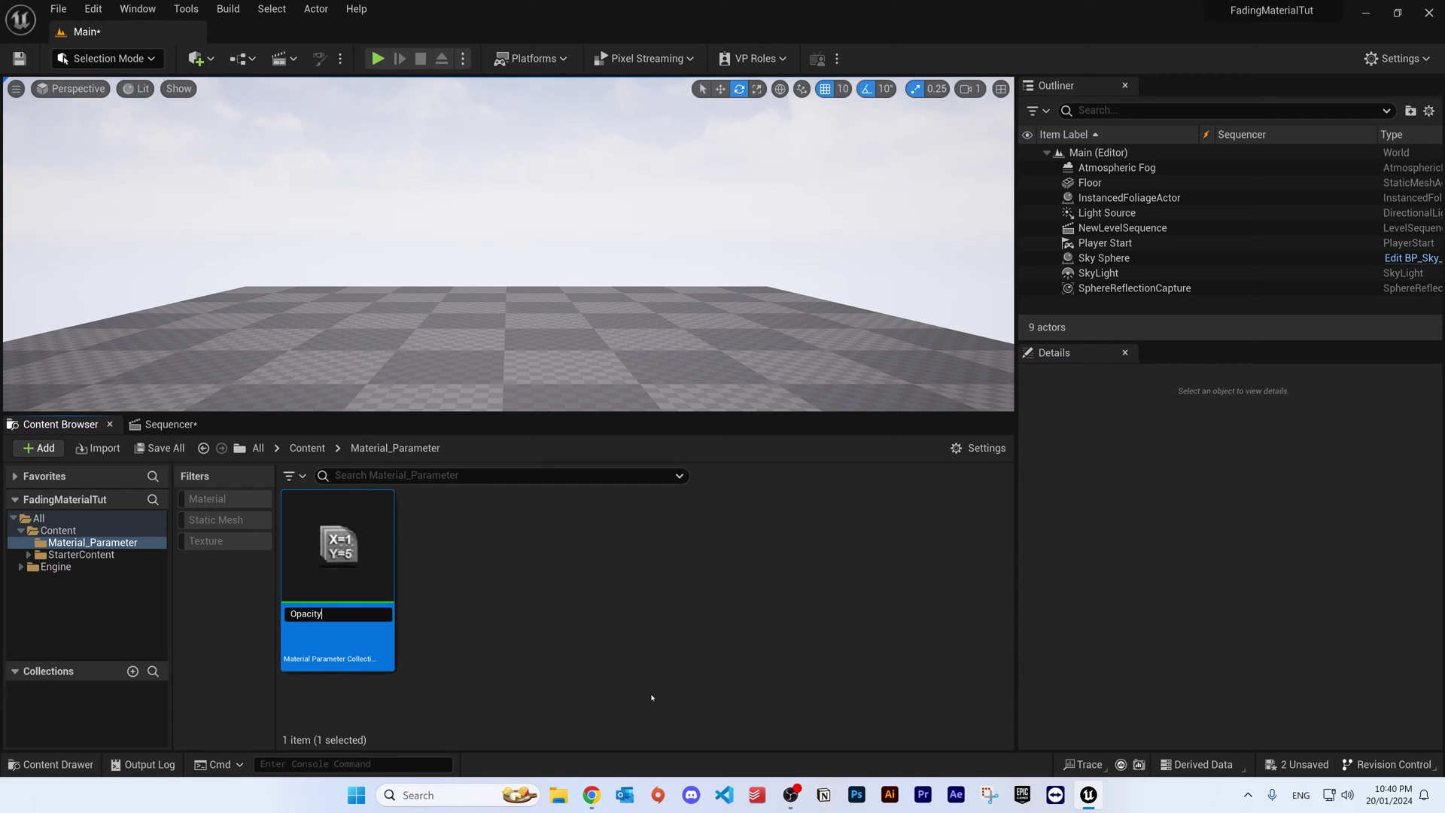
text(Controller)
key(Return)
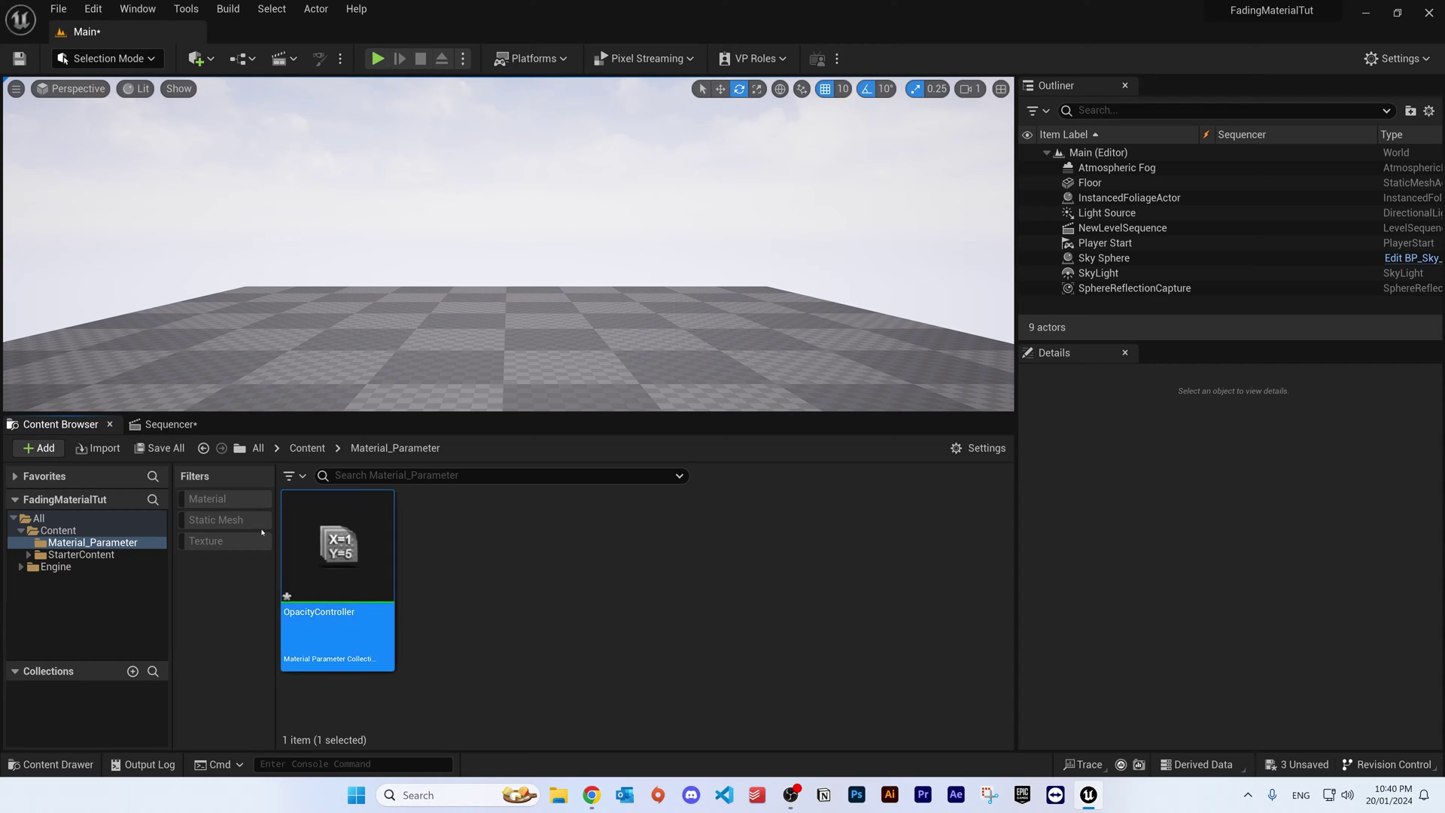
Open the OpacityController collection and add a scalar parameter with a default value of 1.
double_click(336, 552)
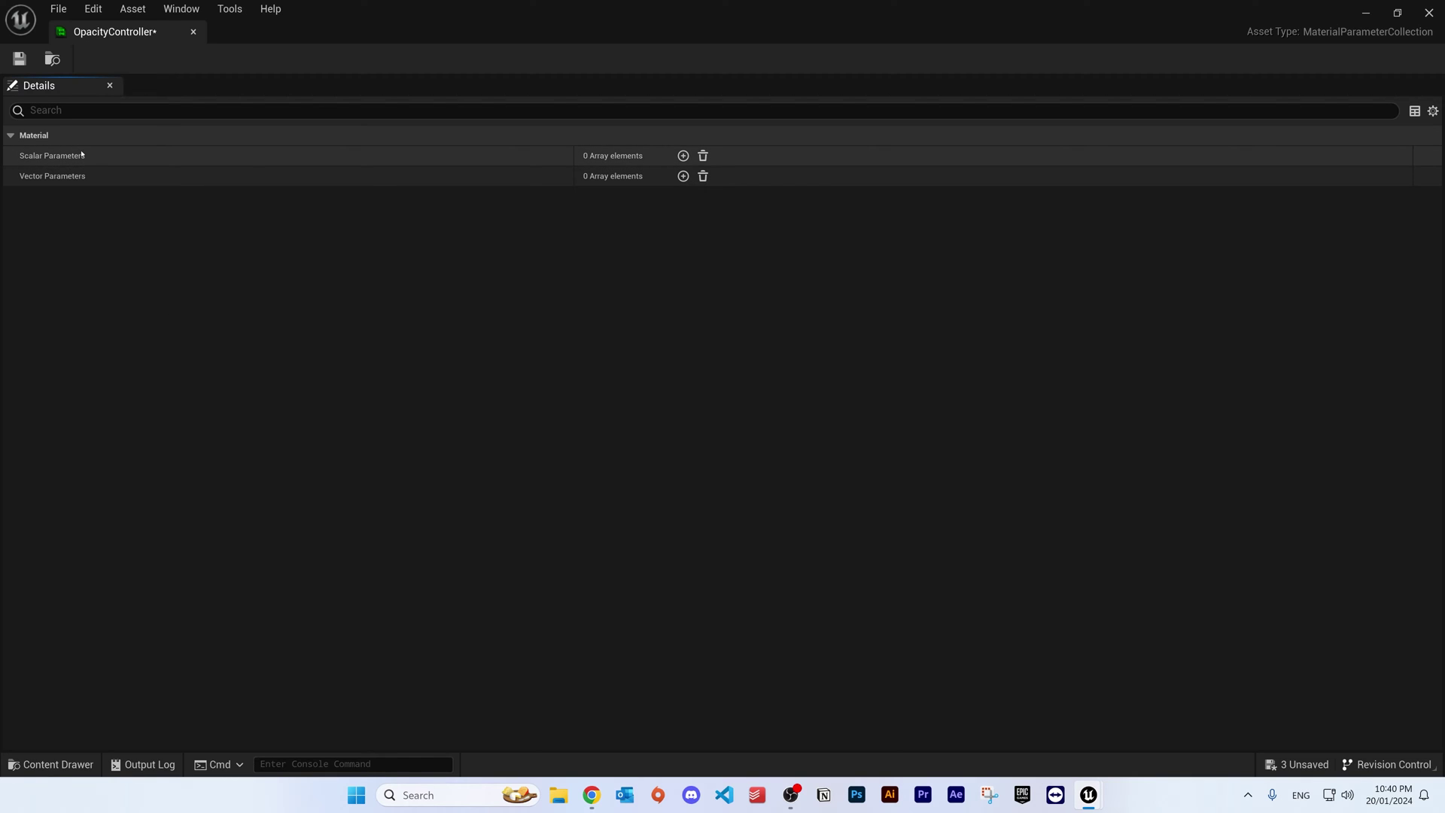
click(684, 156)
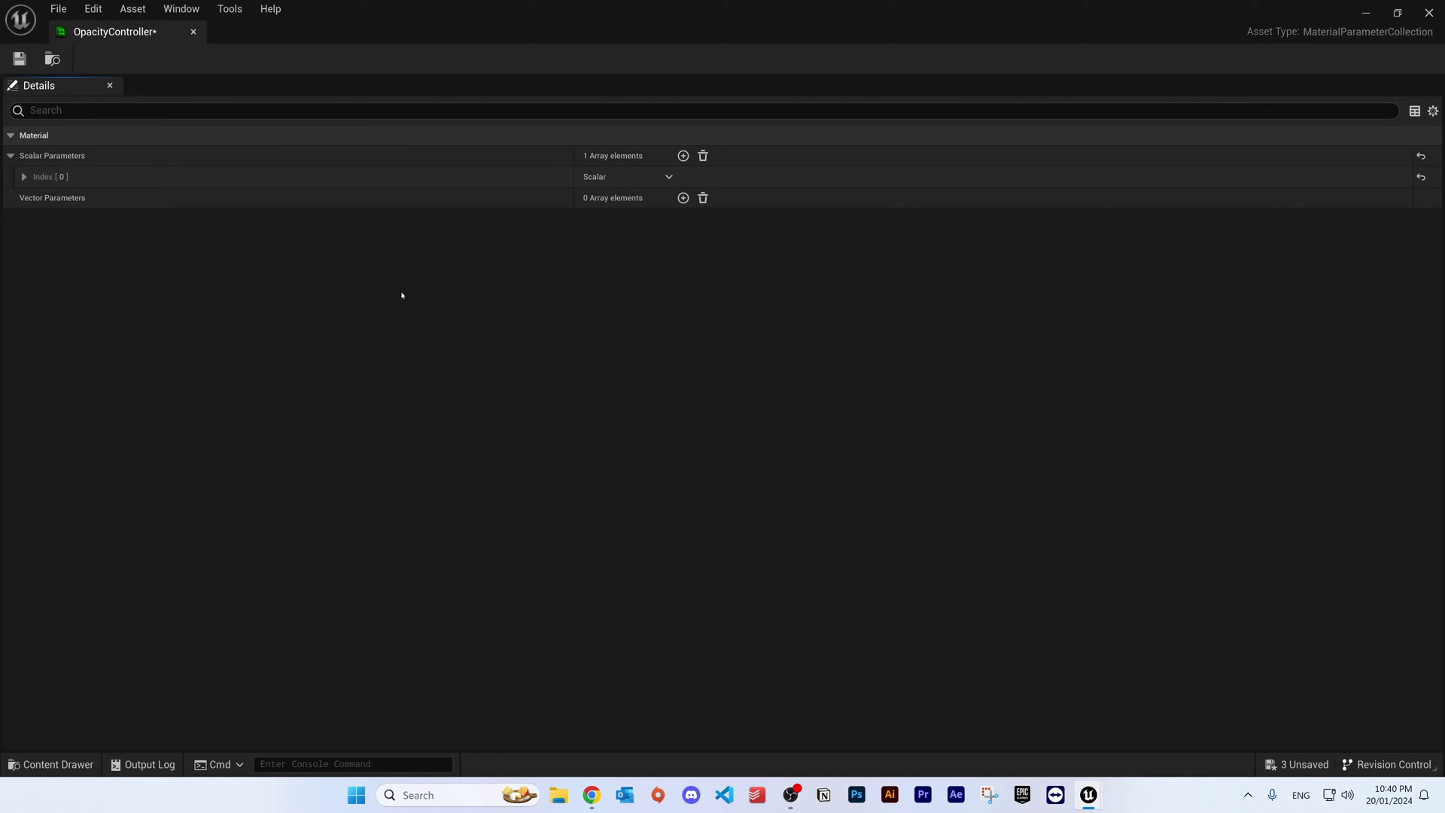
click(23, 177)
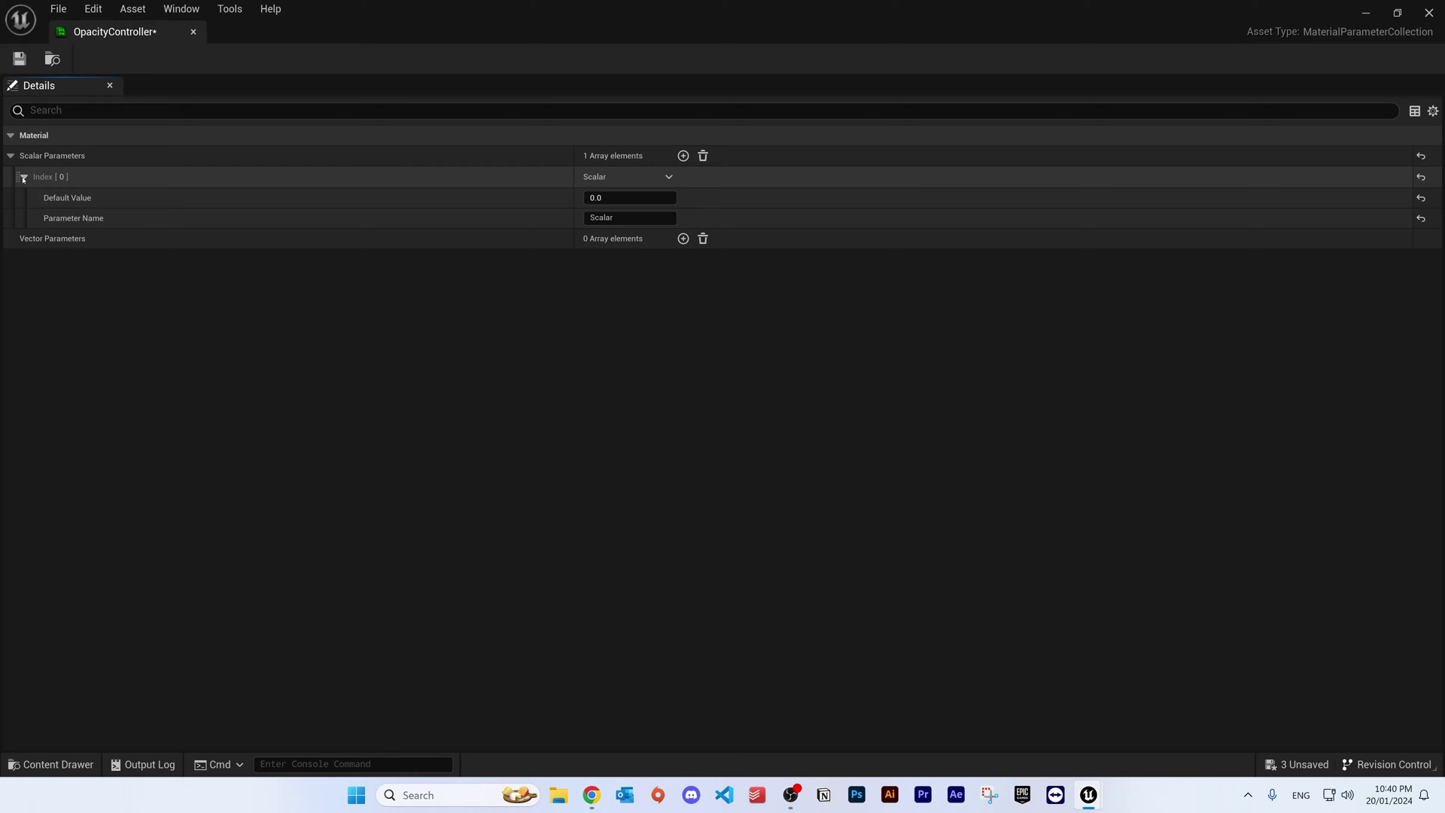
click(628, 197)
text(1)
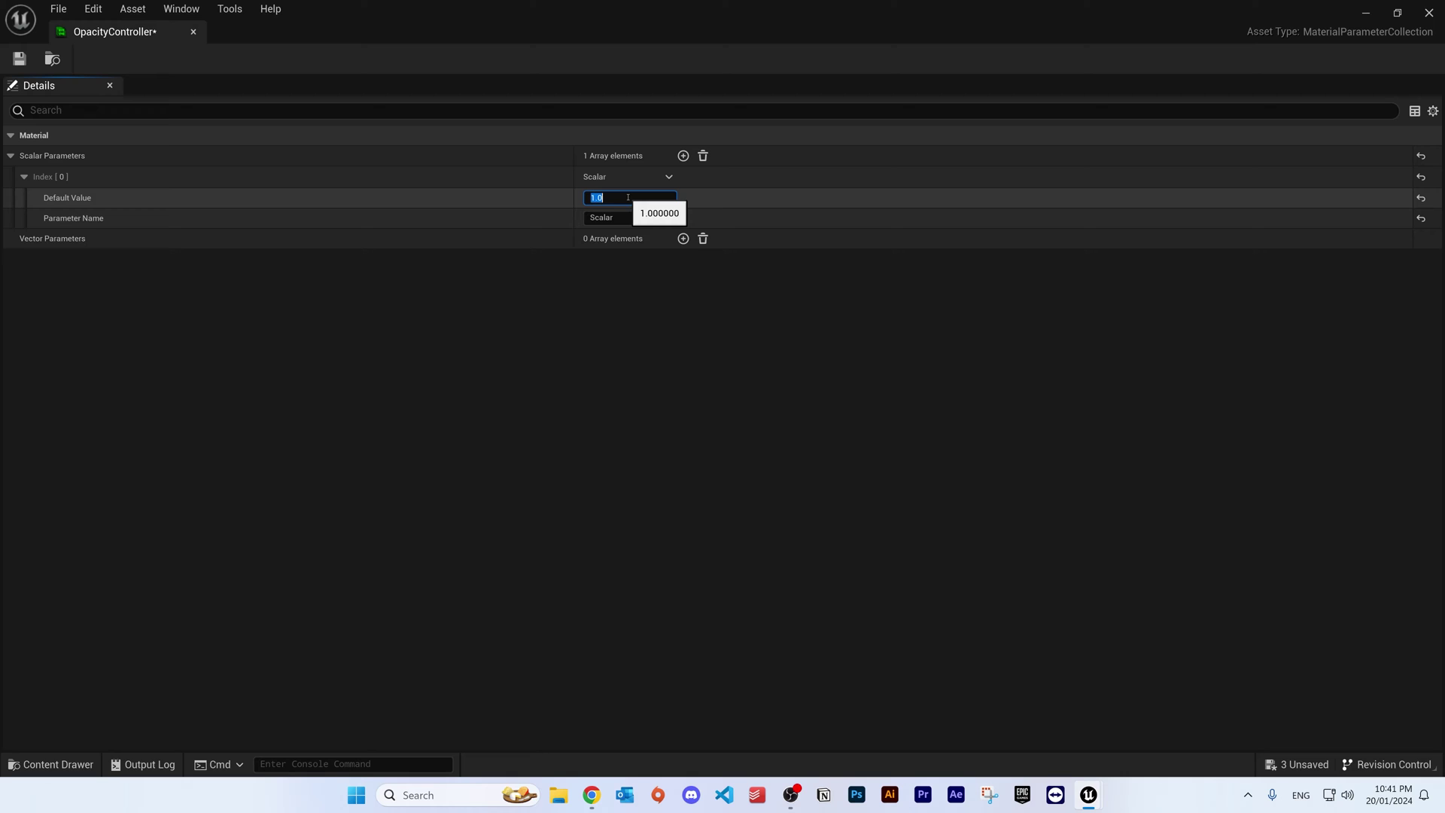
key(Return)
Name the new scalar parameter Opacity, then save and close the OpacityController collection.
click(614, 217)
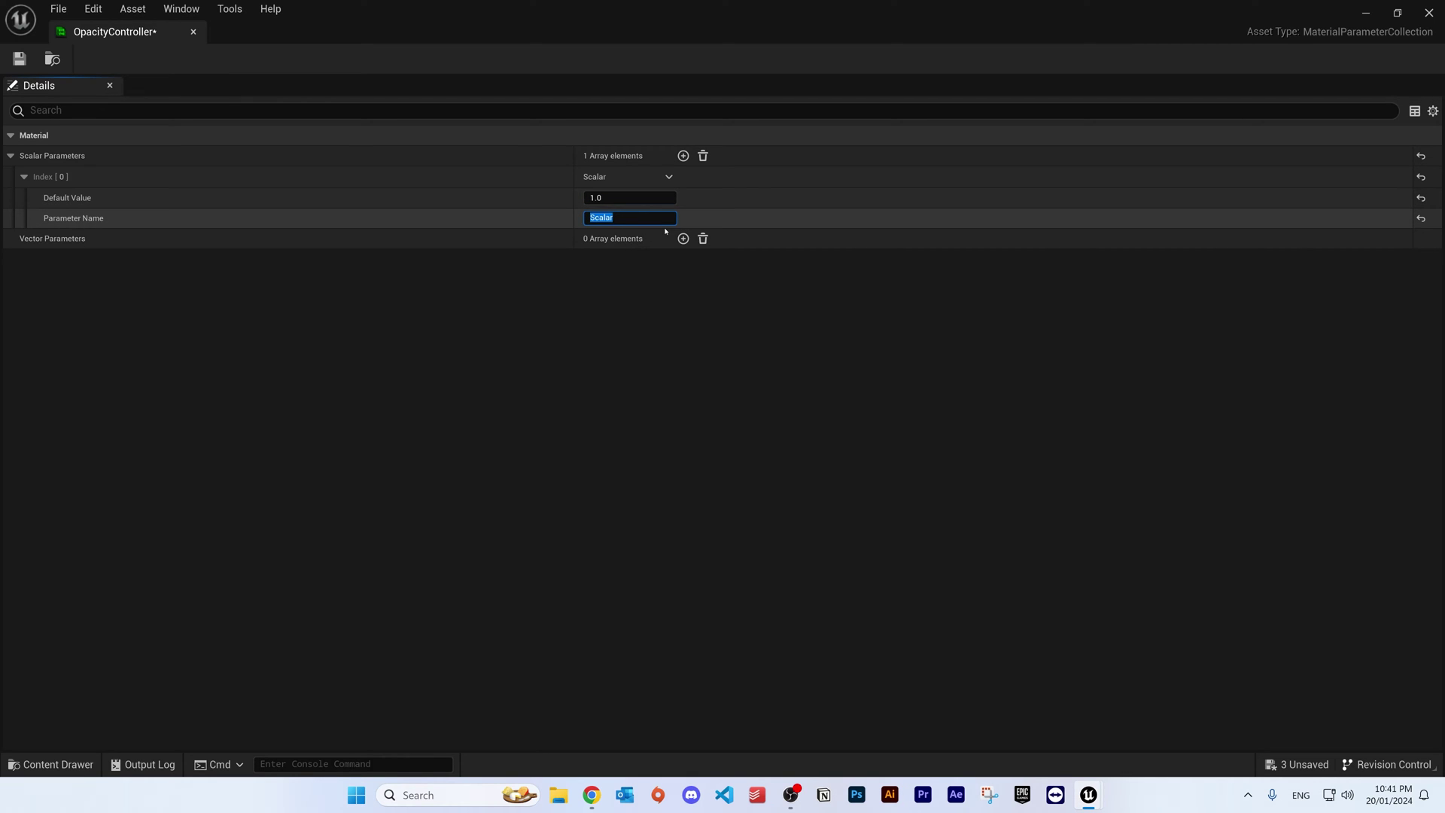
text(Opacity)
key(Return)
click(20, 59)
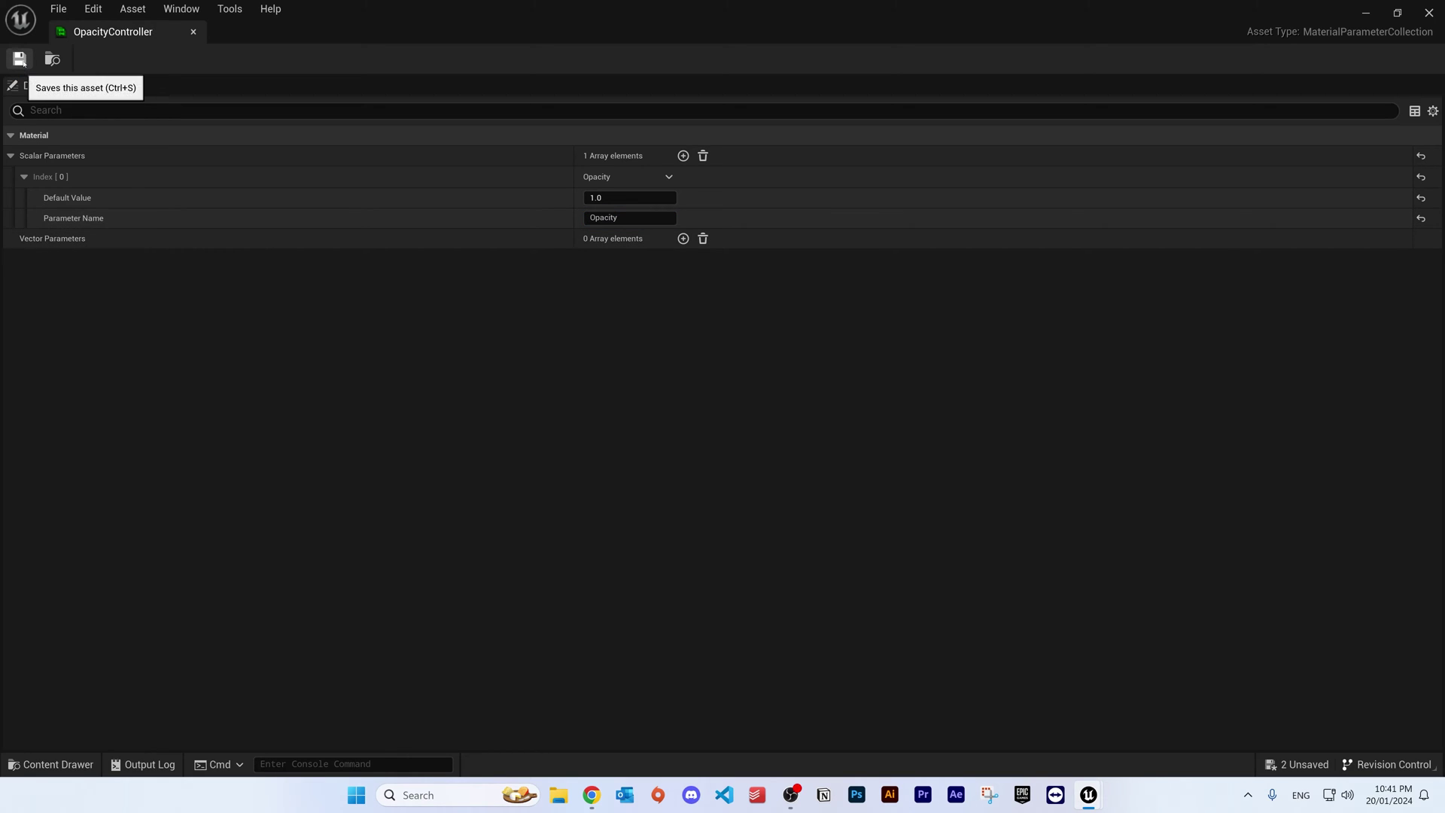
click(1428, 13)
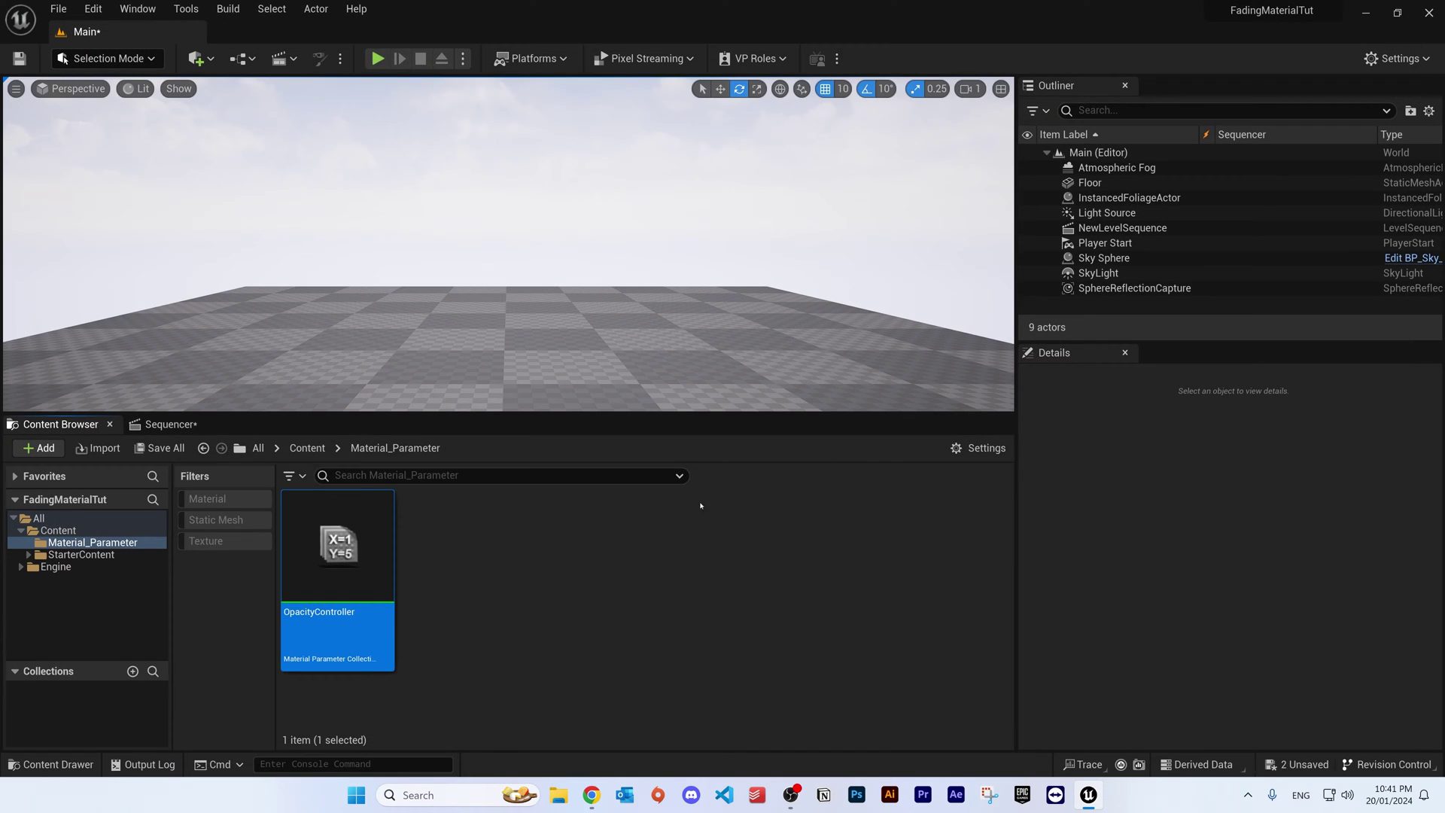
Place the SM_Chair mesh from StarterContent's Props folder on the floor in the middle of the level.
click(602, 559)
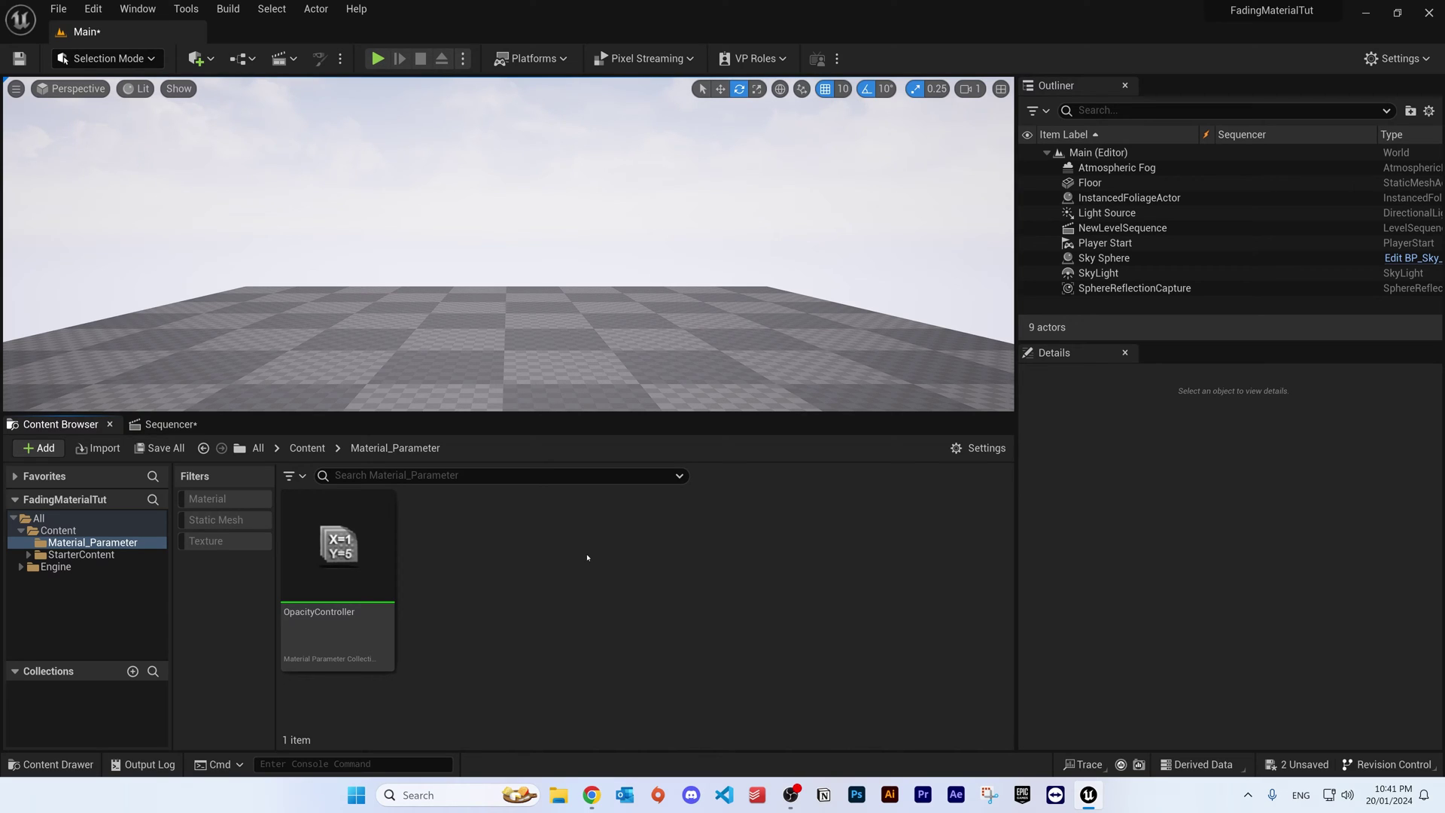
click(28, 555)
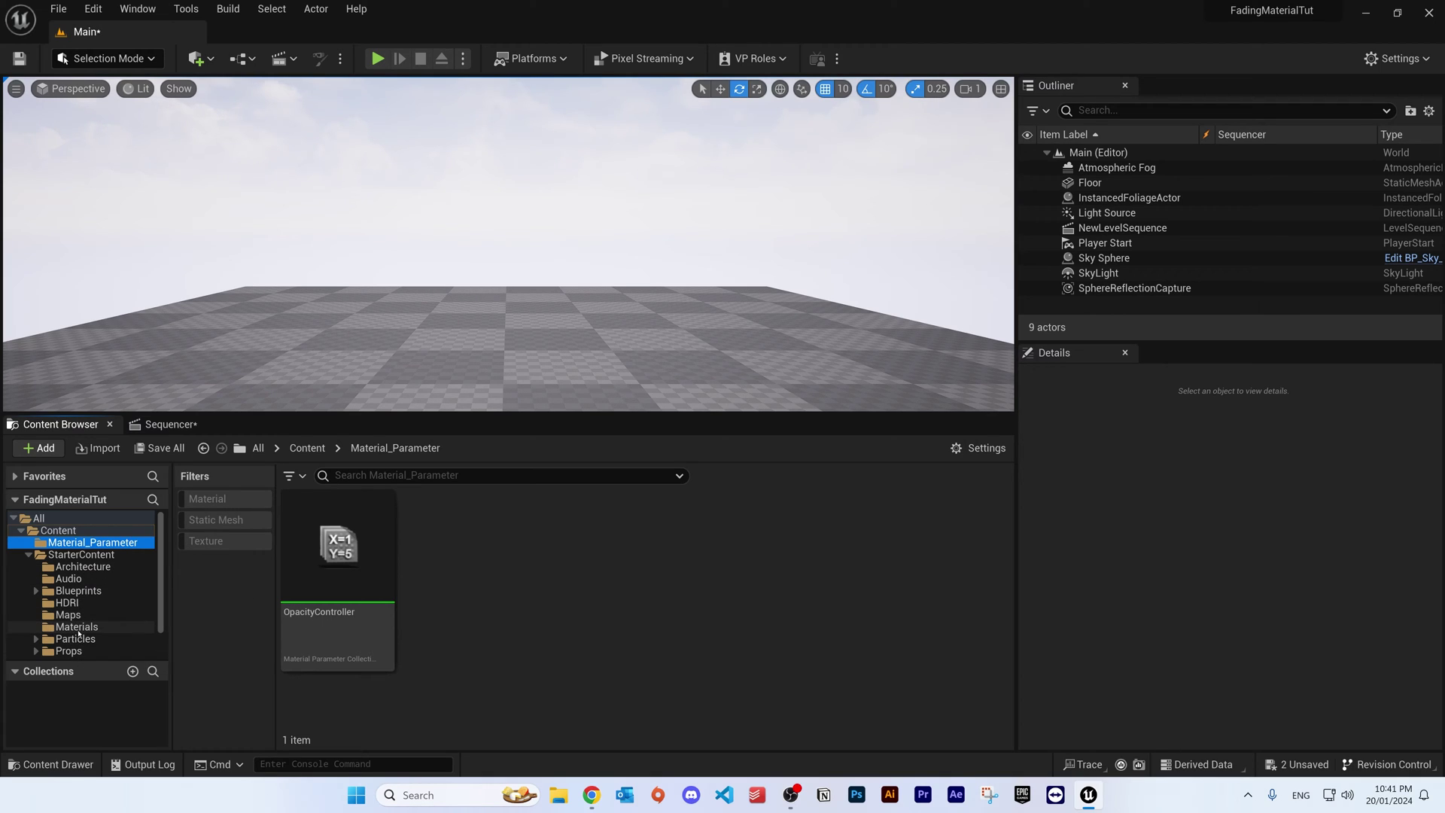
click(68, 650)
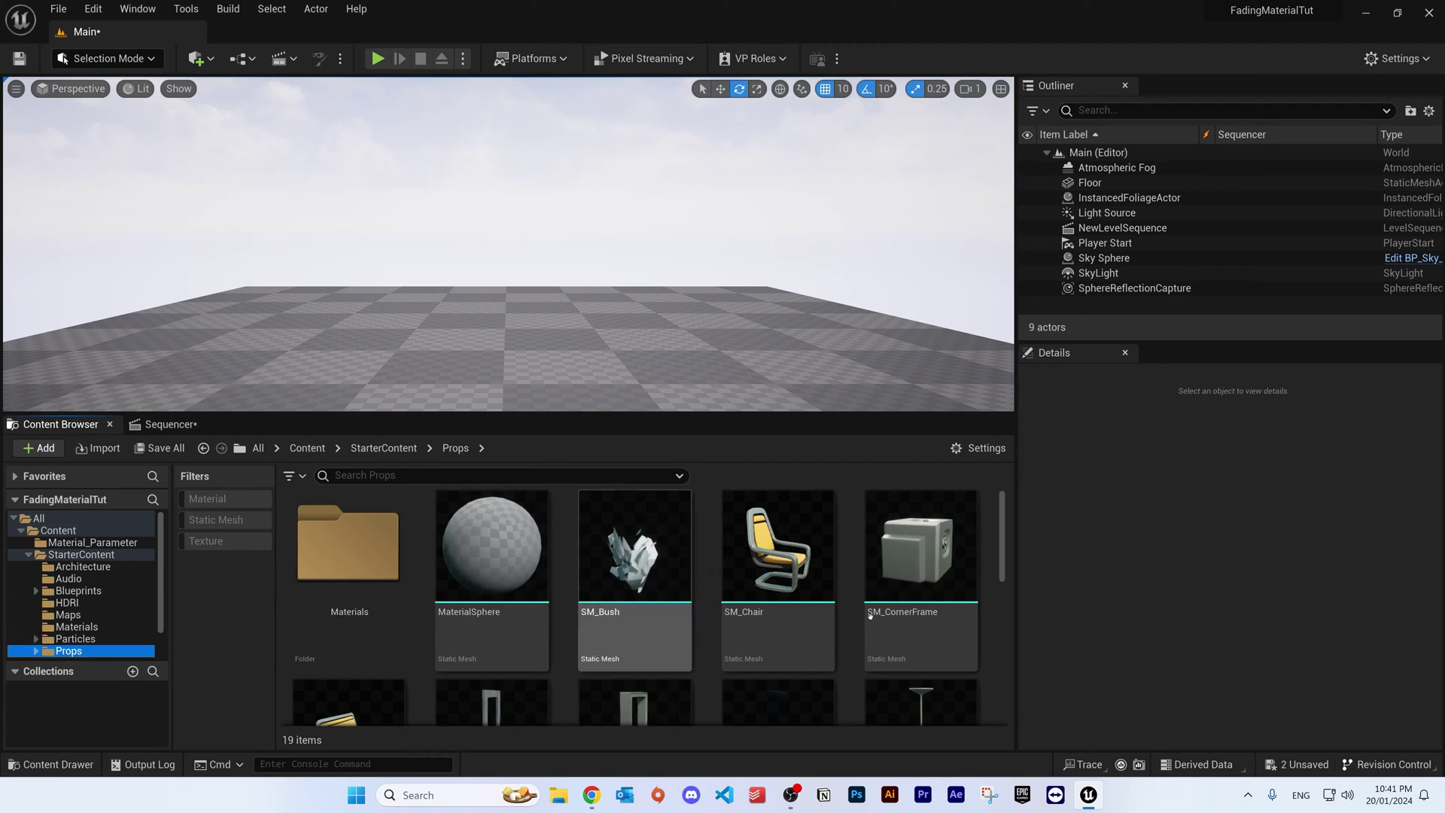
click(799, 576)
drag(799, 576, 481, 364)
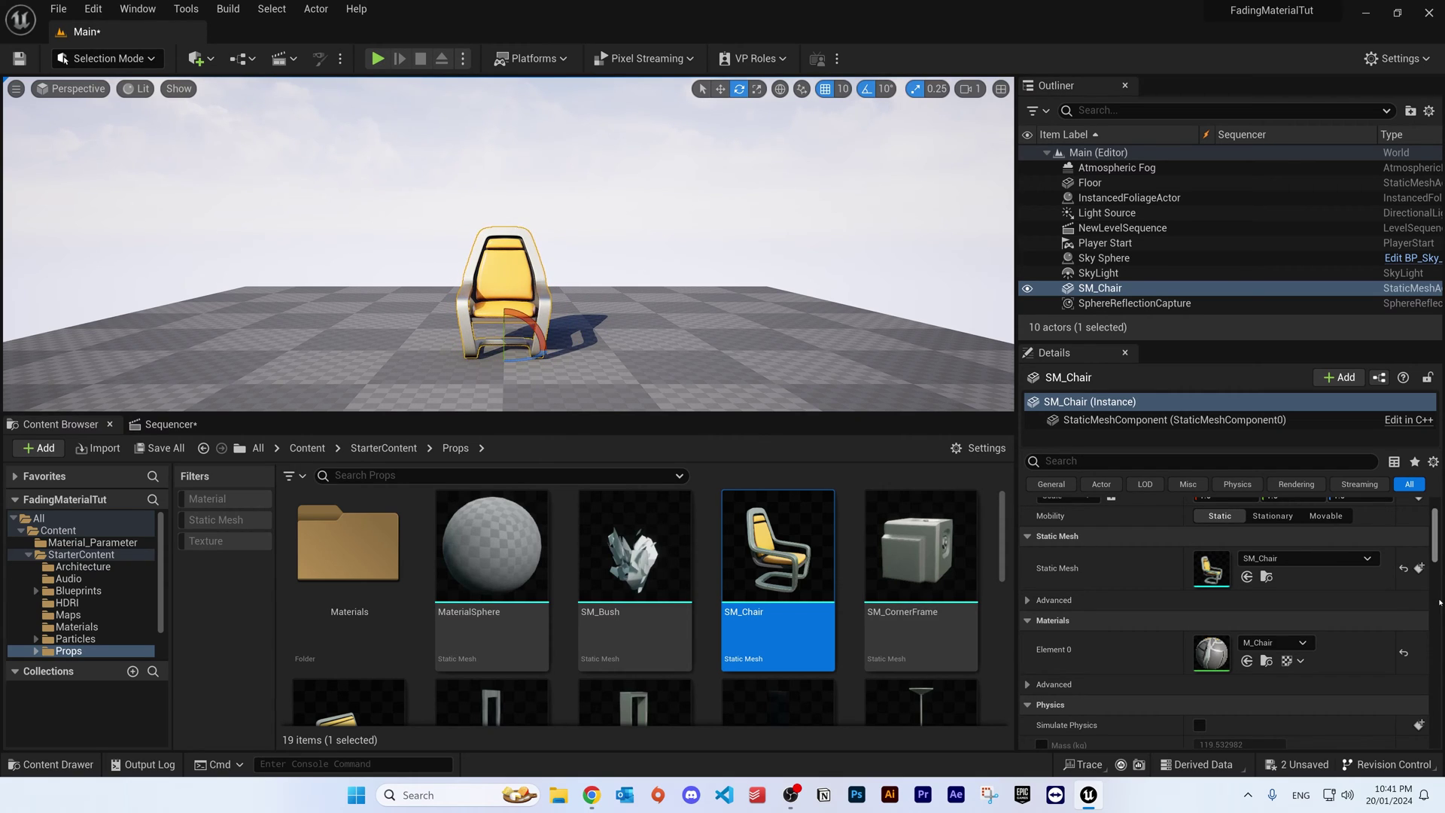
click(860, 641)
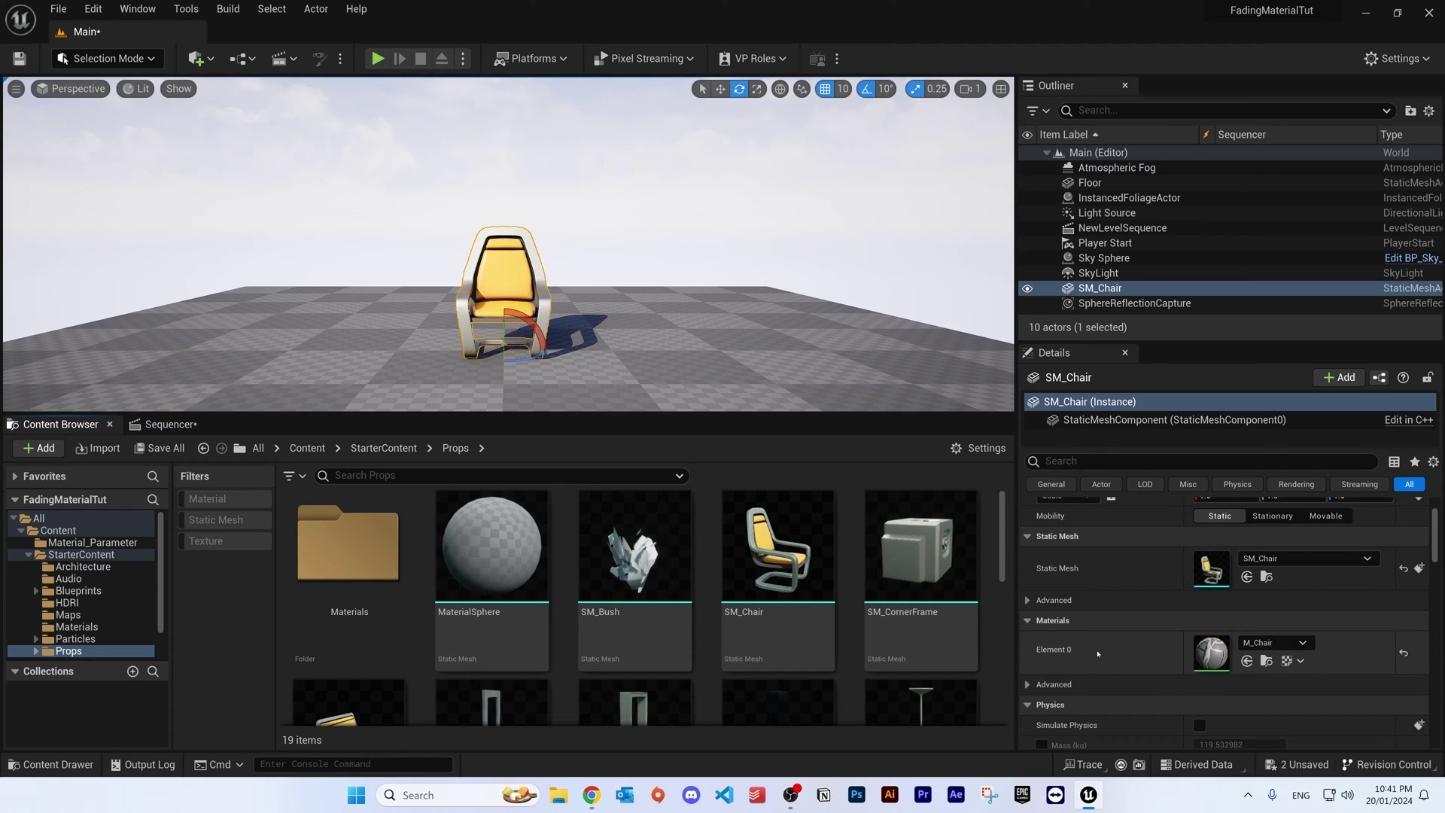
Locate the placed chair's M_Chair material, examine its node graph and output inputs, and close it.
click(1267, 662)
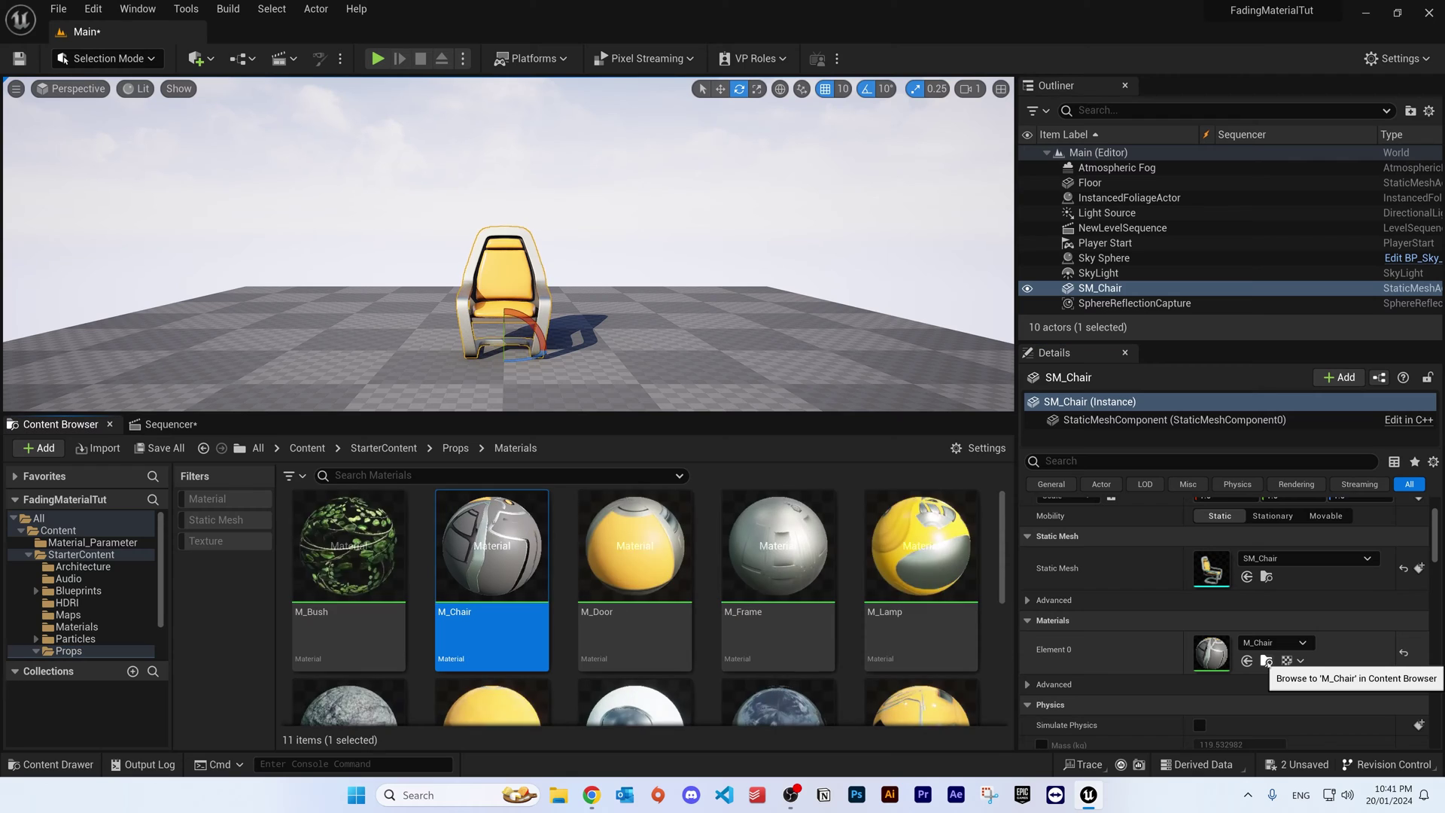
double_click(478, 580)
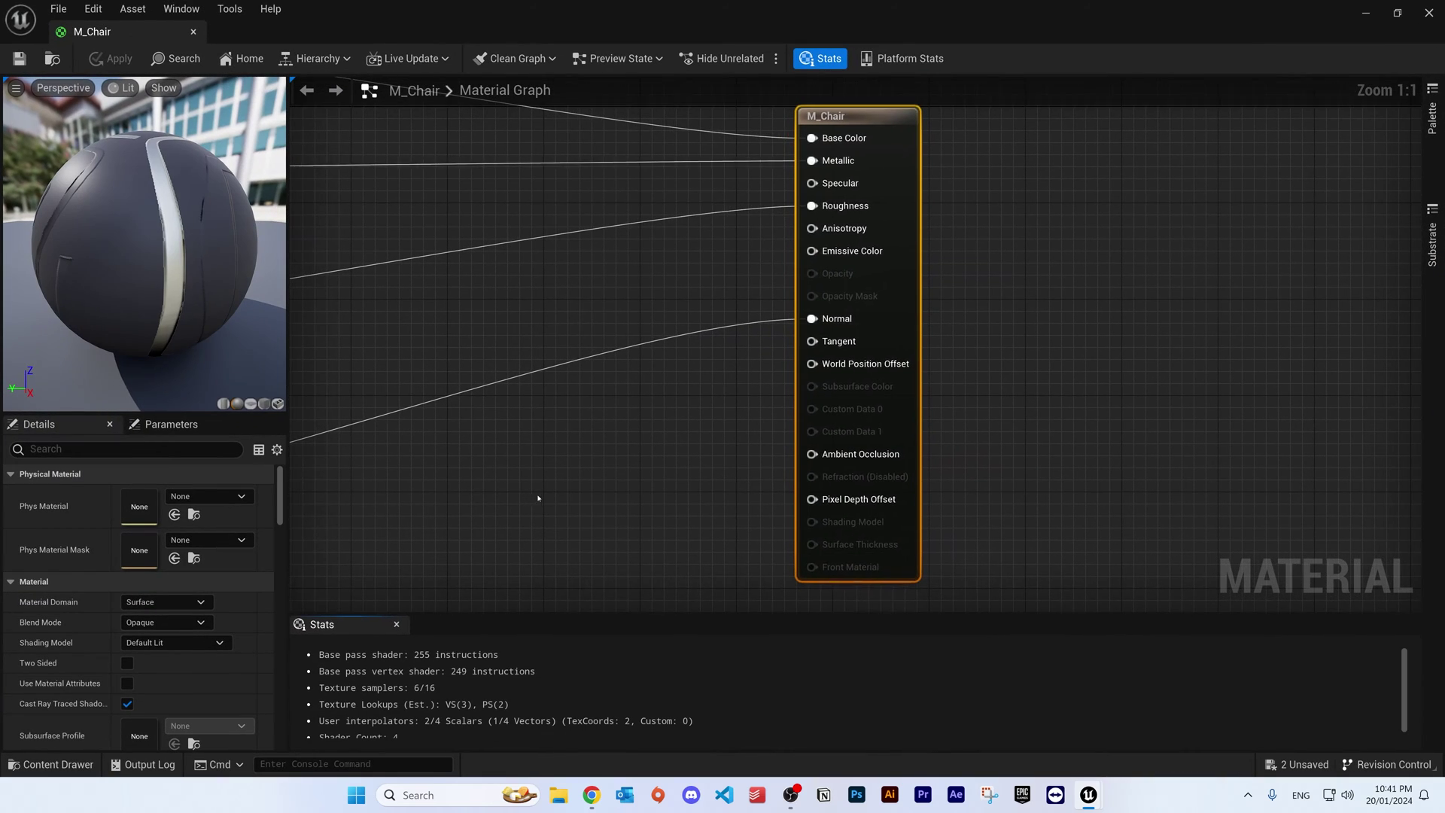
scroll(536, 290, down, 5)
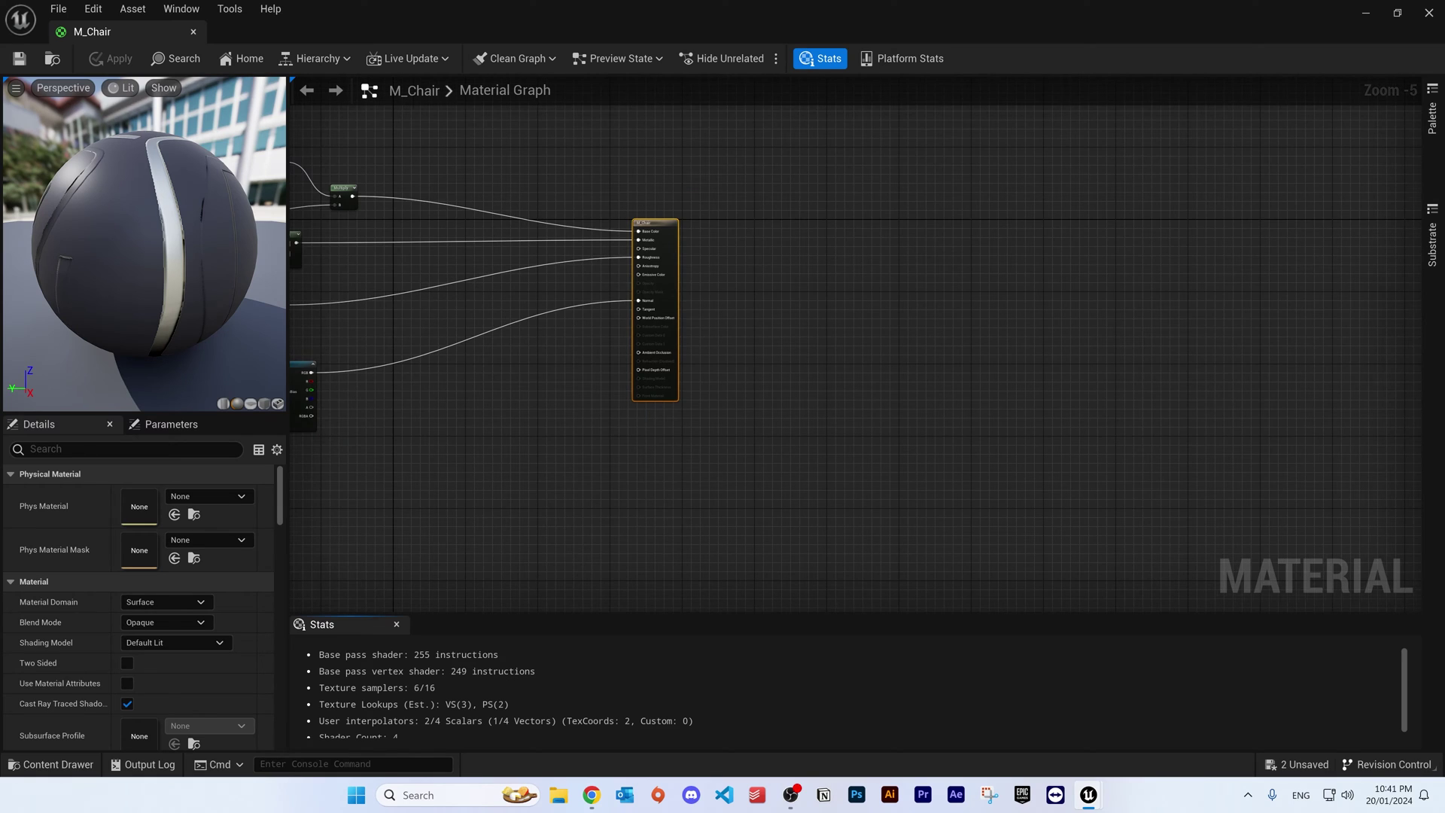
right_drag(463, 296, 770, 462)
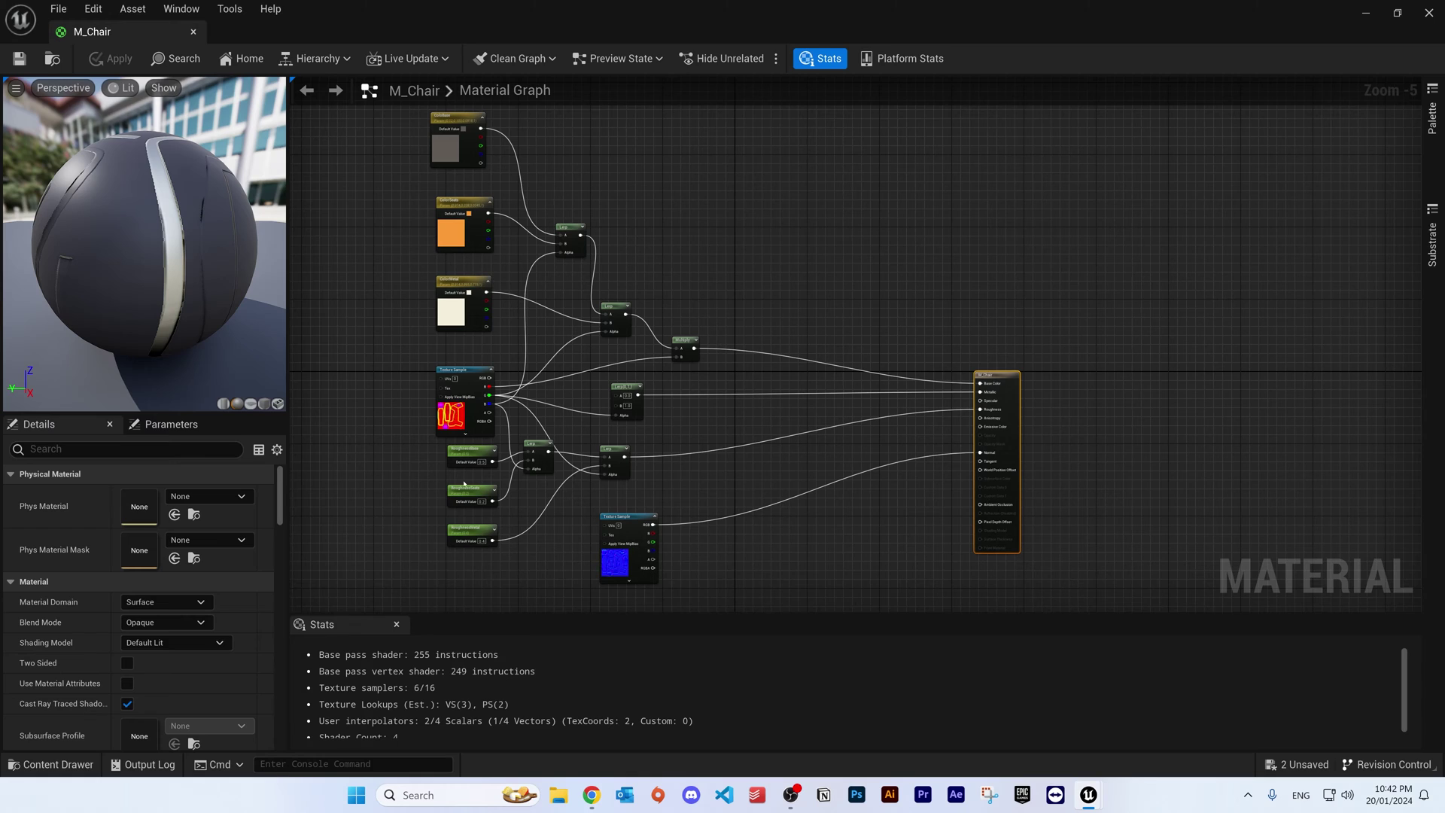
right_drag(1043, 541, 890, 406)
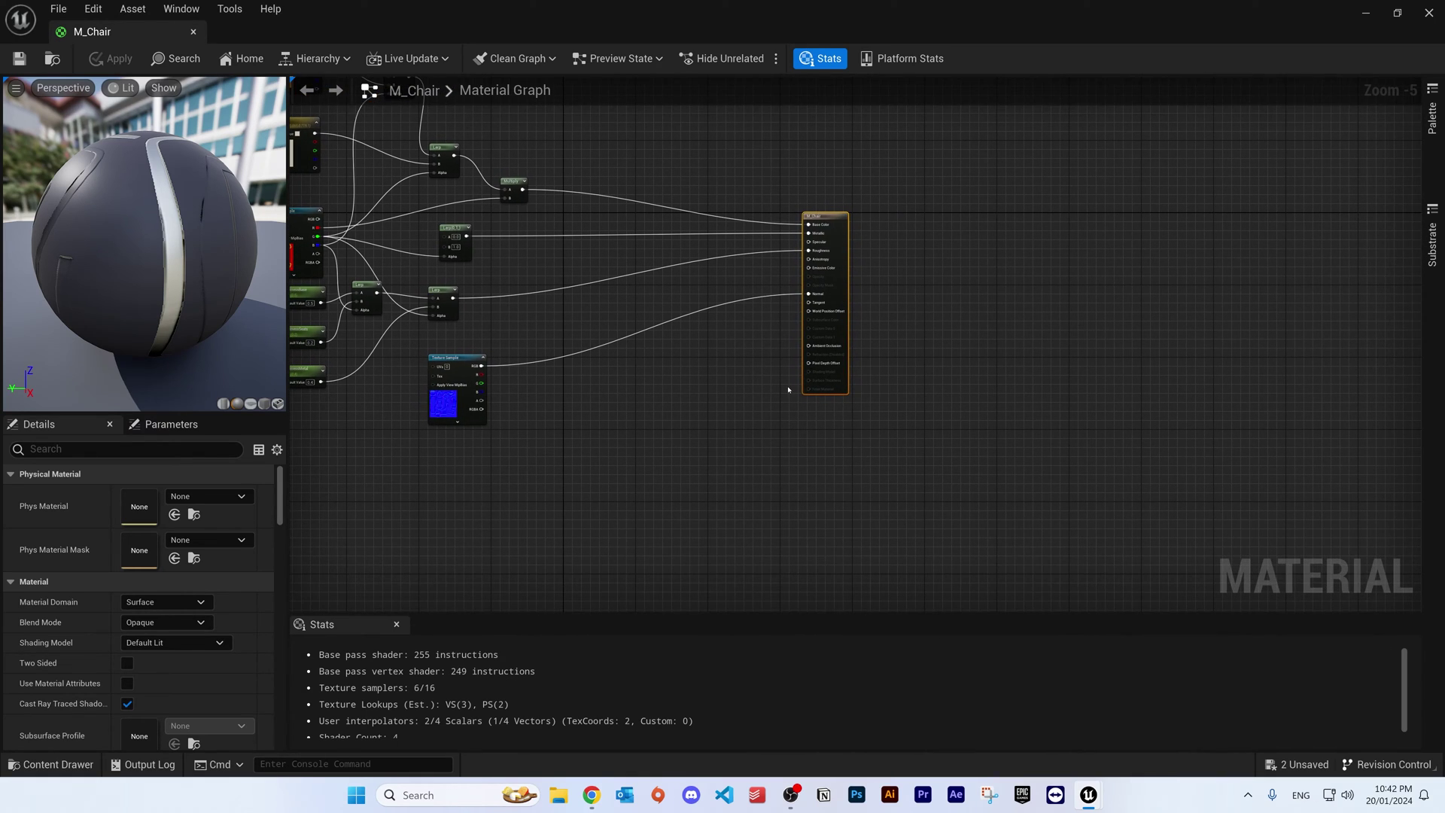
drag(826, 218, 874, 223)
scroll(836, 410, up, 3)
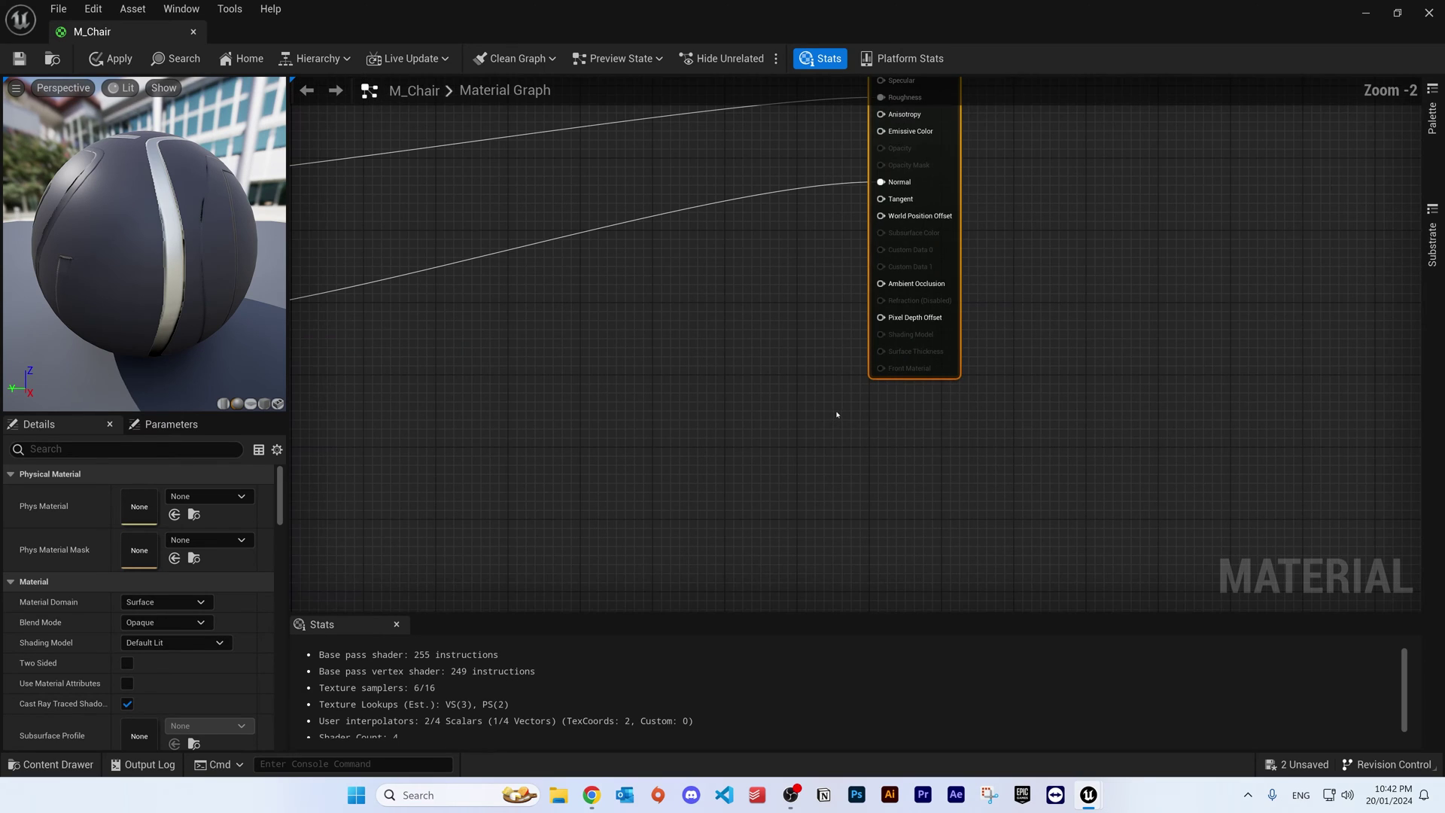
right_drag(1149, 236, 1141, 371)
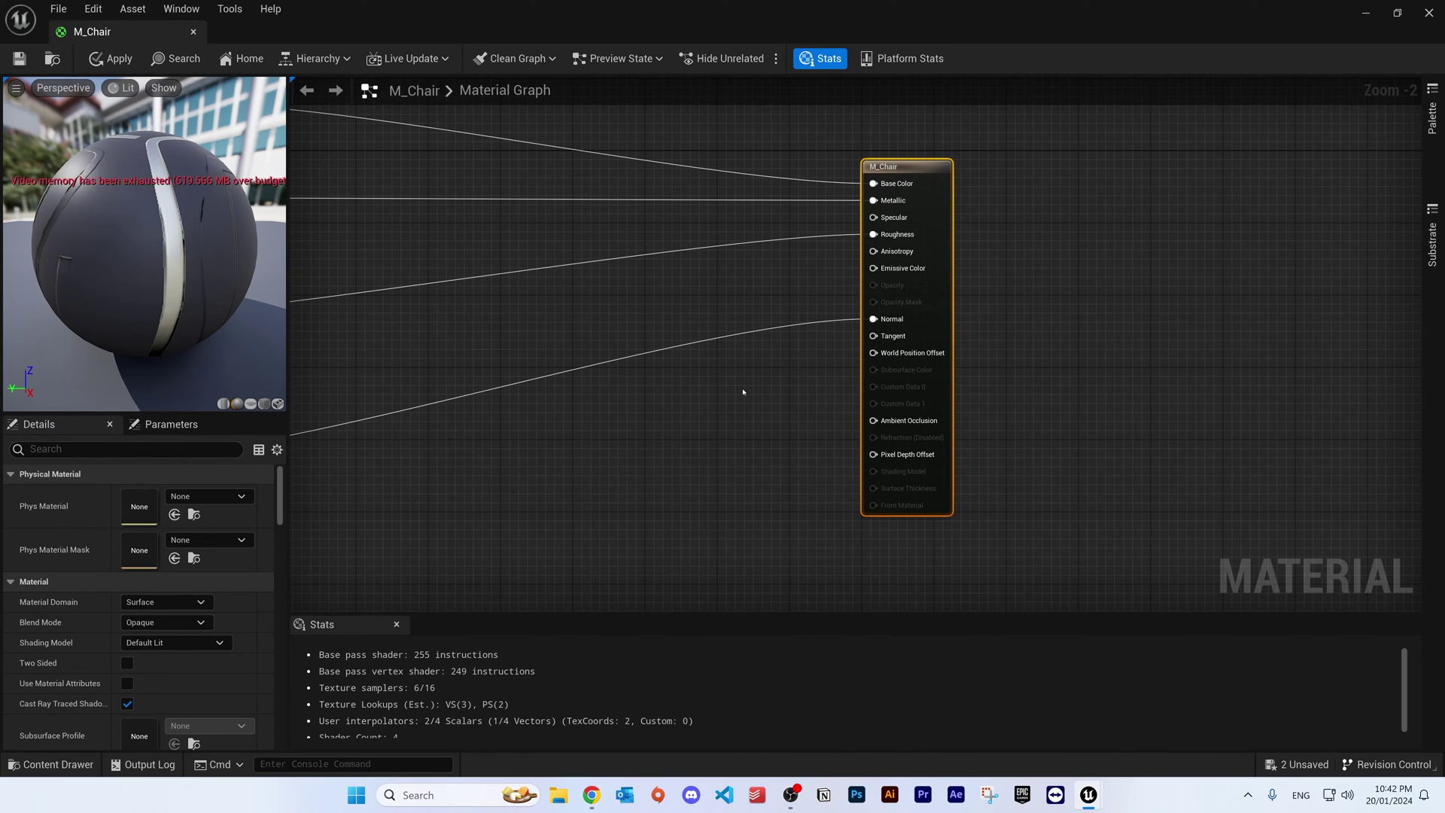
scroll(744, 399, down, 2)
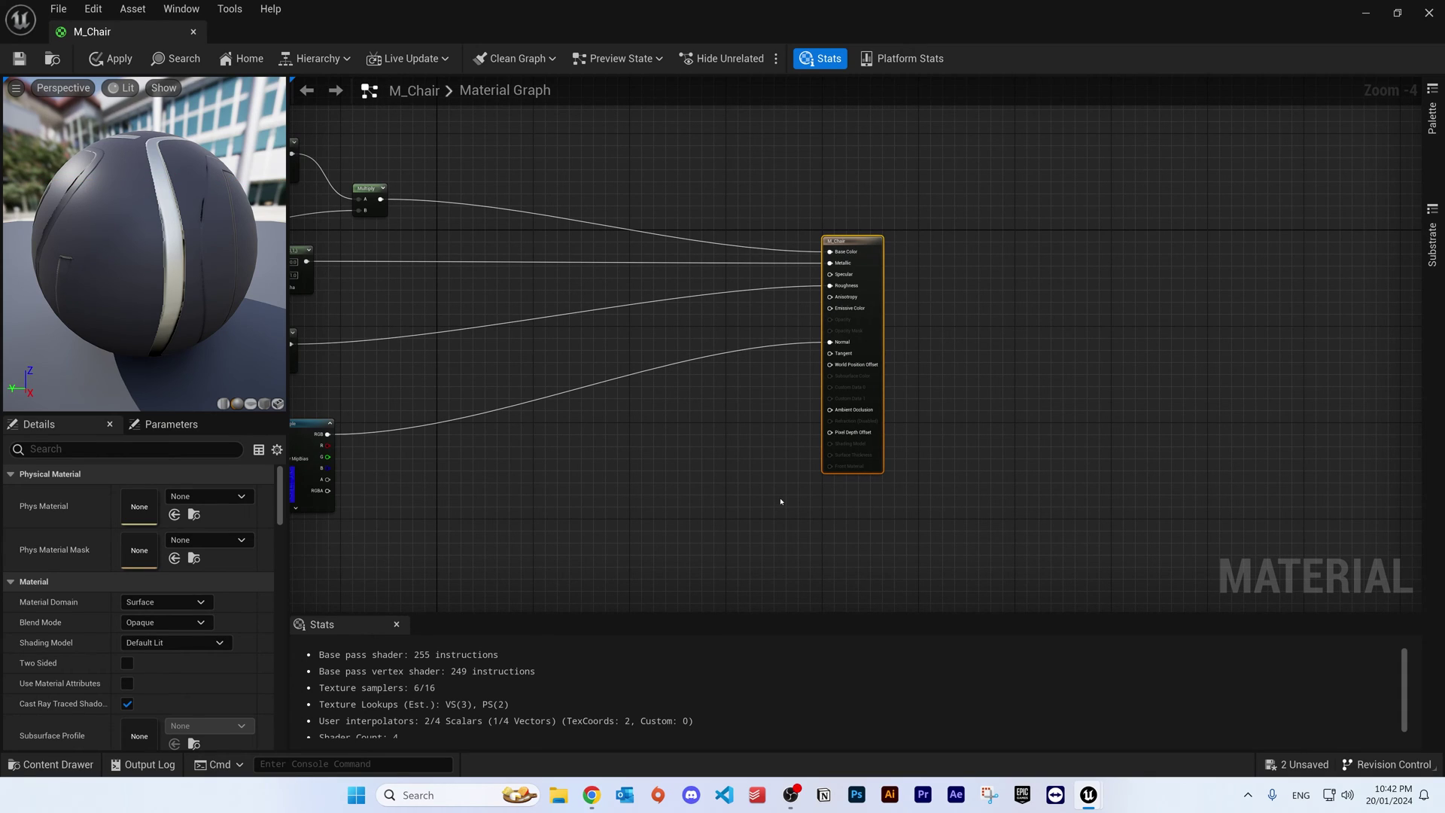
click(700, 527)
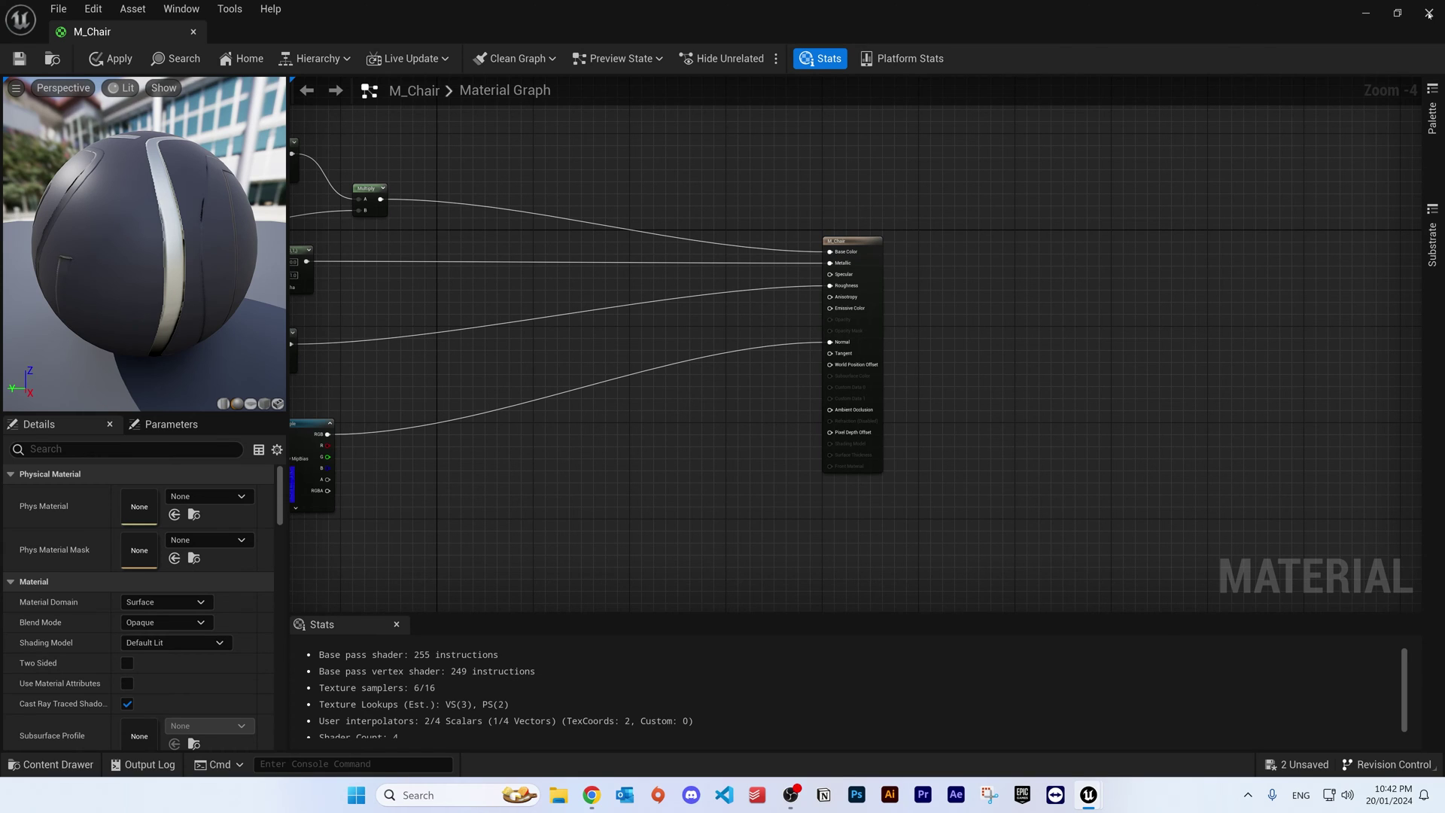
click(1427, 13)
click(769, 433)
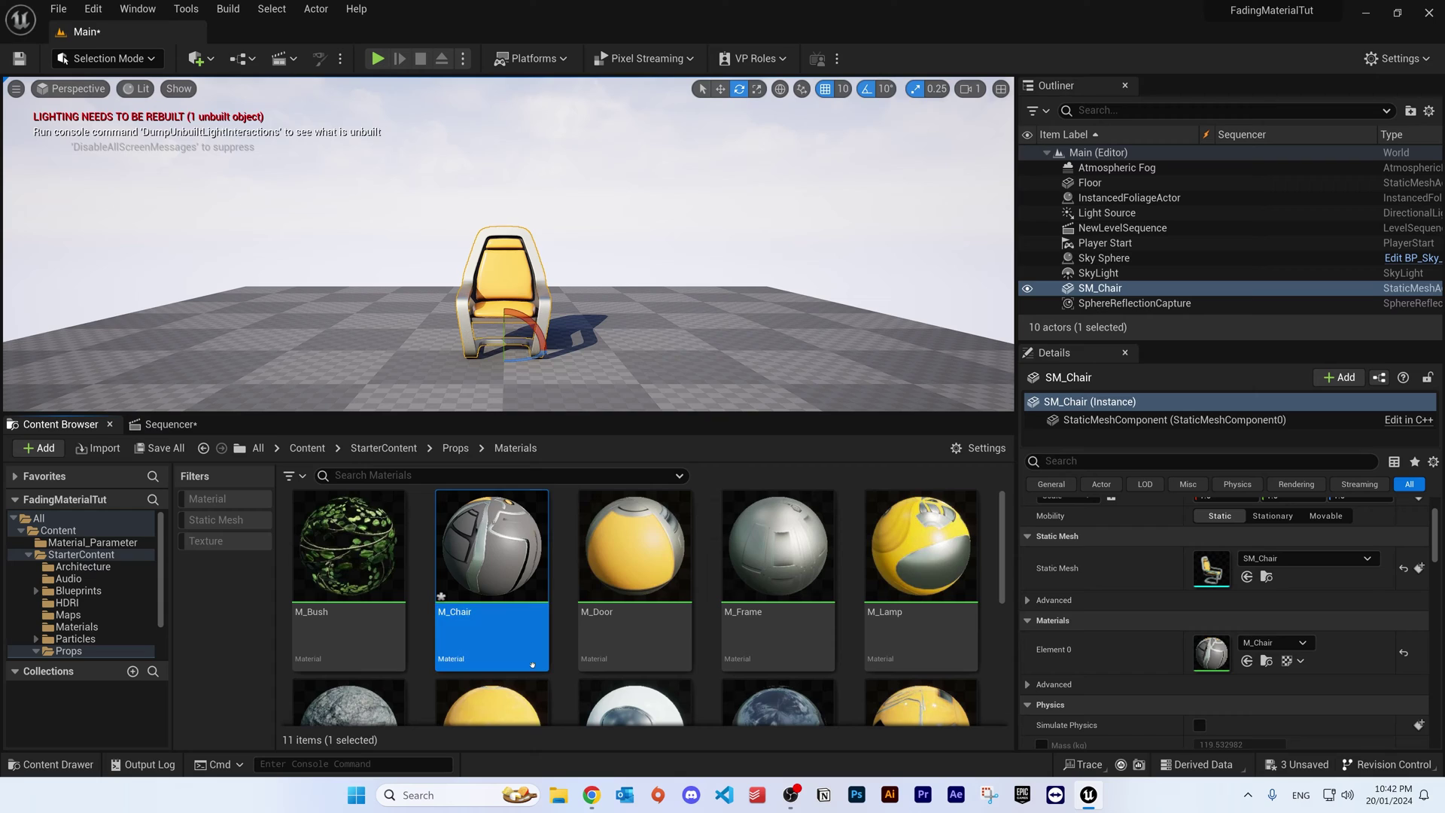
Duplicate the M_Chair material in the Props Materials folder and name the copy M_Chair_Fade.
key(ctrl+d)
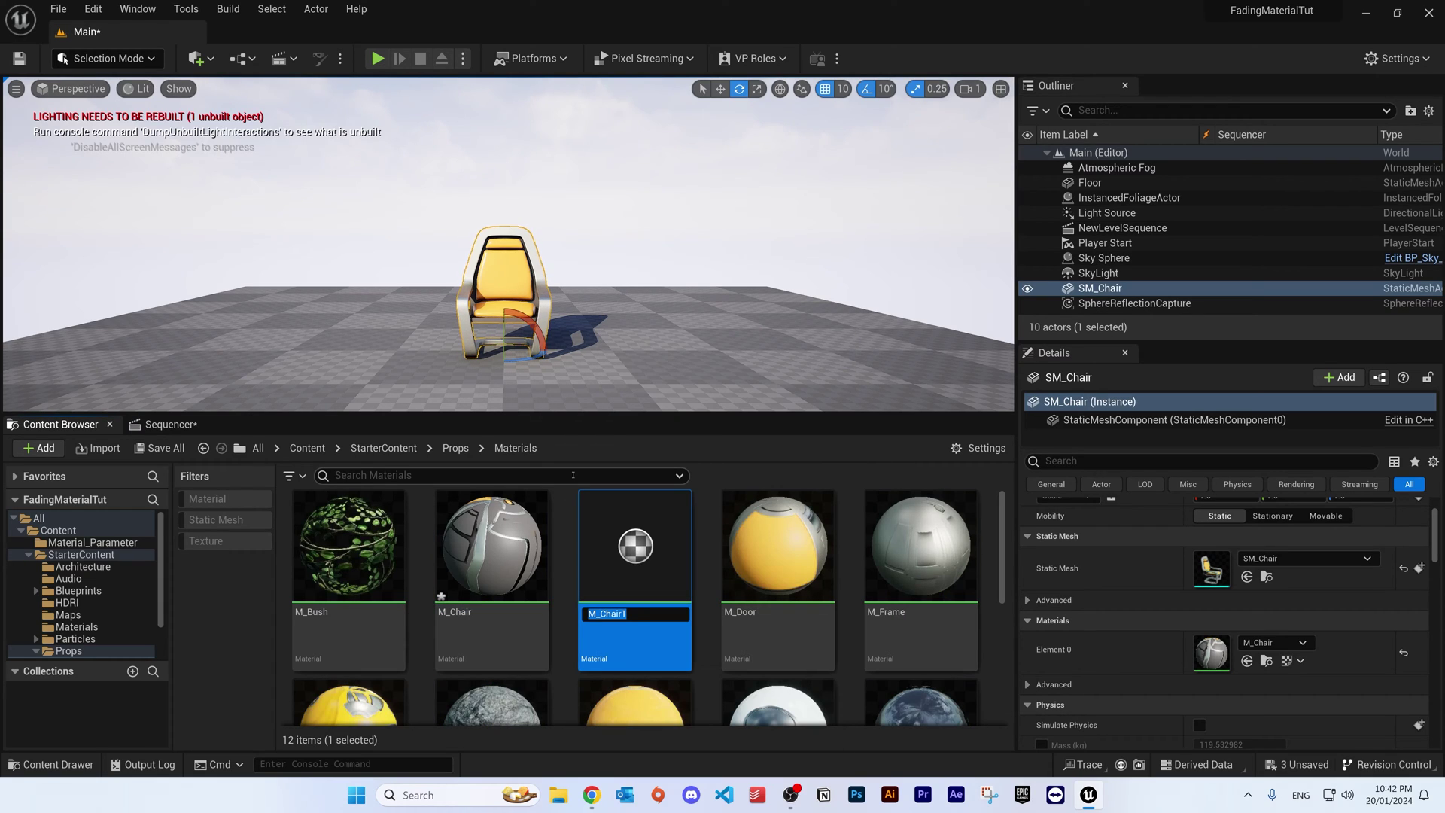
key(End)
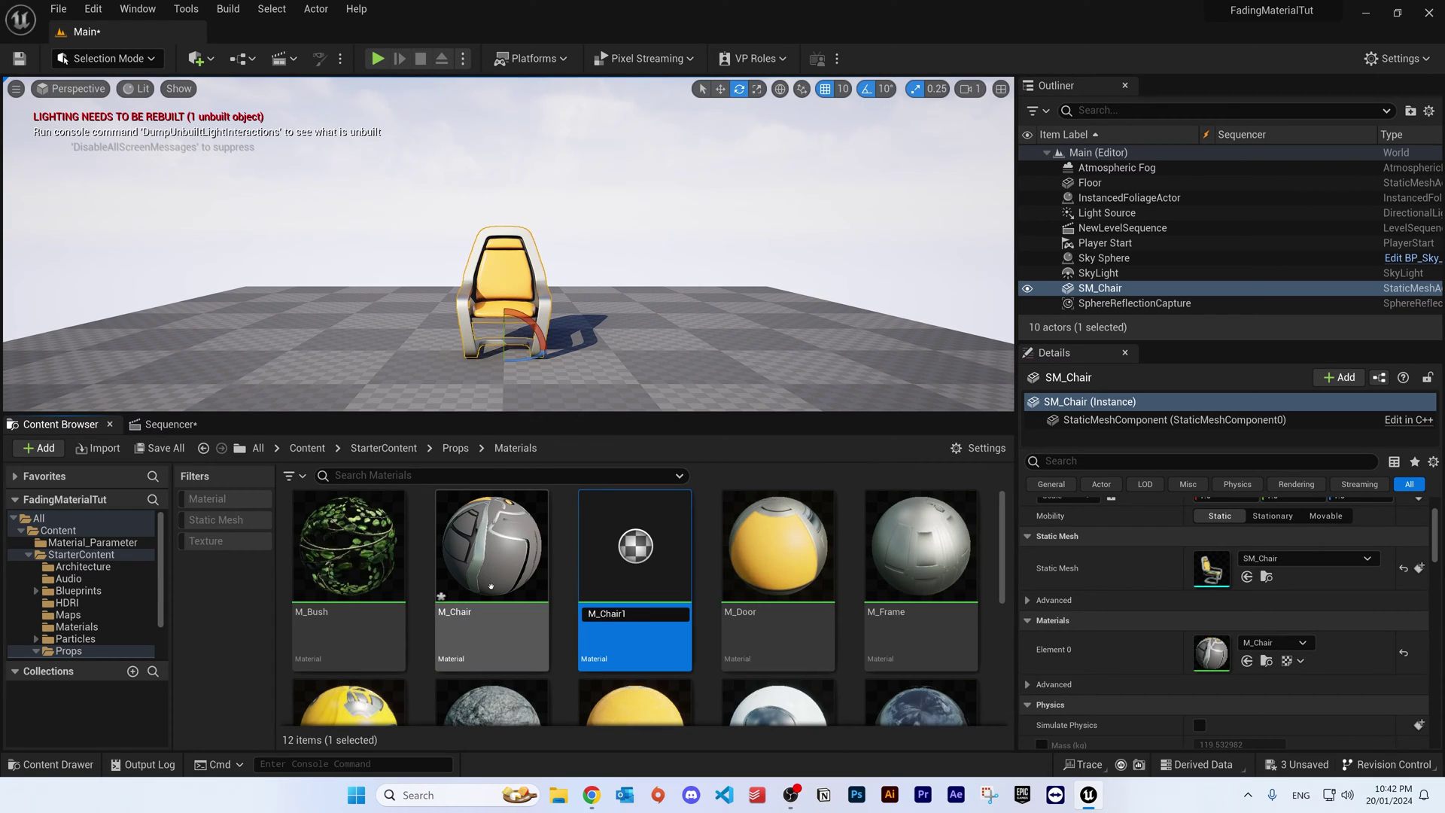
right_click(486, 552)
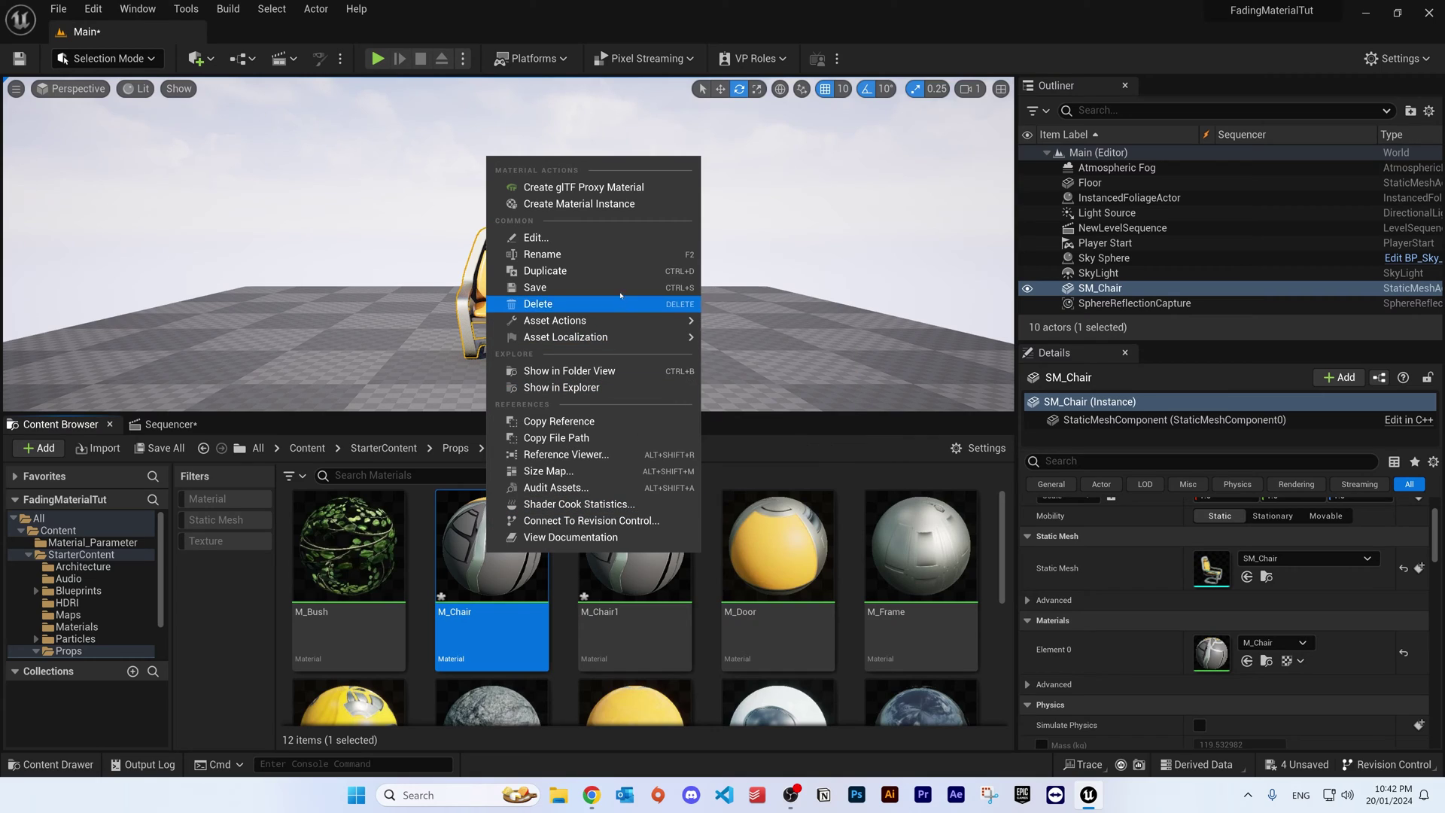
click(613, 615)
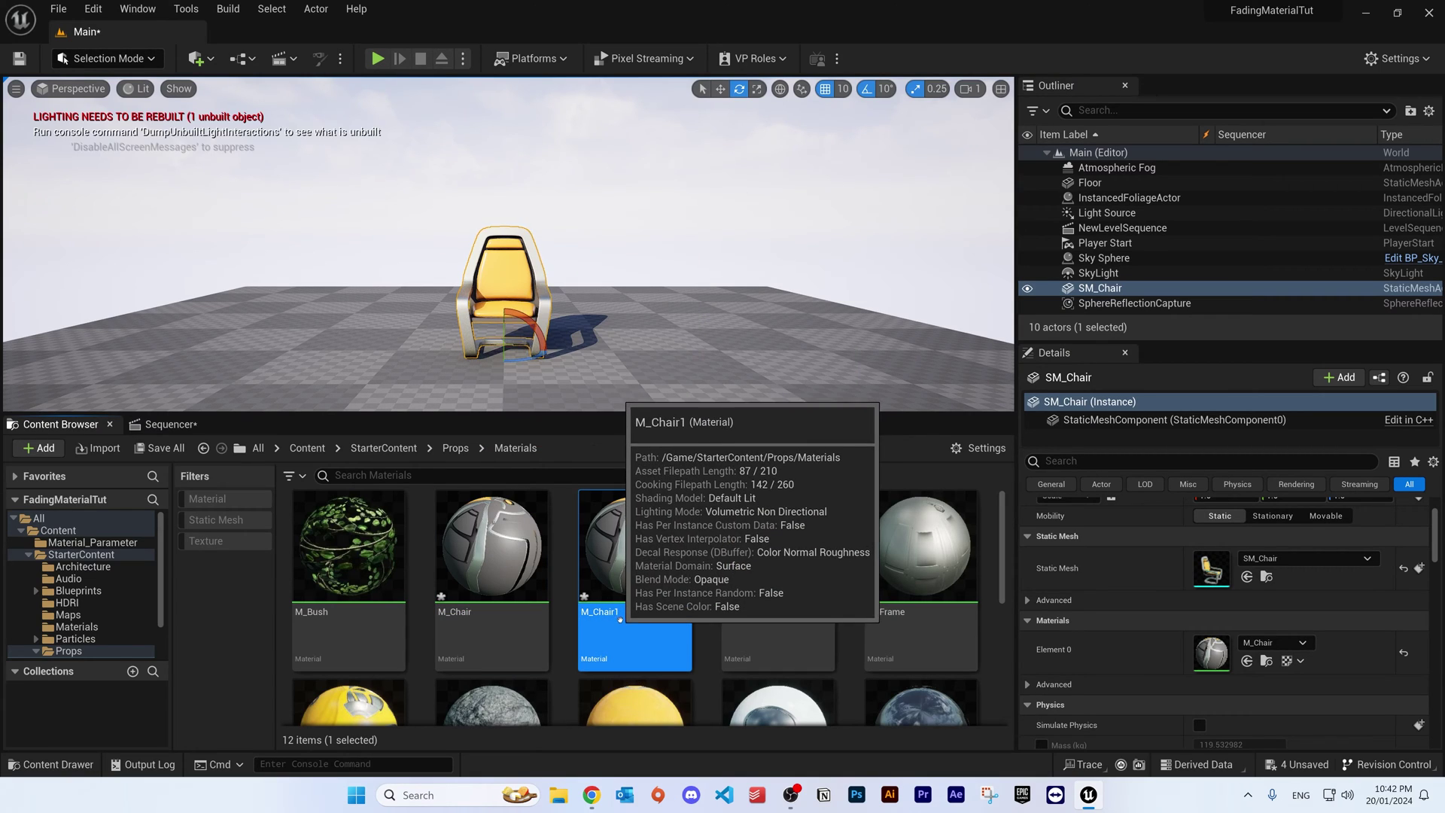
key(F2)
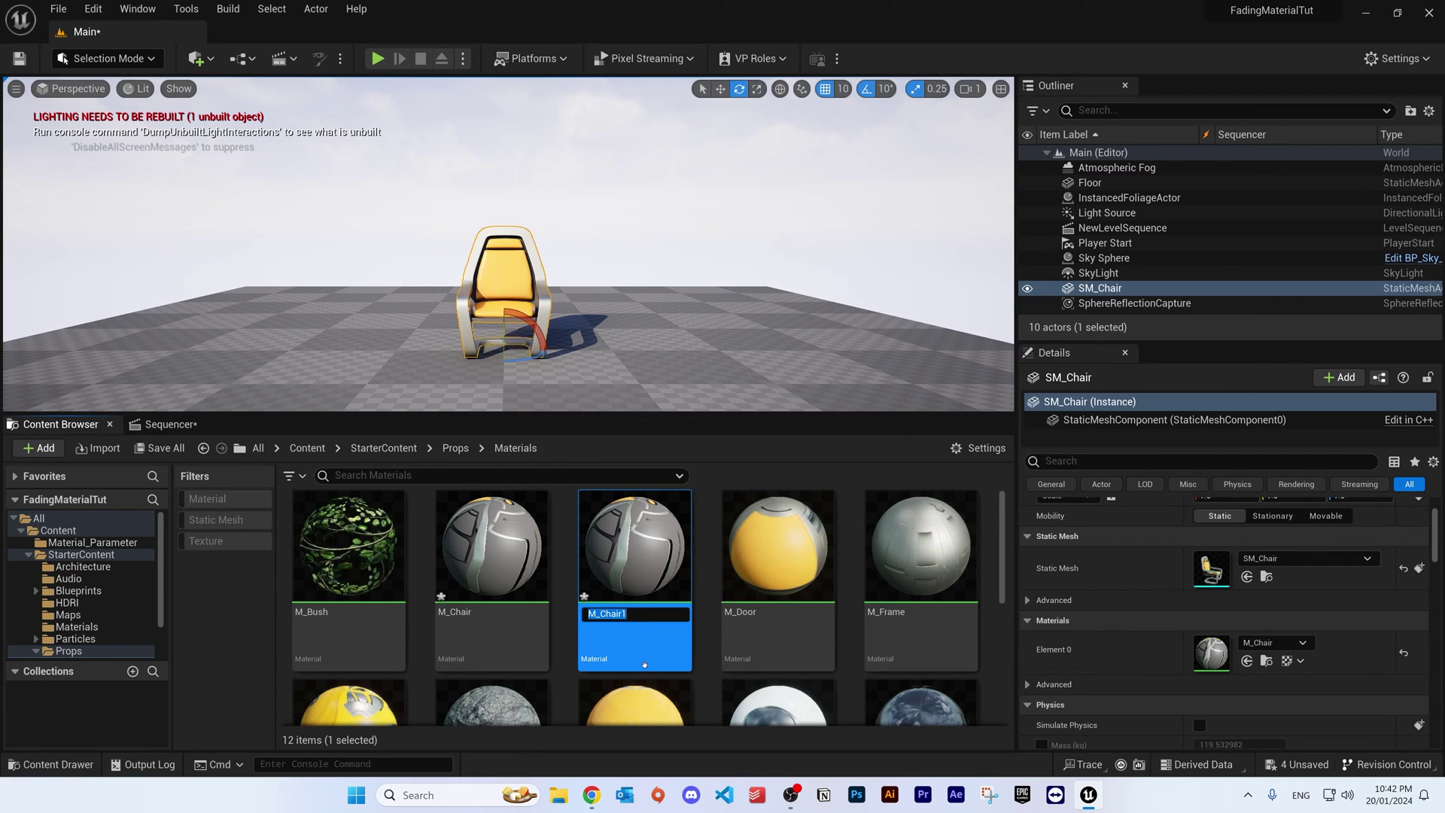
text(M_Chair_Fade)
key(Return)
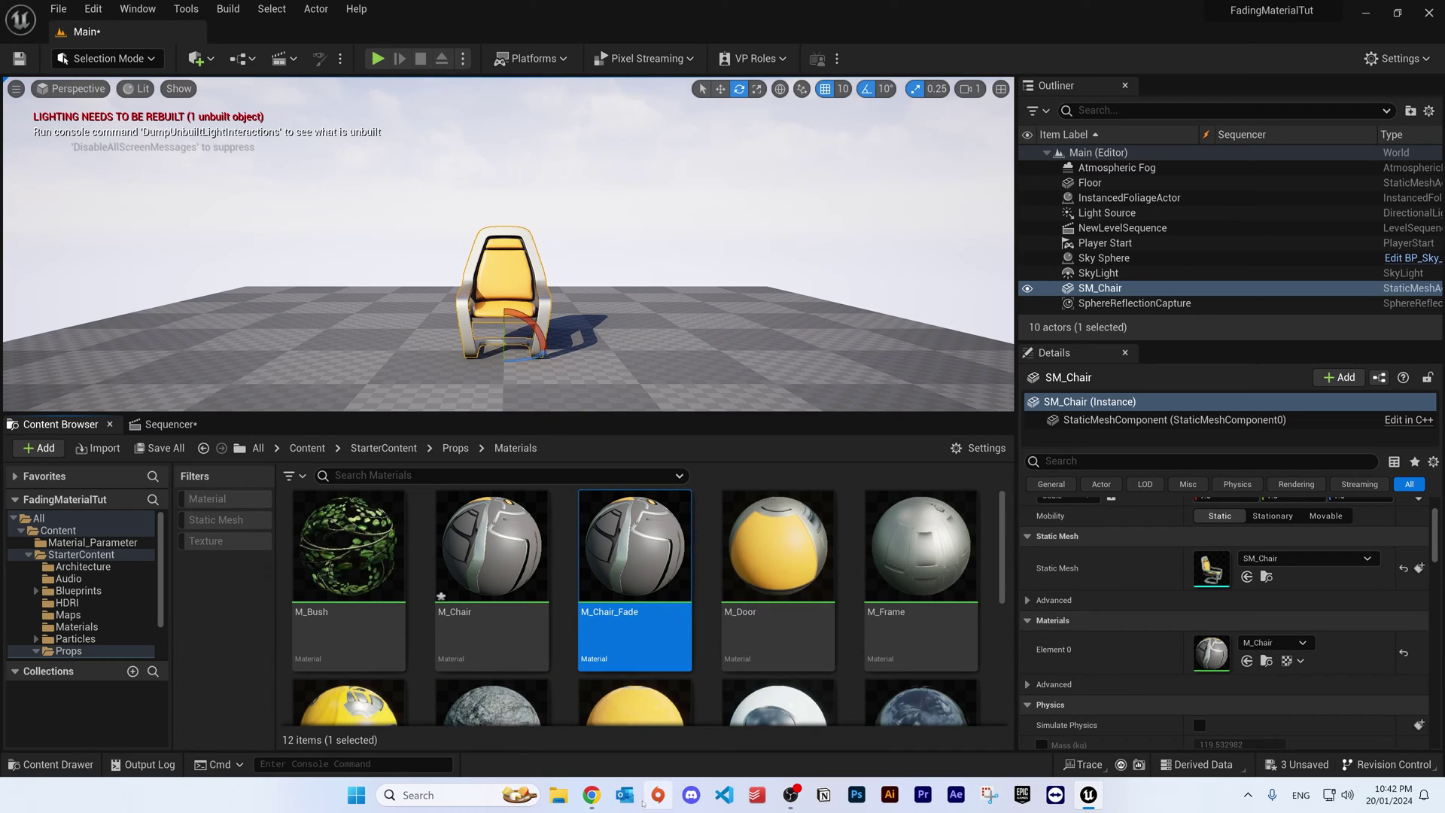
Open the M_Chair_Fade material and add a DitherTemporalAA node in the empty graph area near the output node.
double_click(650, 557)
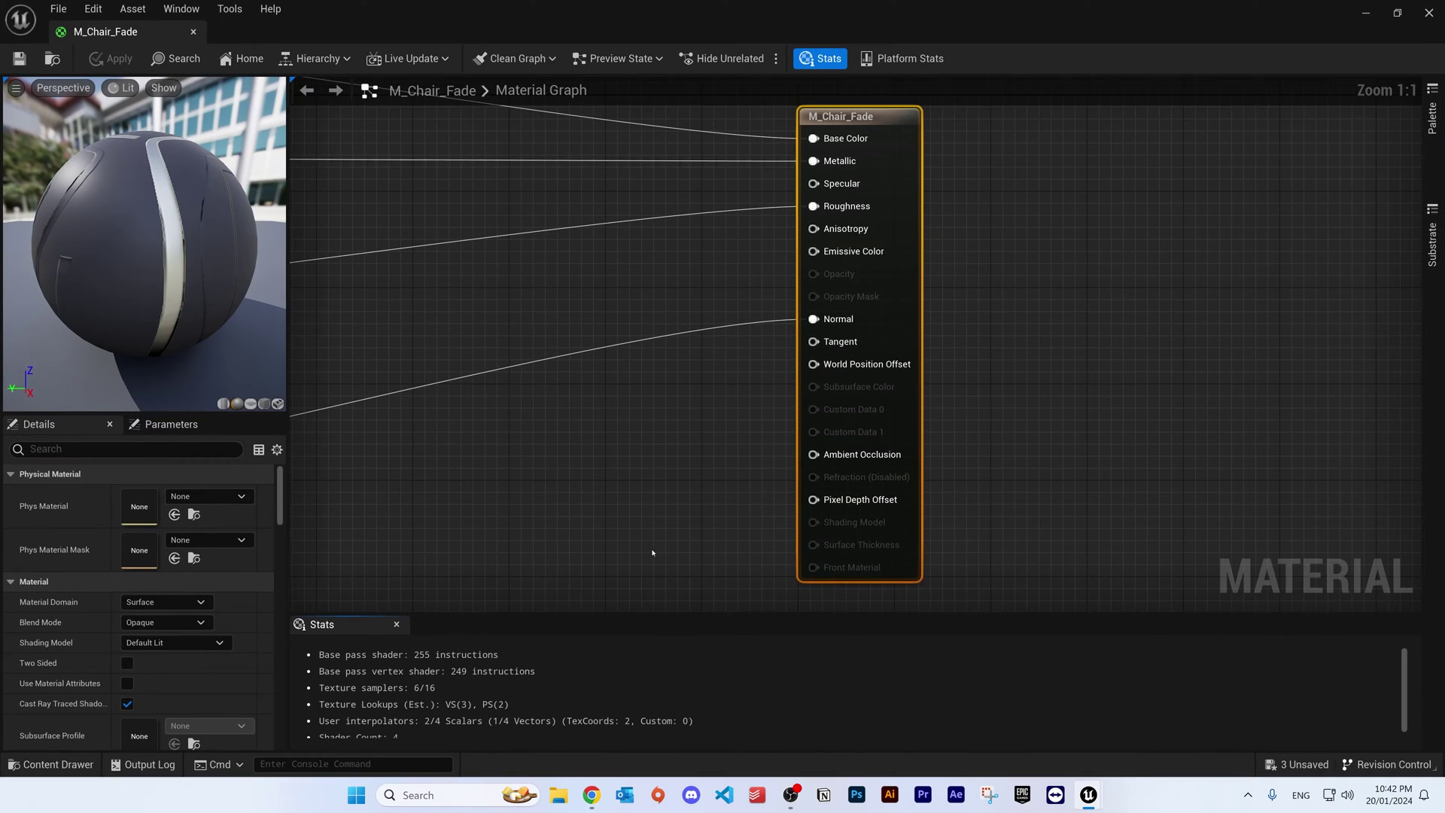
scroll(670, 450, down, 2)
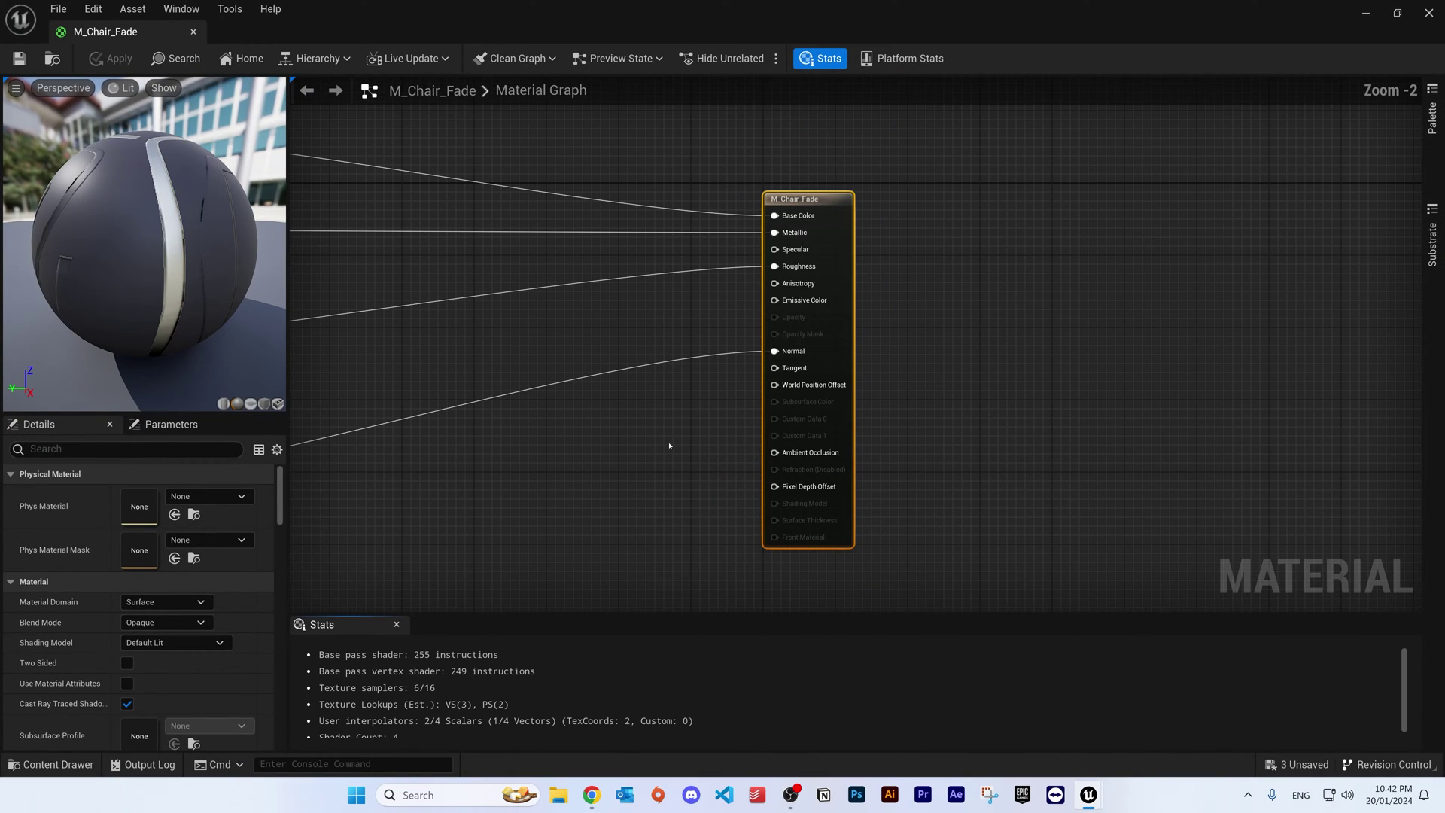
right_drag(677, 532, 951, 472)
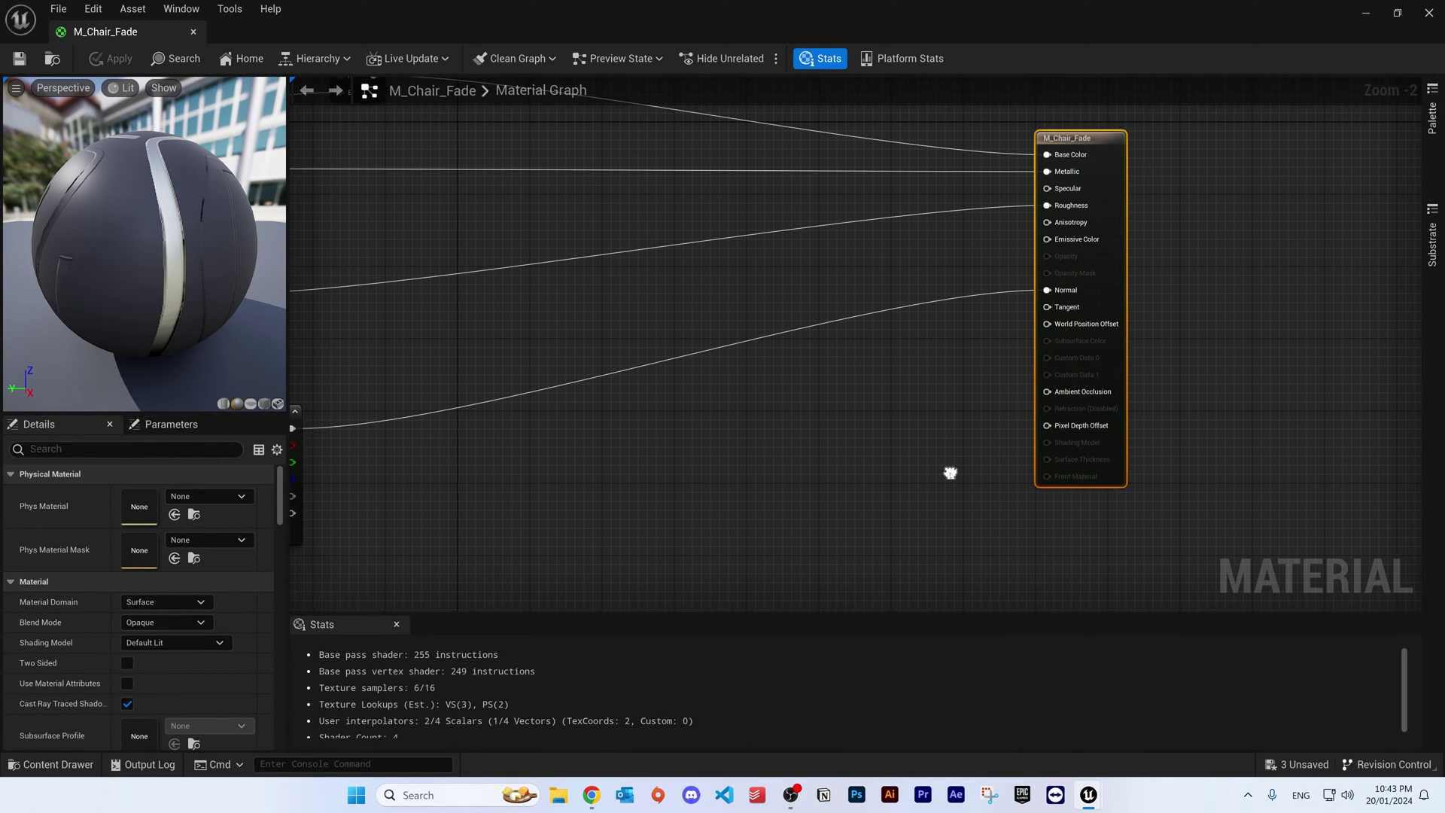
right_click(790, 405)
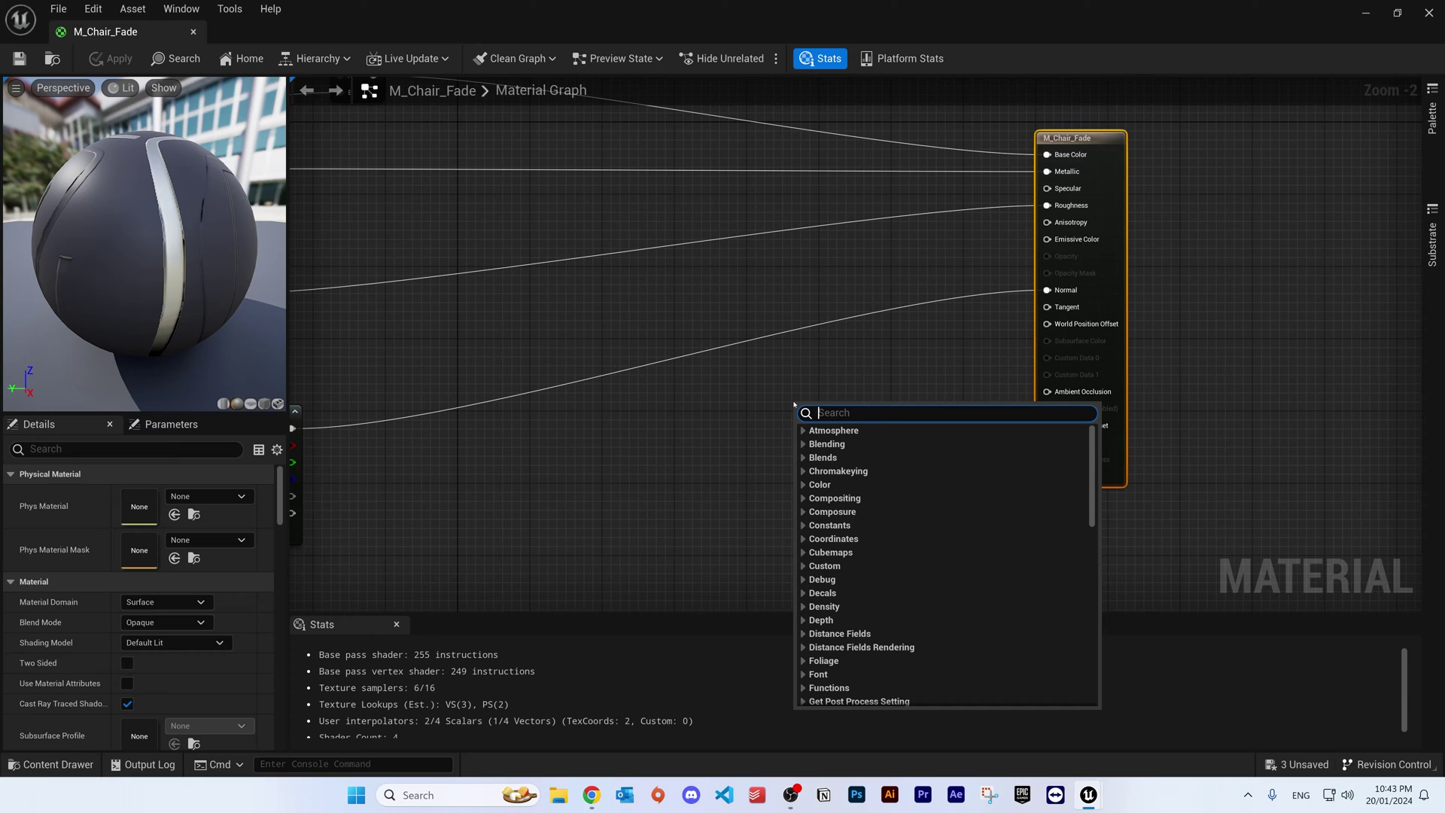
click(756, 421)
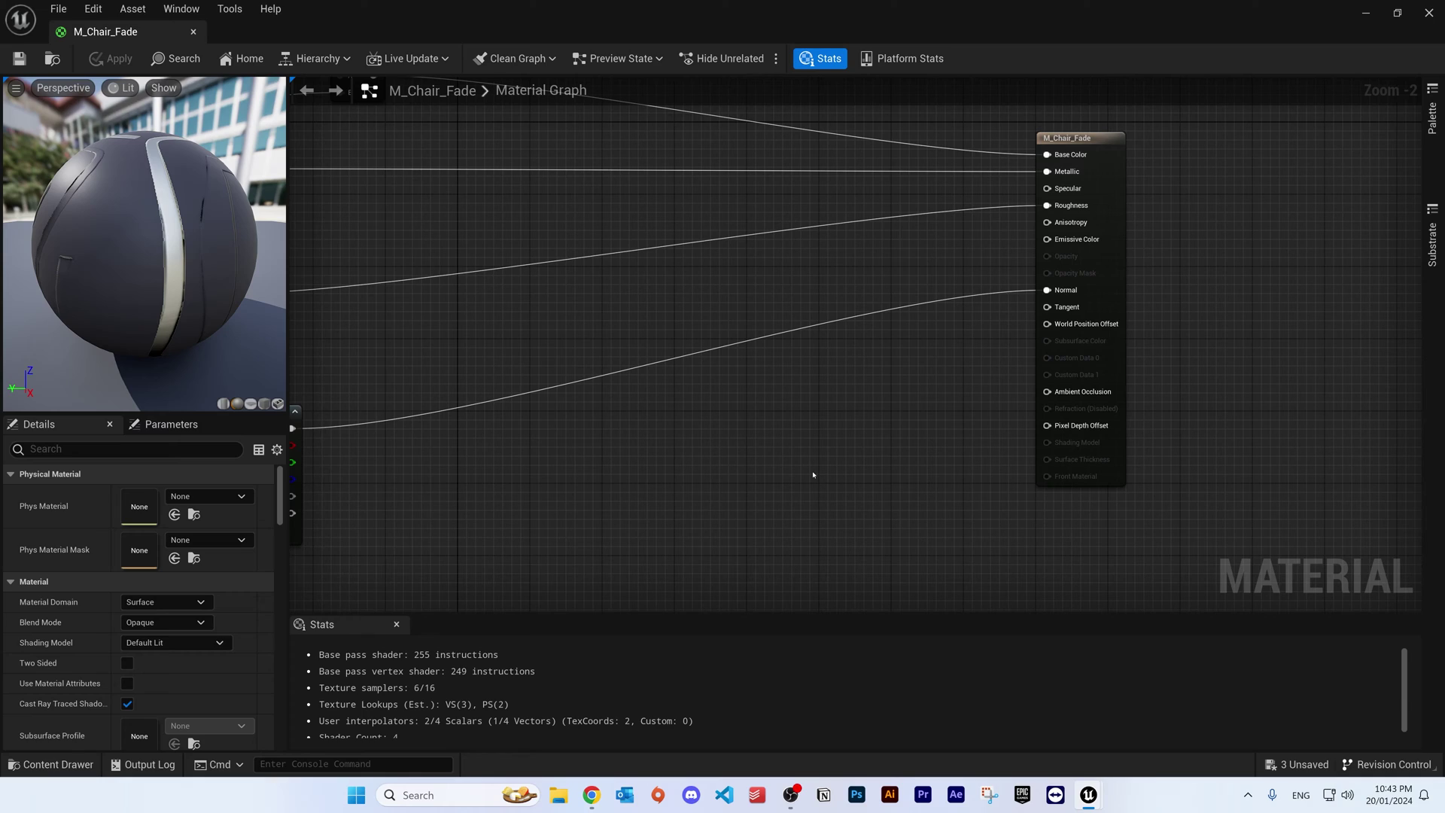
right_click(757, 402)
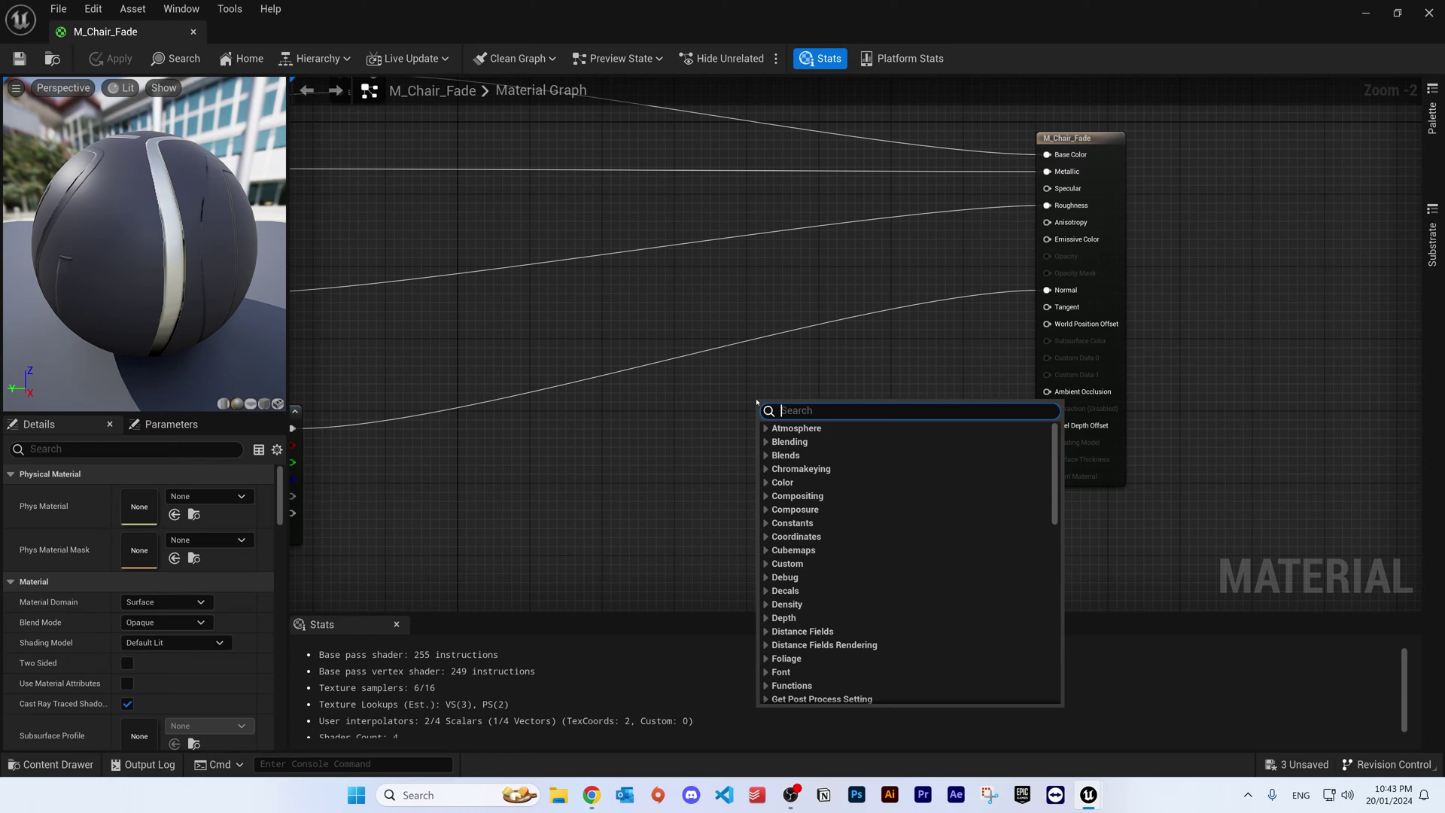
text(dither)
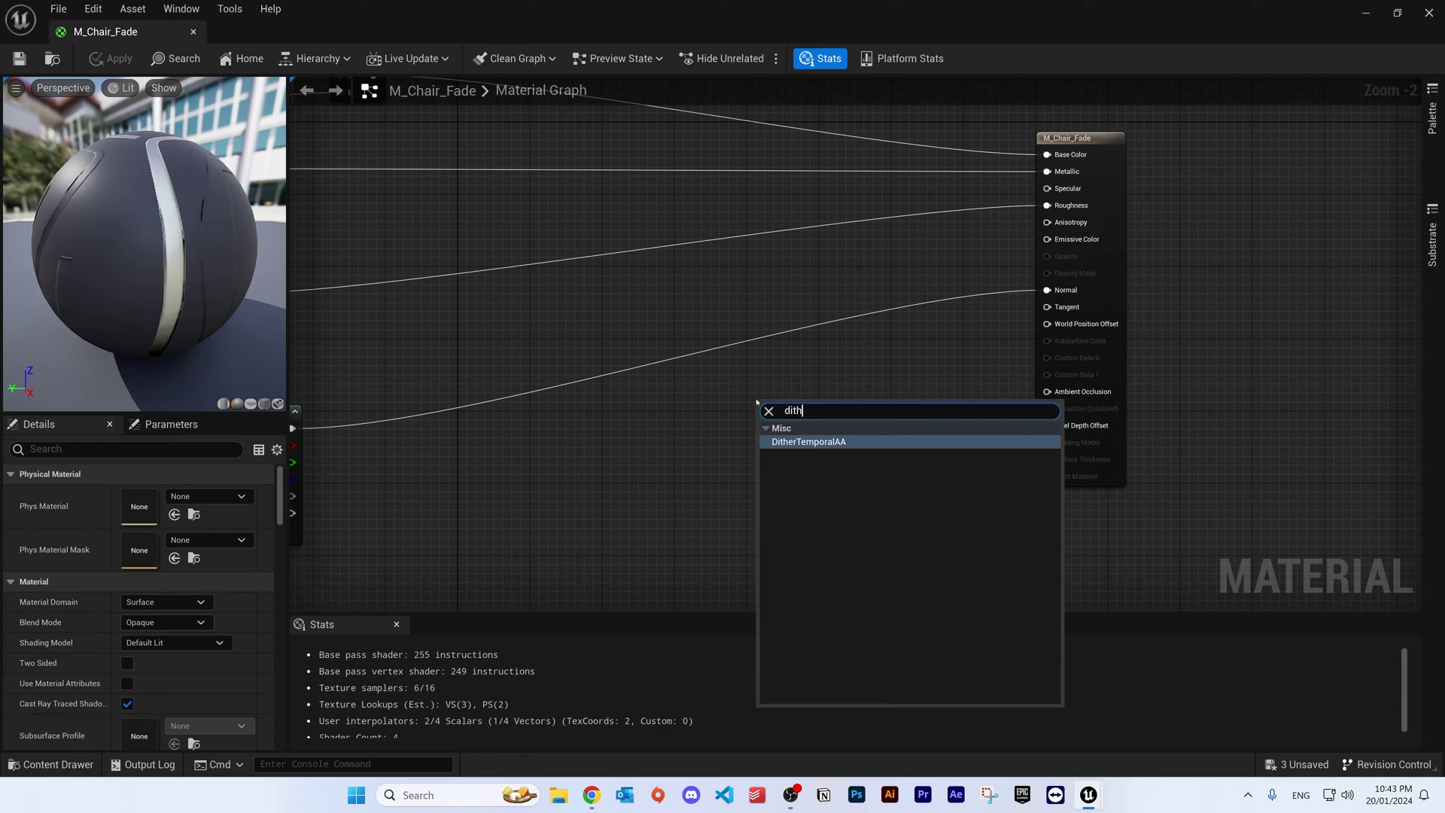
click(800, 445)
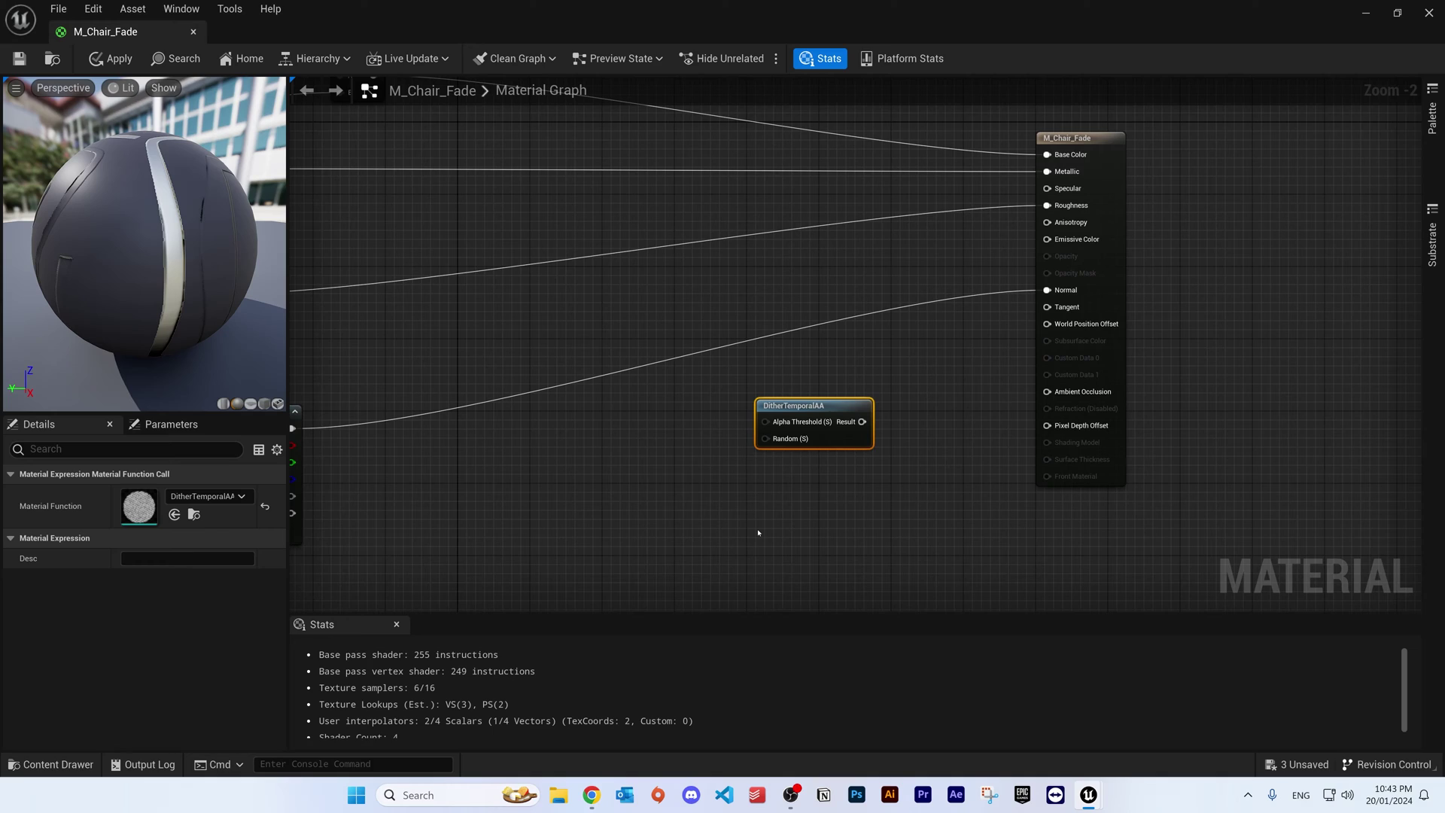
Add a CollectionParameter node and place it just below the DitherTemporalAA node.
right_click(778, 486)
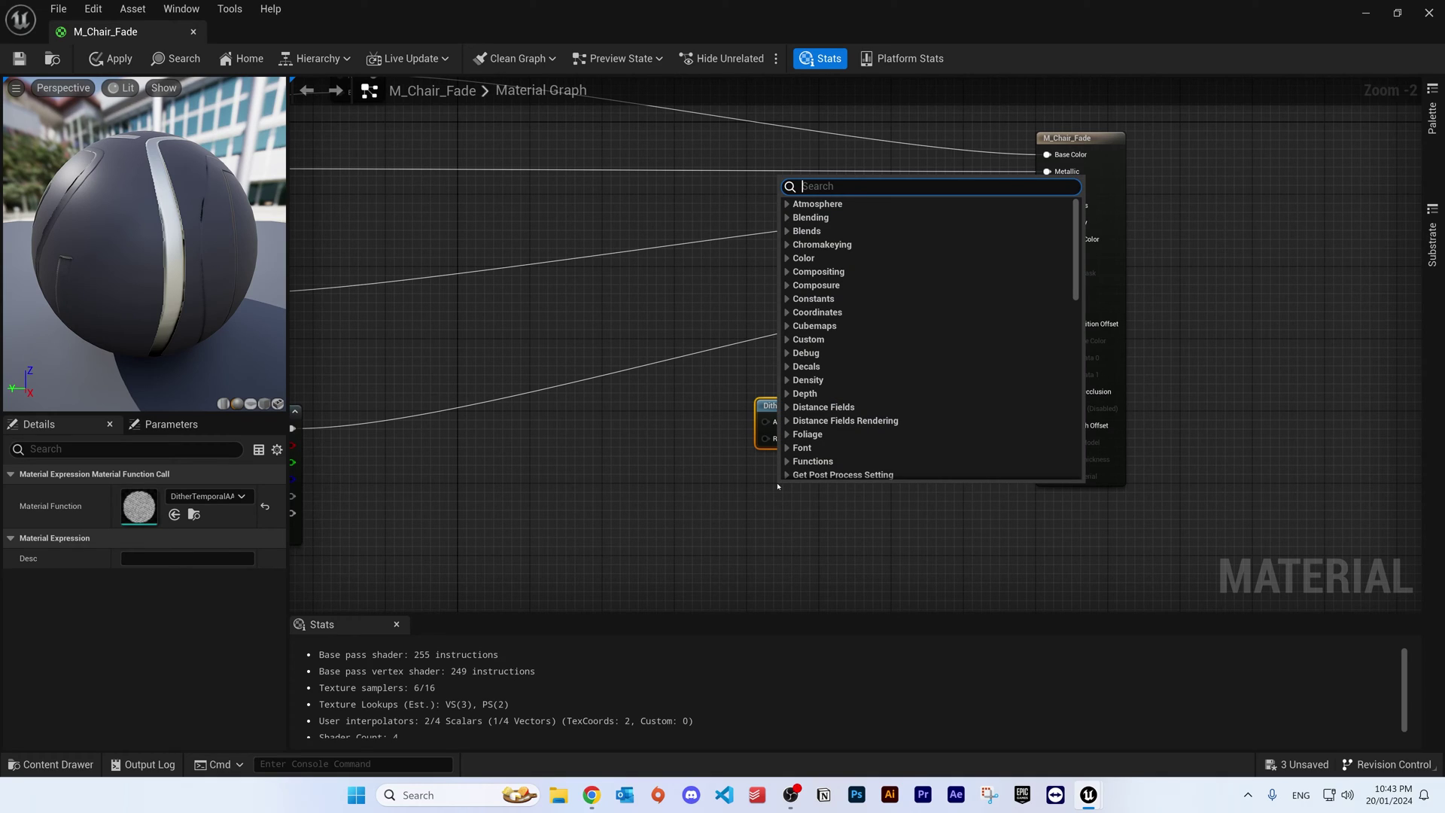
text(collect)
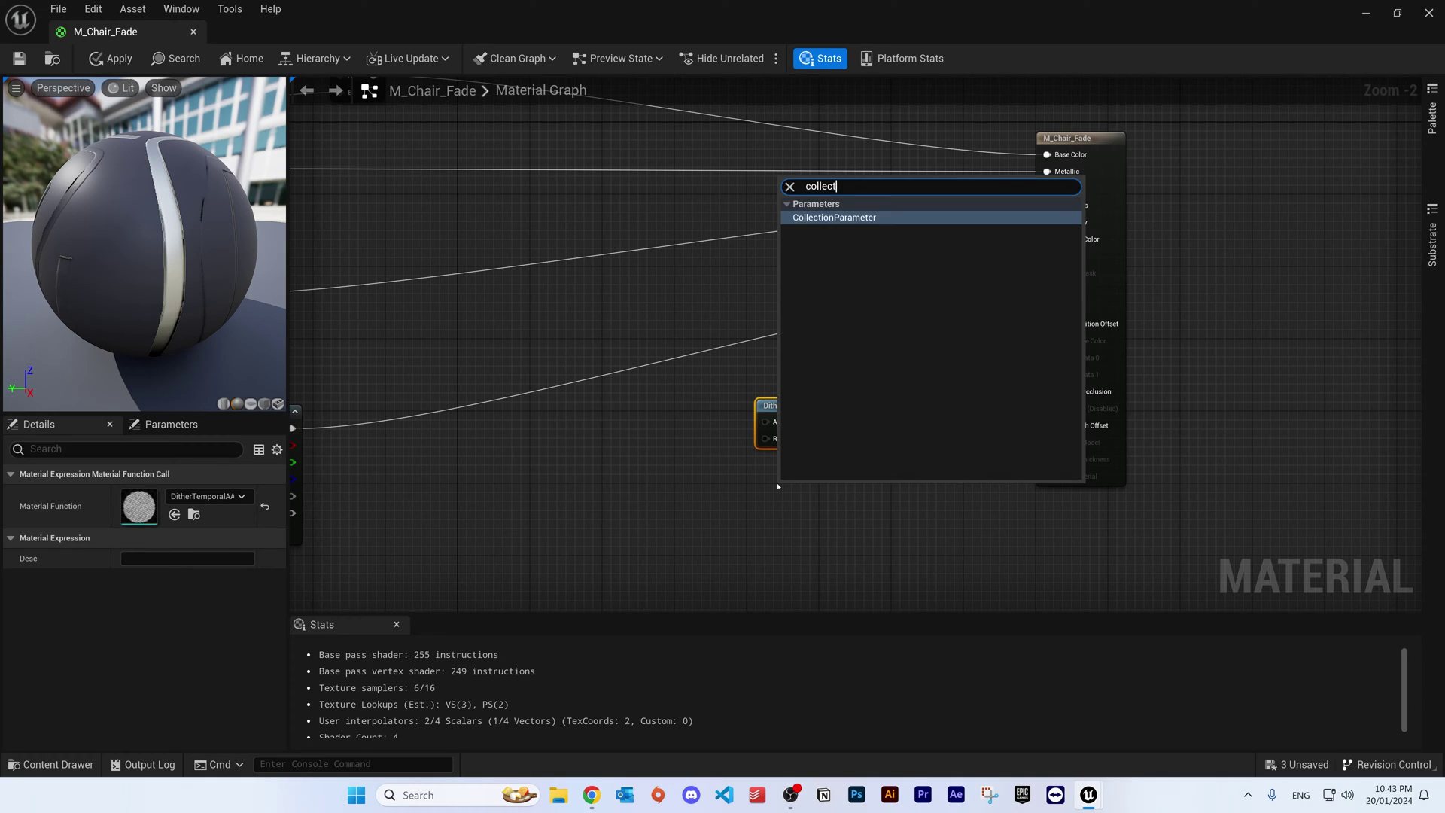
click(866, 219)
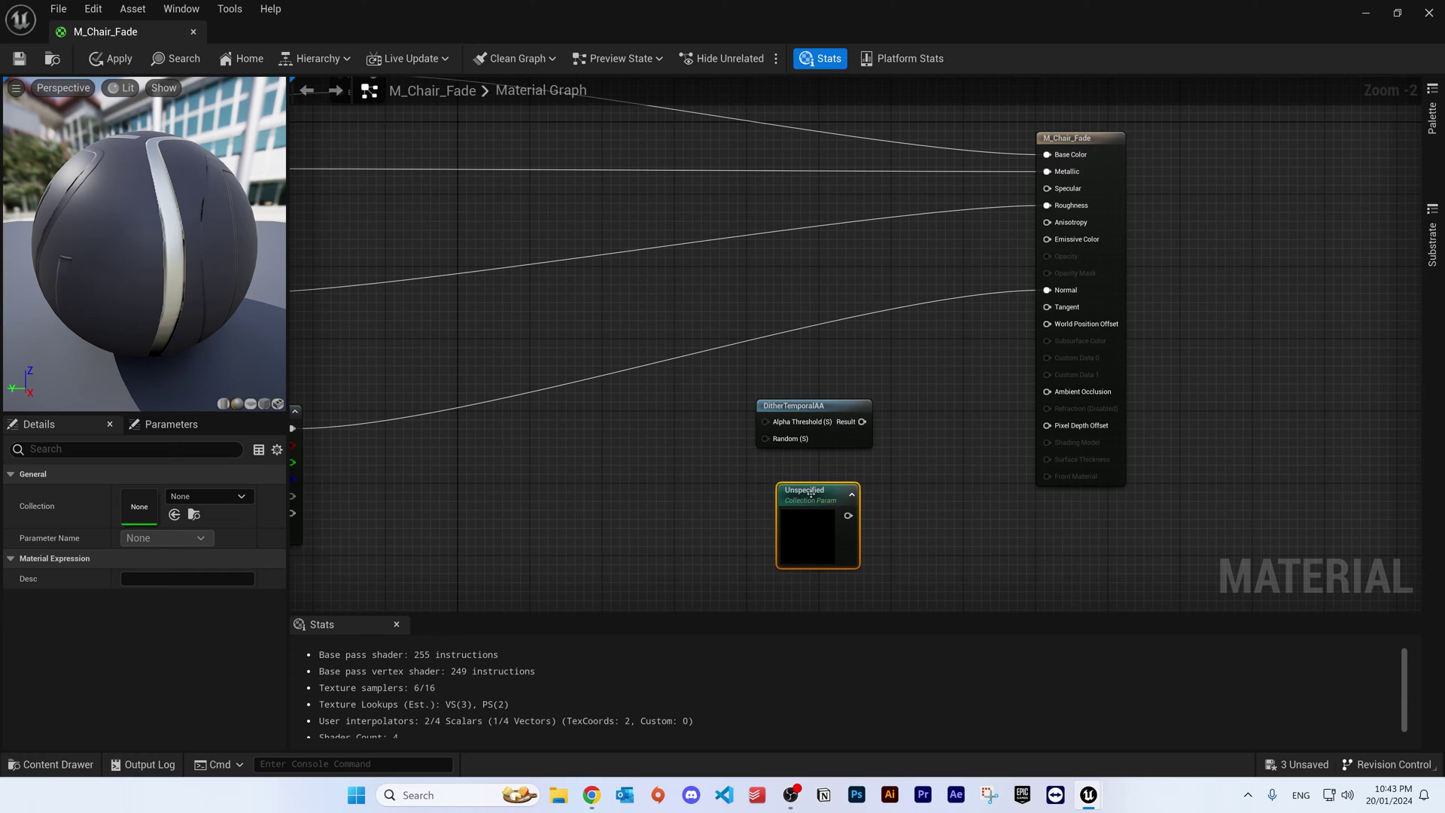
drag(819, 490, 797, 472)
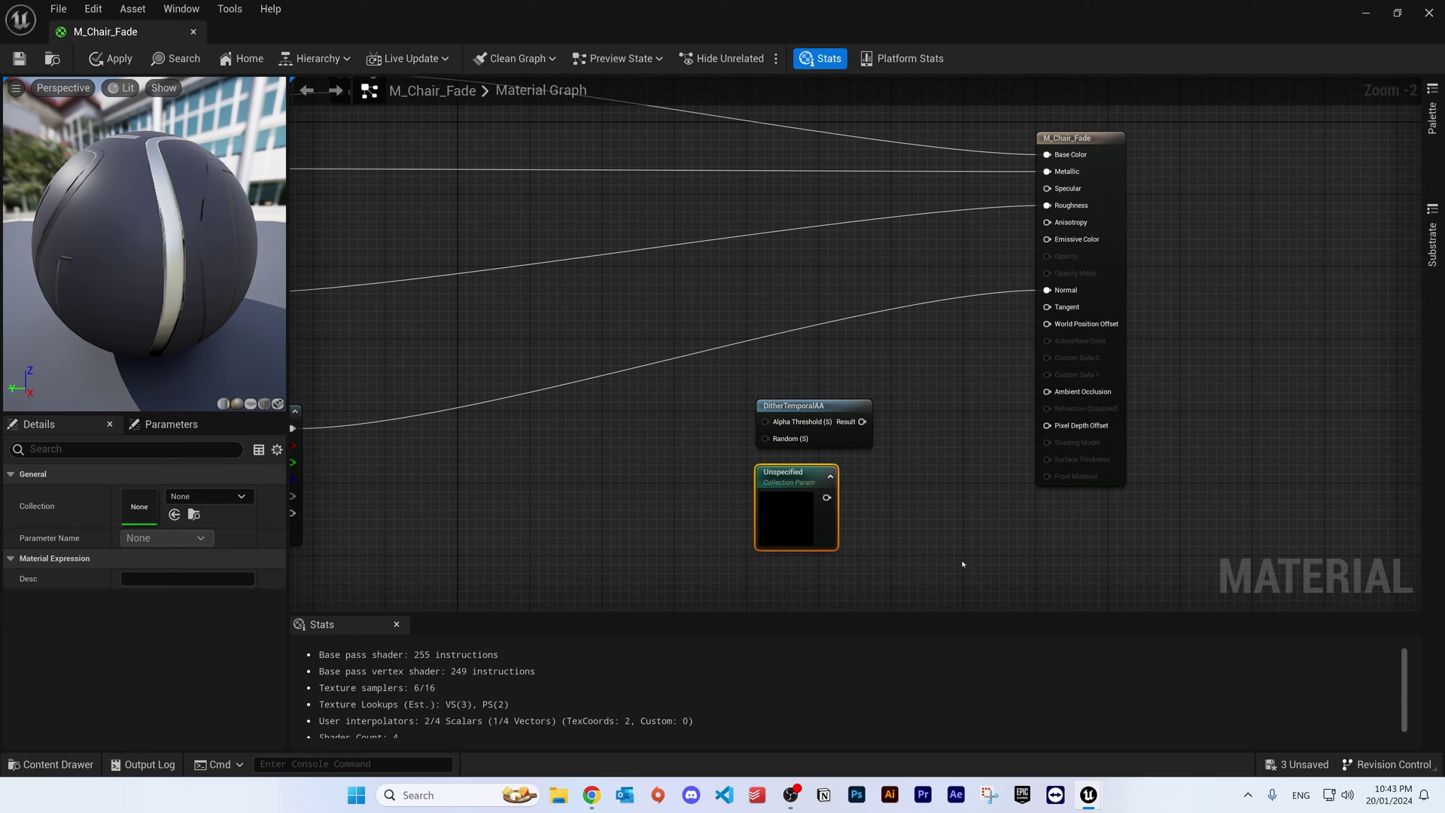
Add a Multiply node between the collection parameter node and the material output node.
right_drag(915, 514, 890, 416)
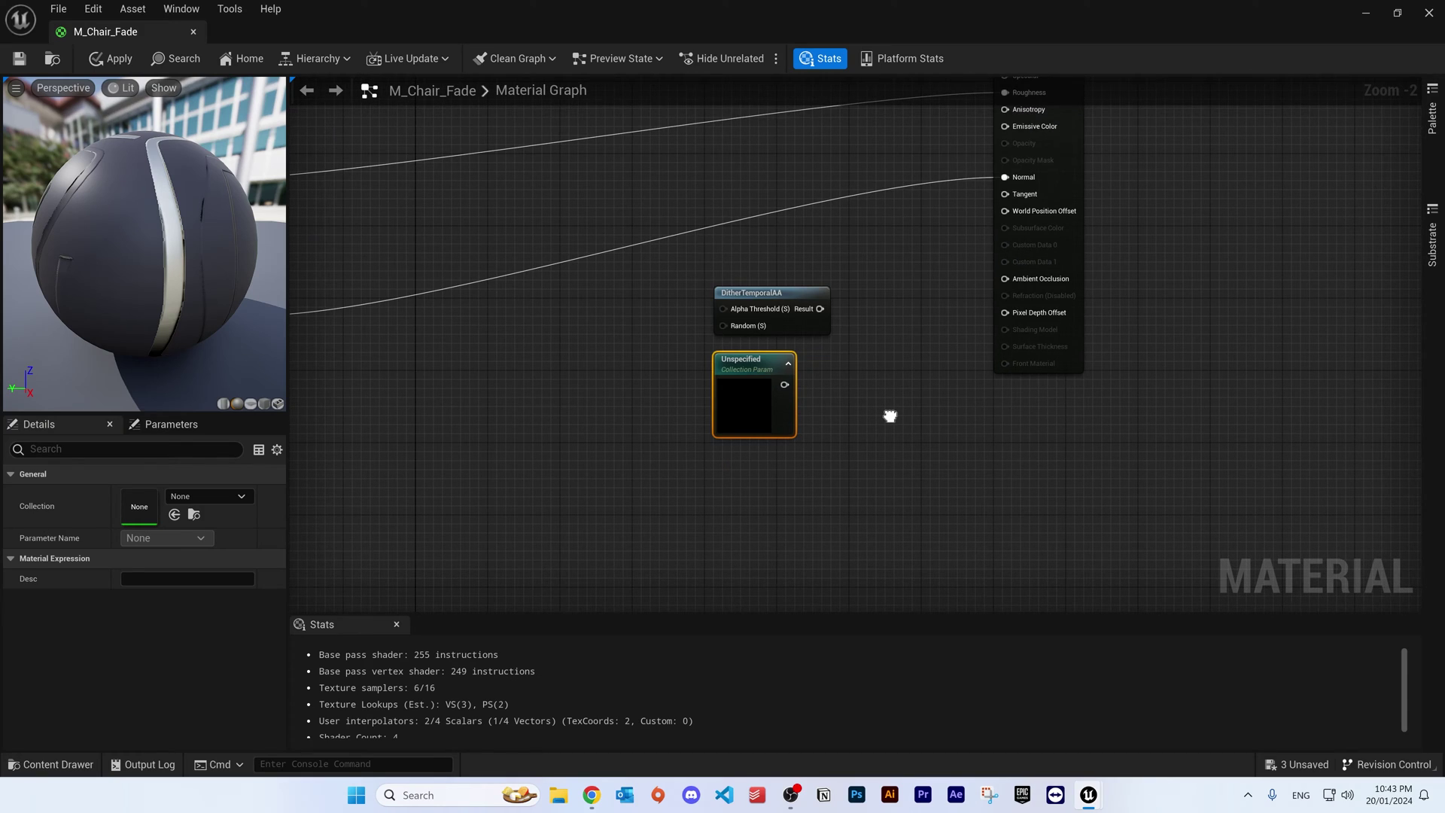
right_click(855, 367)
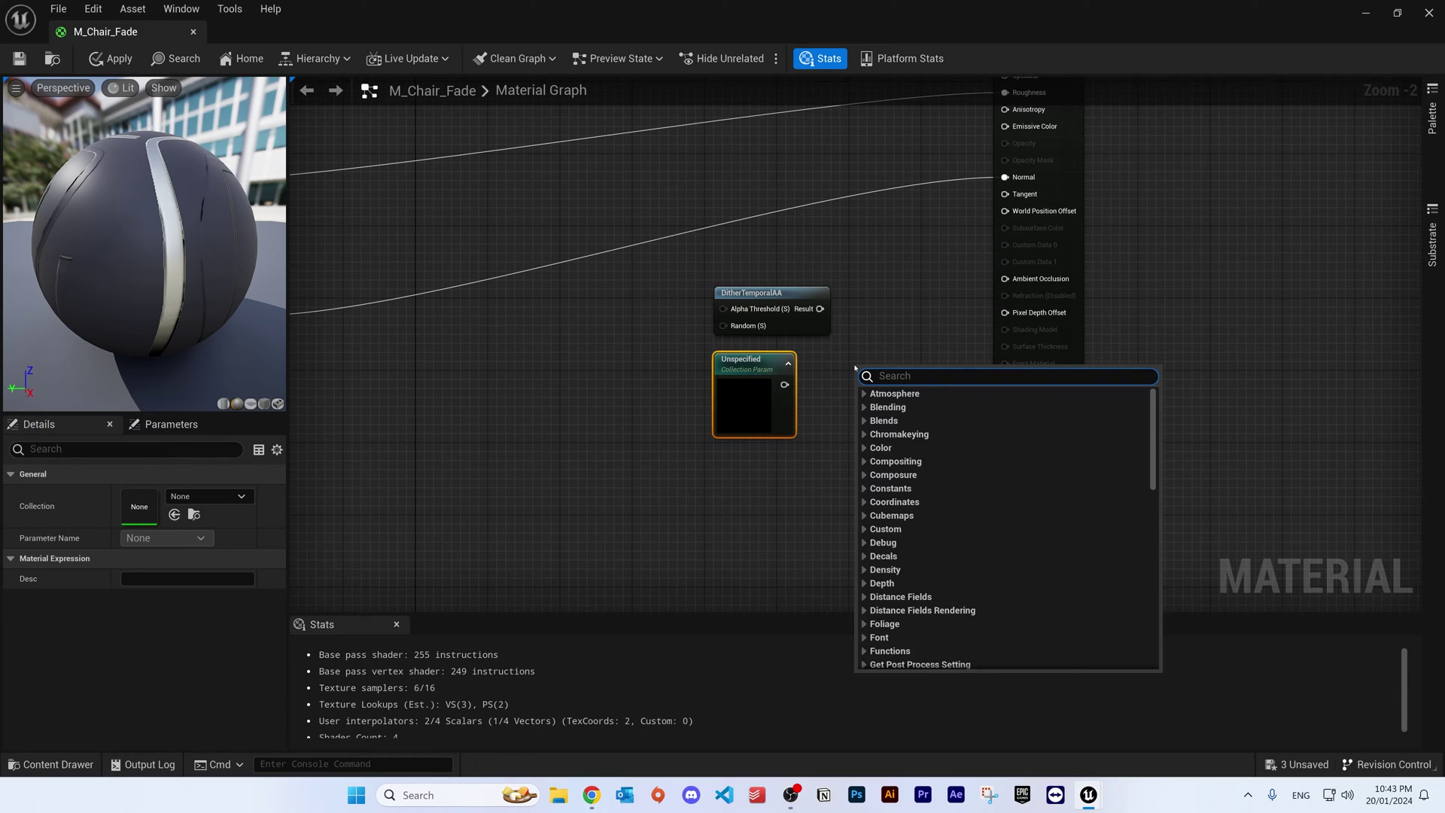
text(multiply)
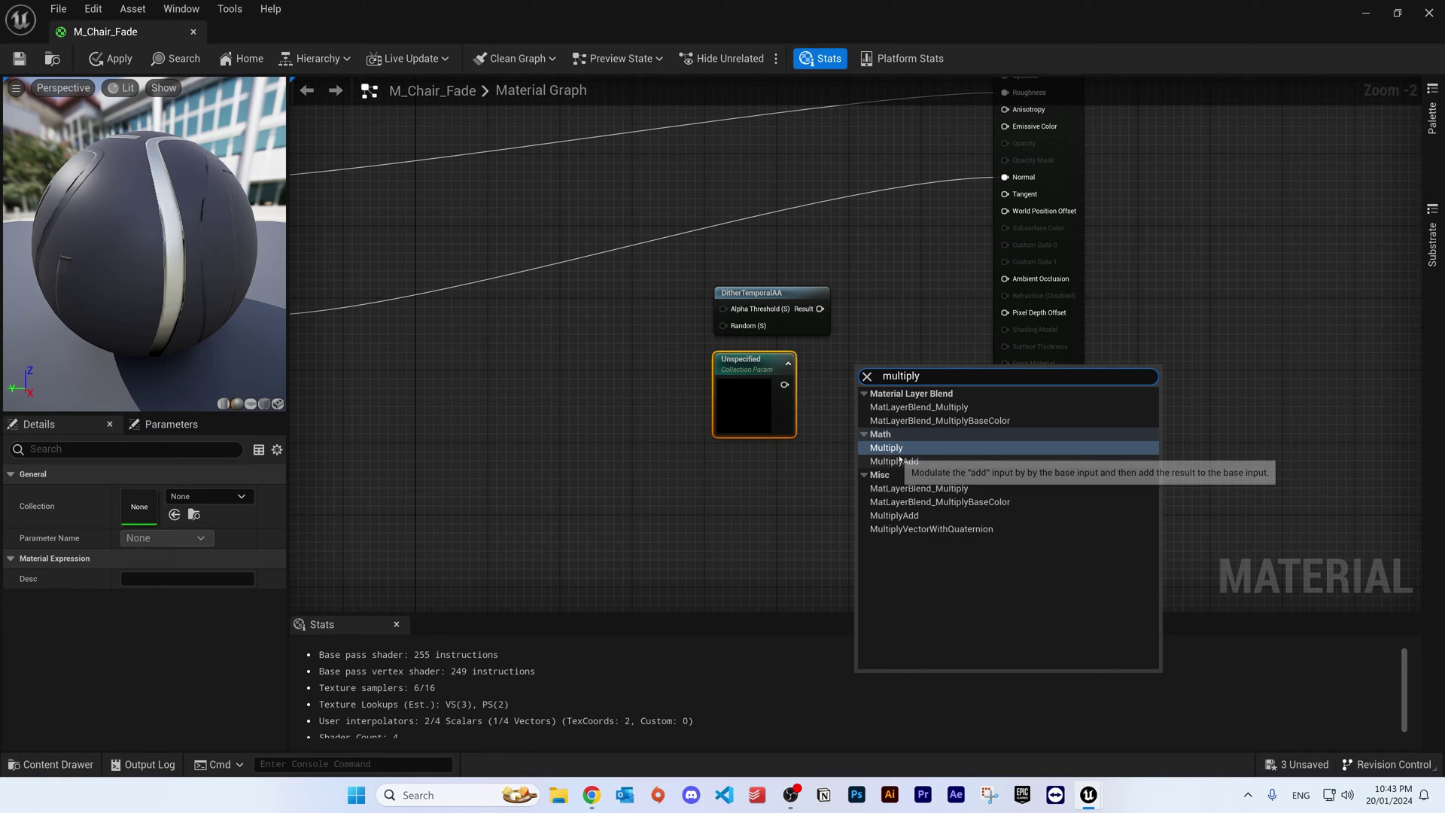
click(848, 430)
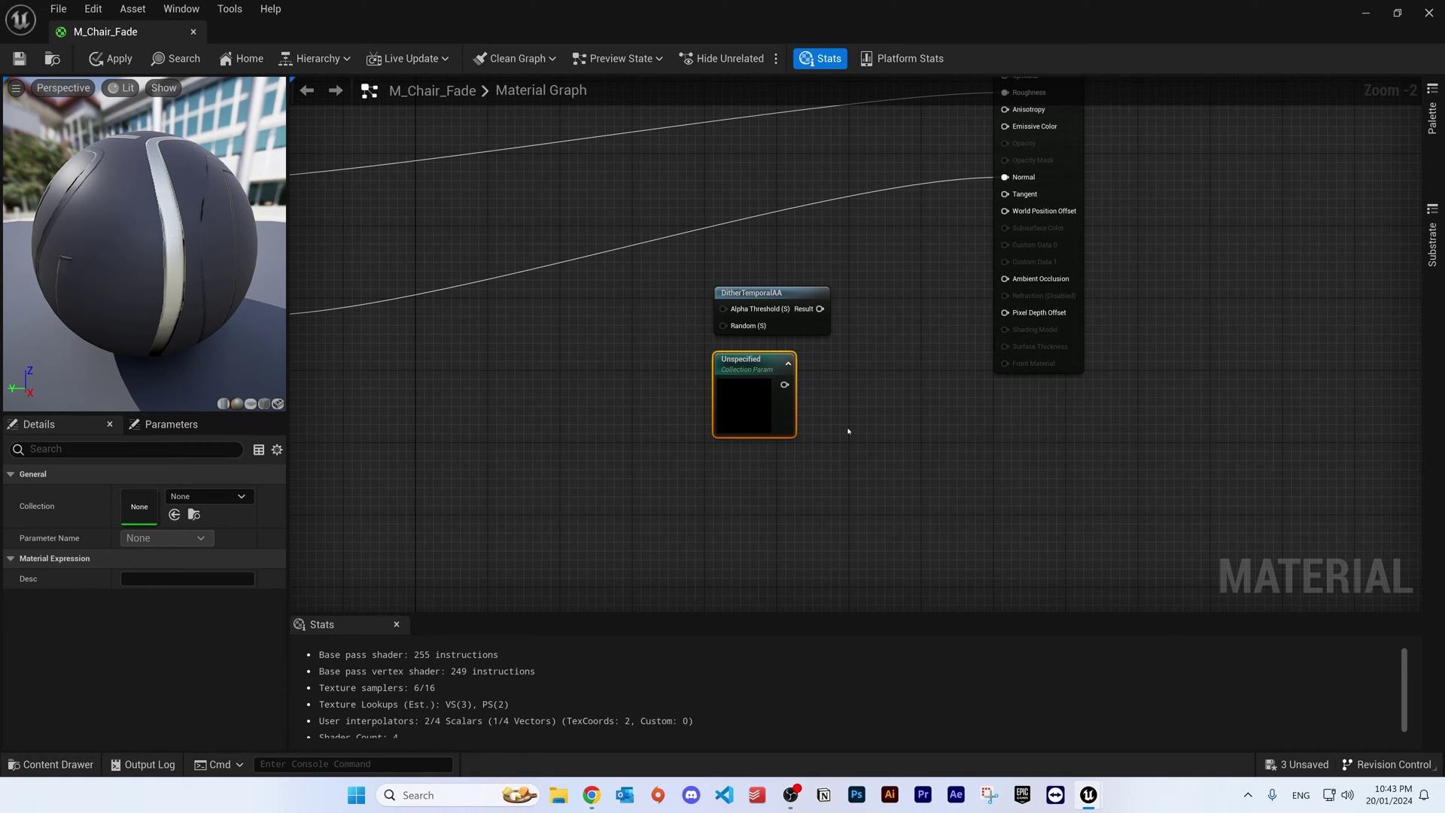
click(855, 373)
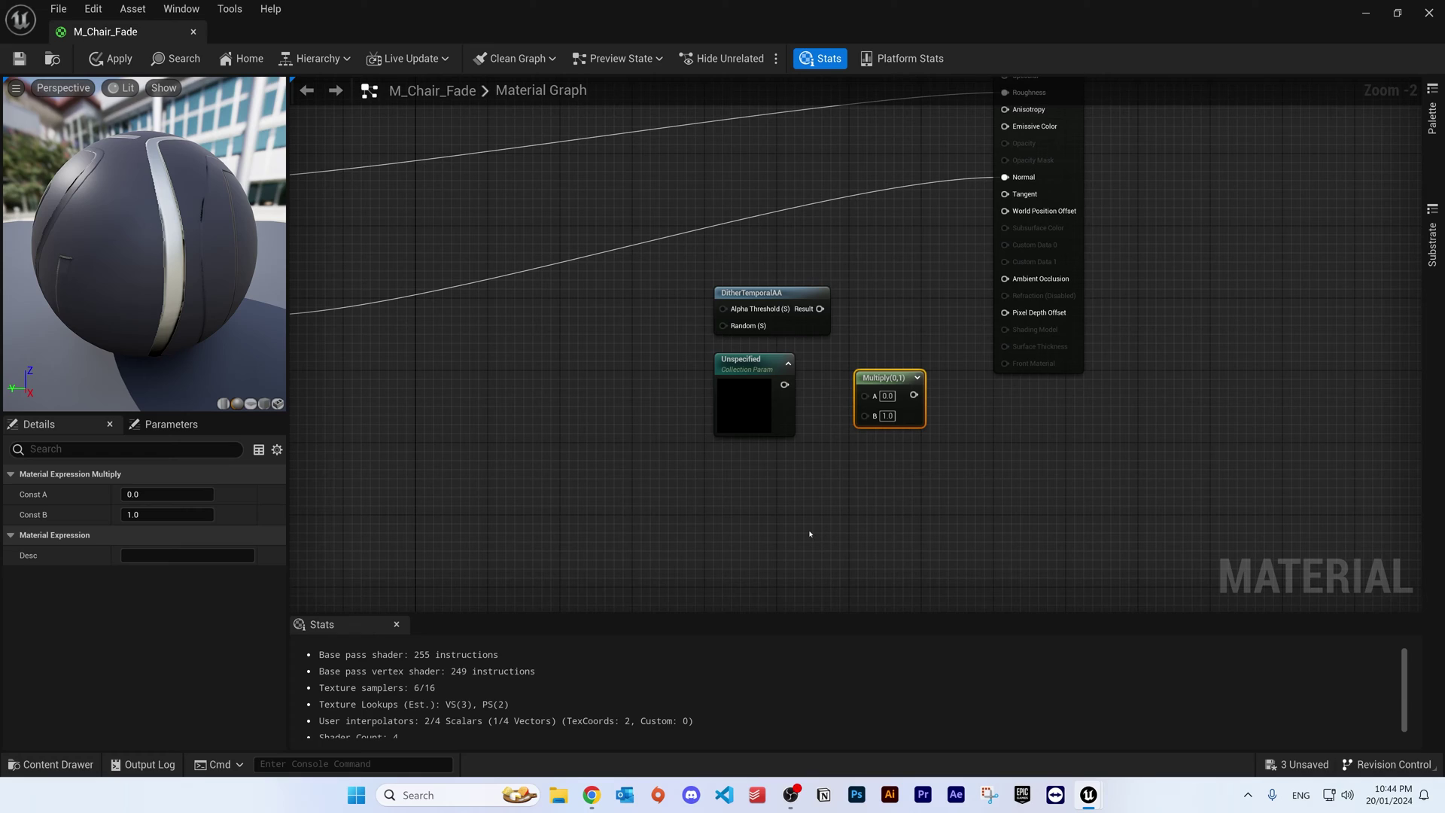
Add a Constant node and line it up below the DitherTemporalAA and collection parameter nodes.
click(742, 479)
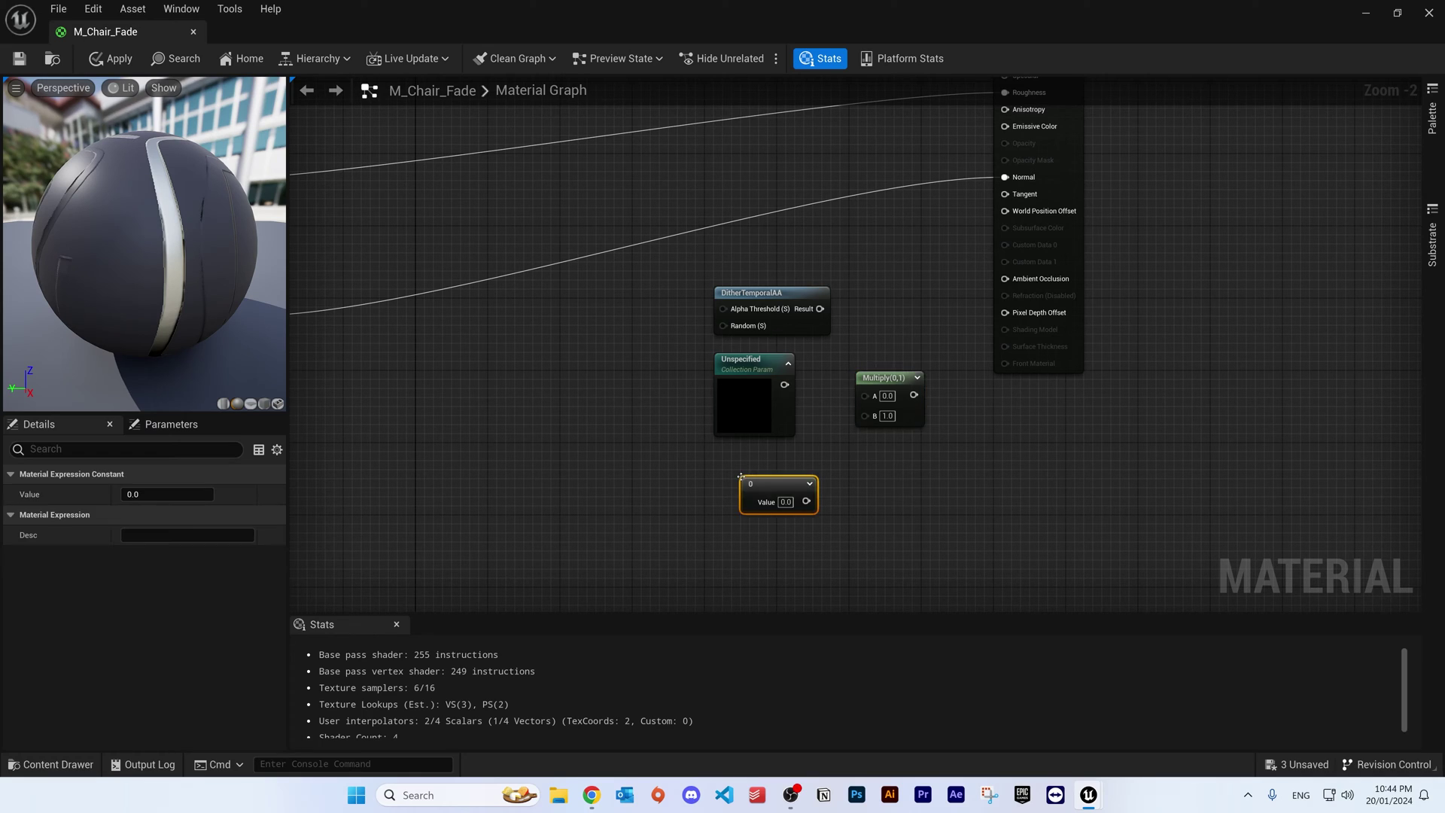
right_click(885, 487)
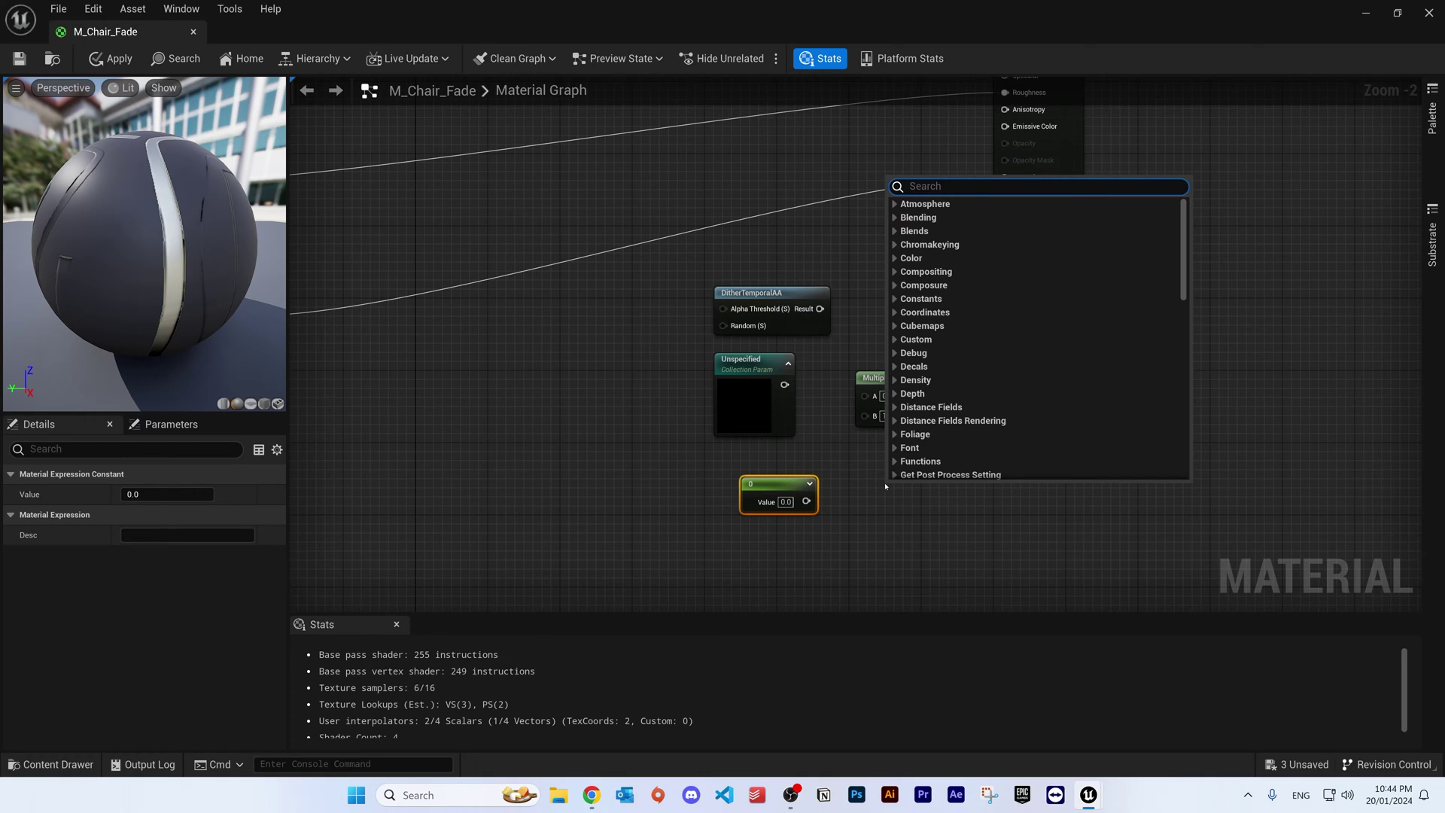
text(con)
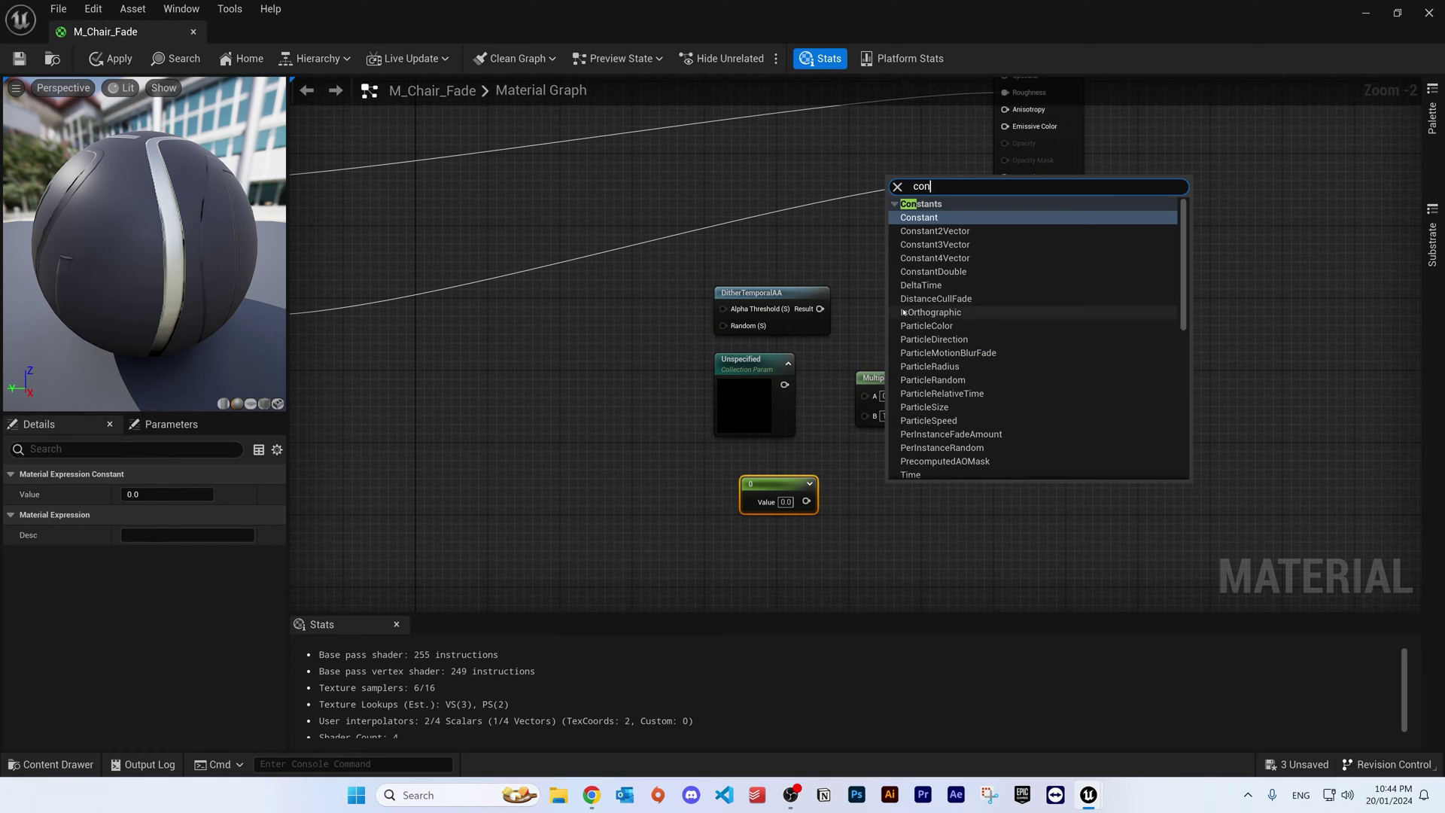
click(626, 550)
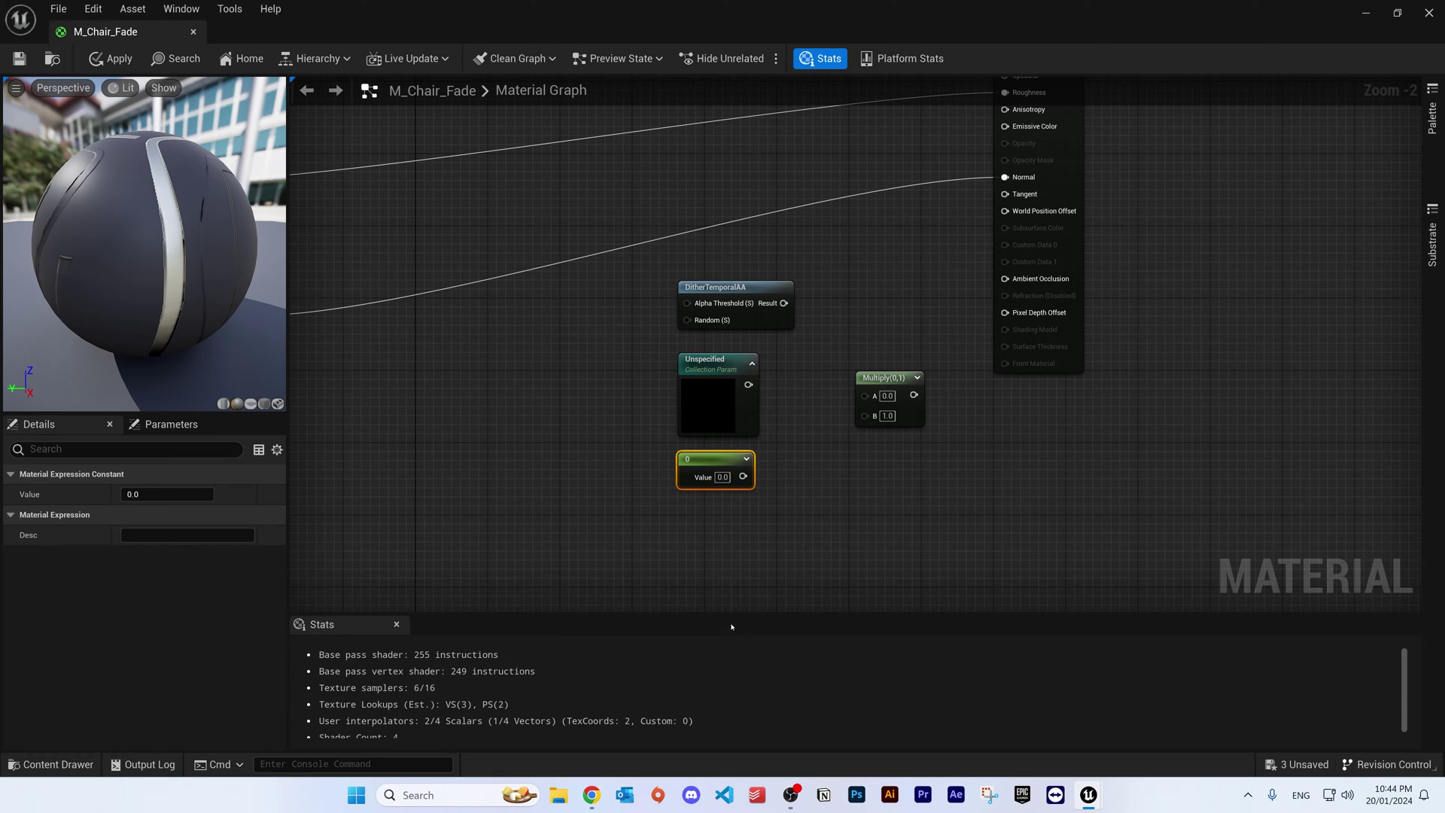
Convert the constant to a parameter named Opacity and set its default value to 1.
right_click(702, 461)
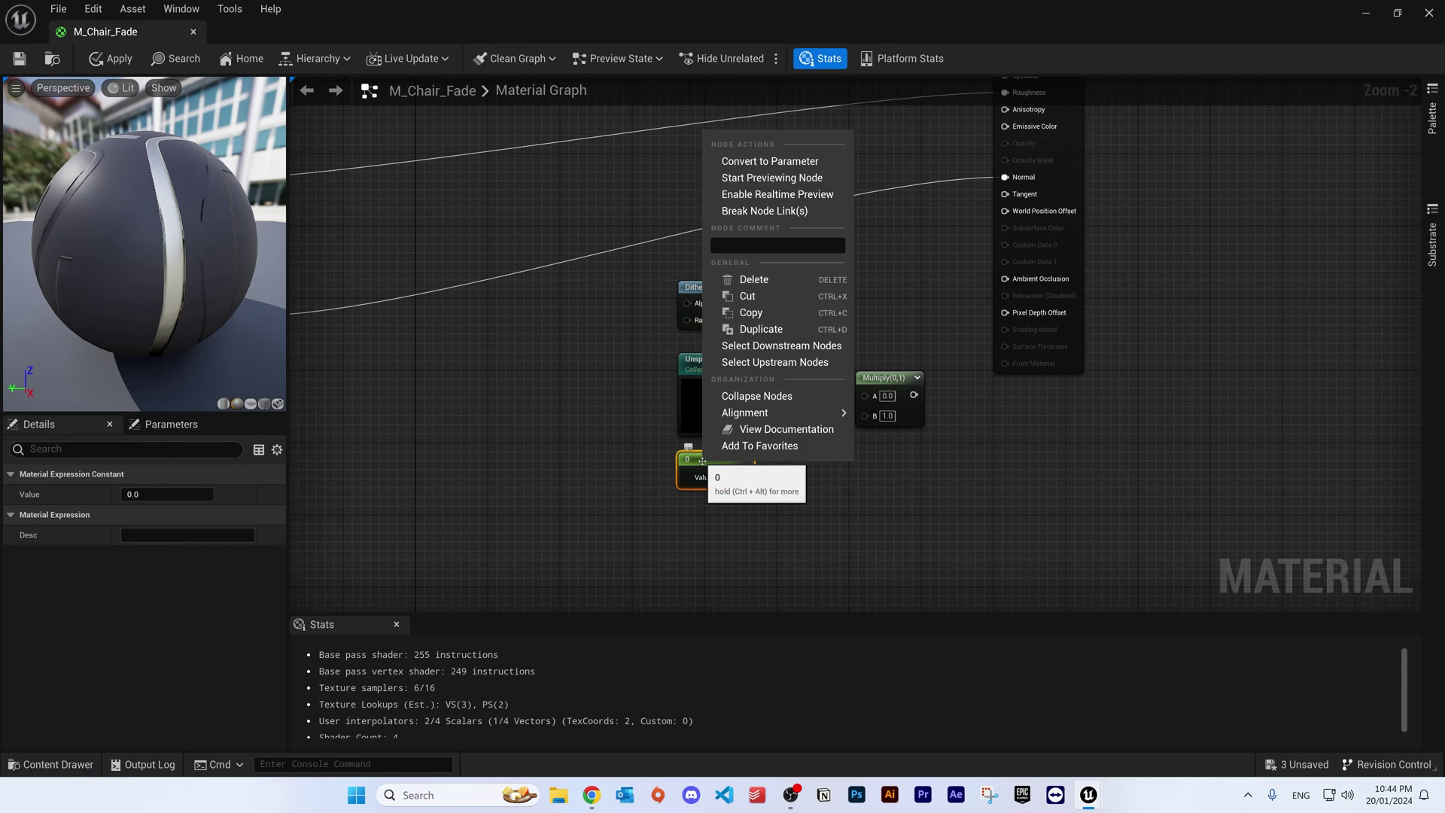
click(742, 162)
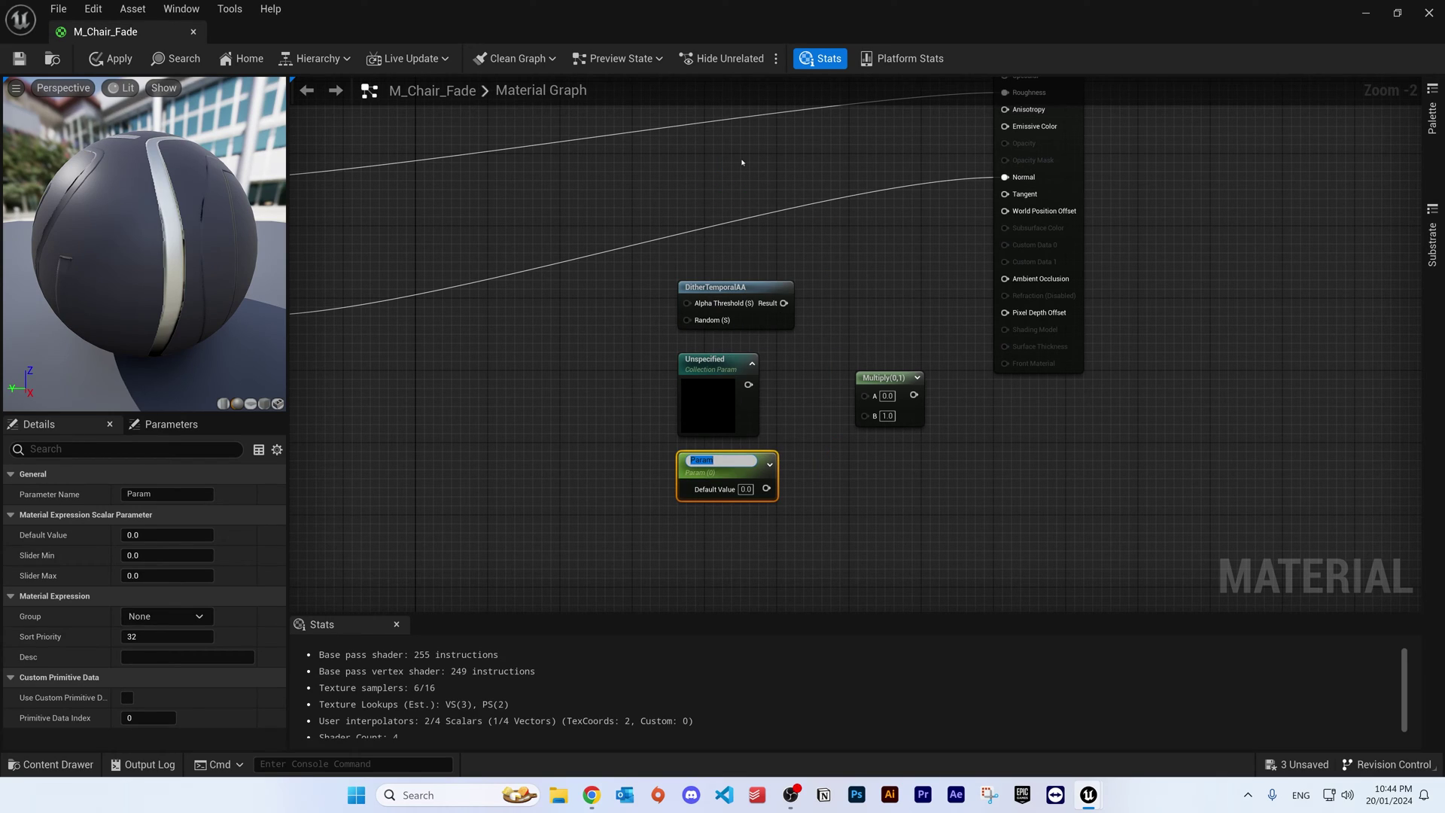
text(Opacity)
key(Return)
click(745, 485)
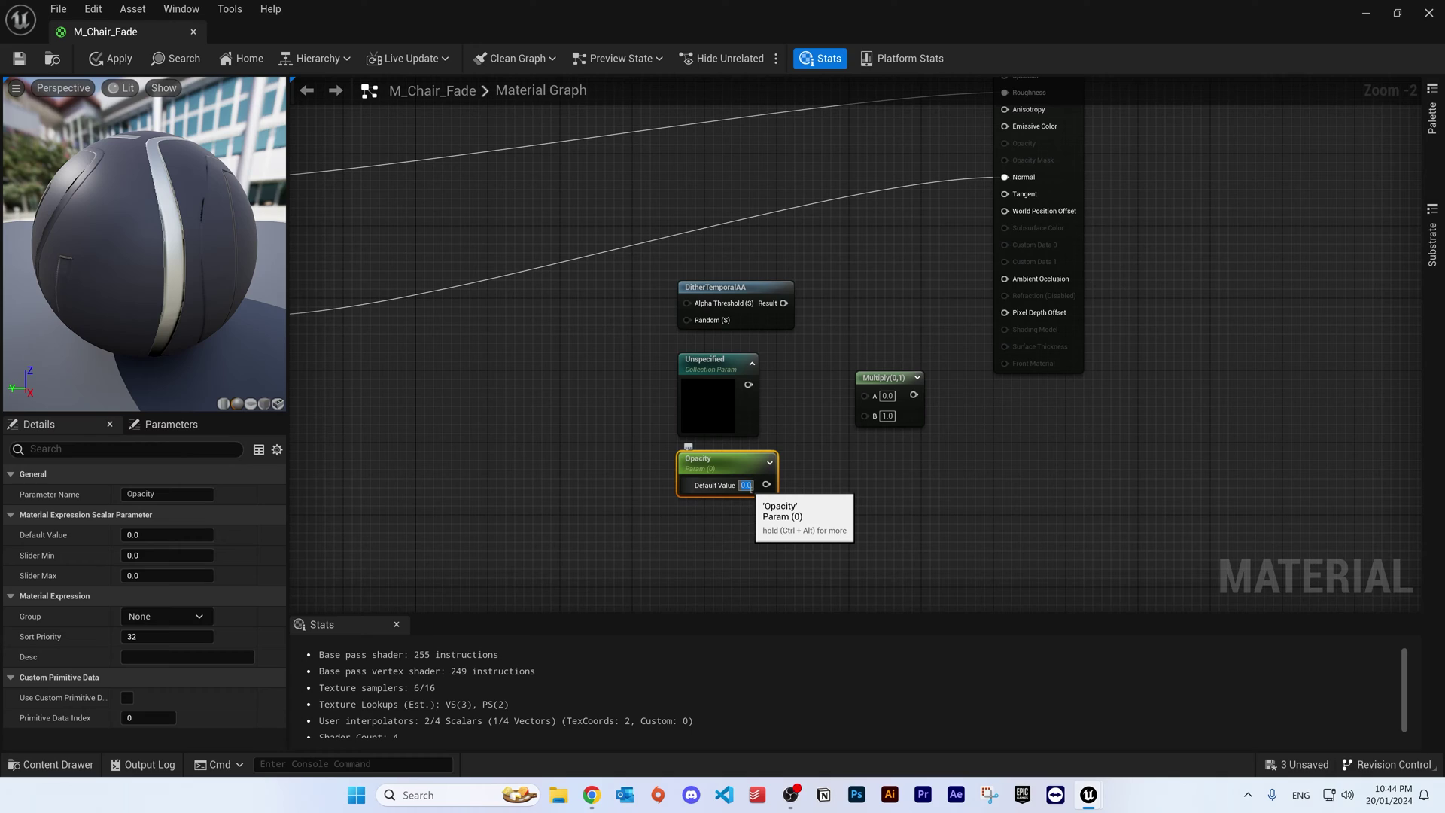
text(1)
key(Return)
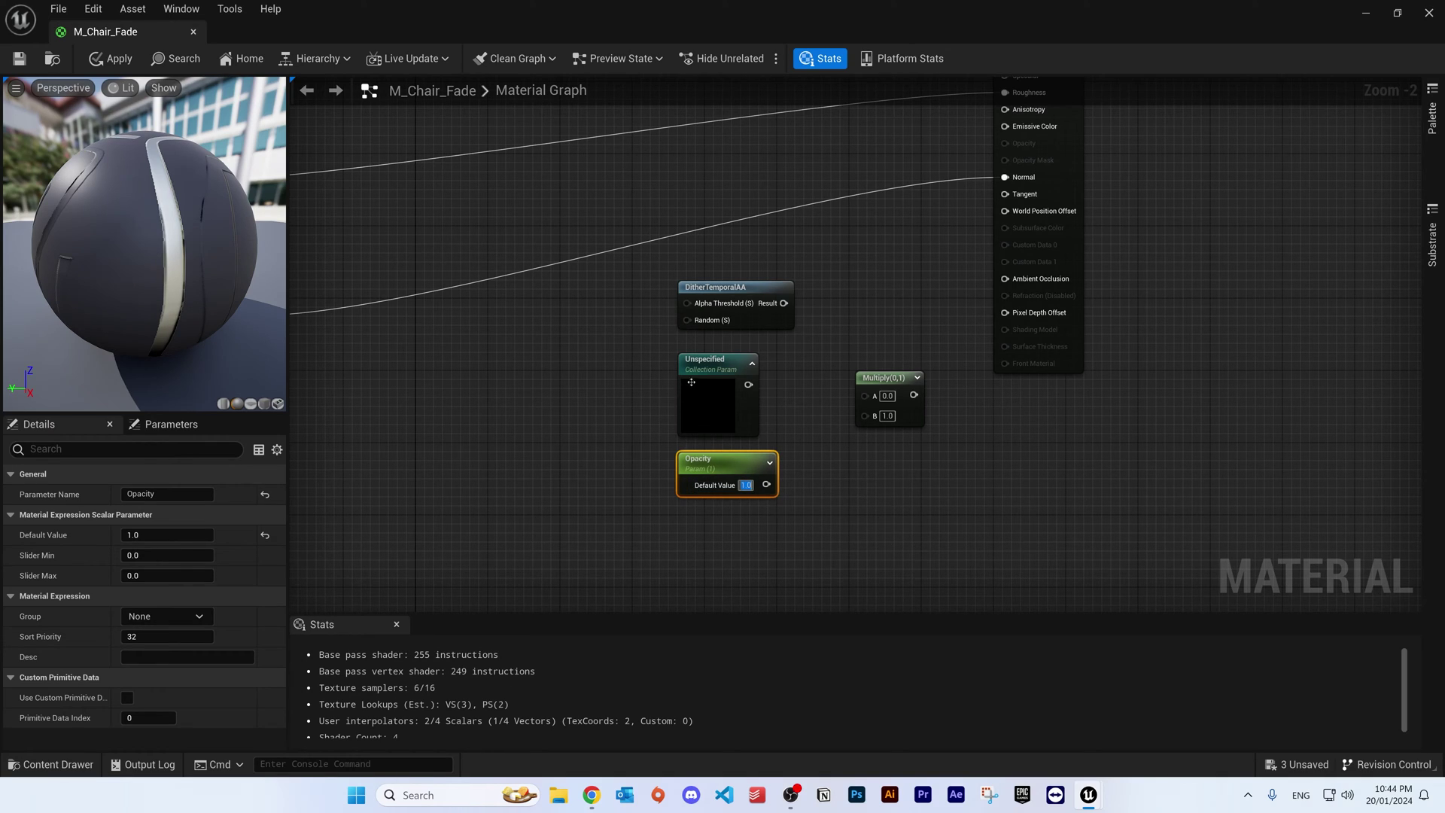
Assign the OpacityController collection to the collection parameter node and choose Opacity as its parameter name.
click(722, 359)
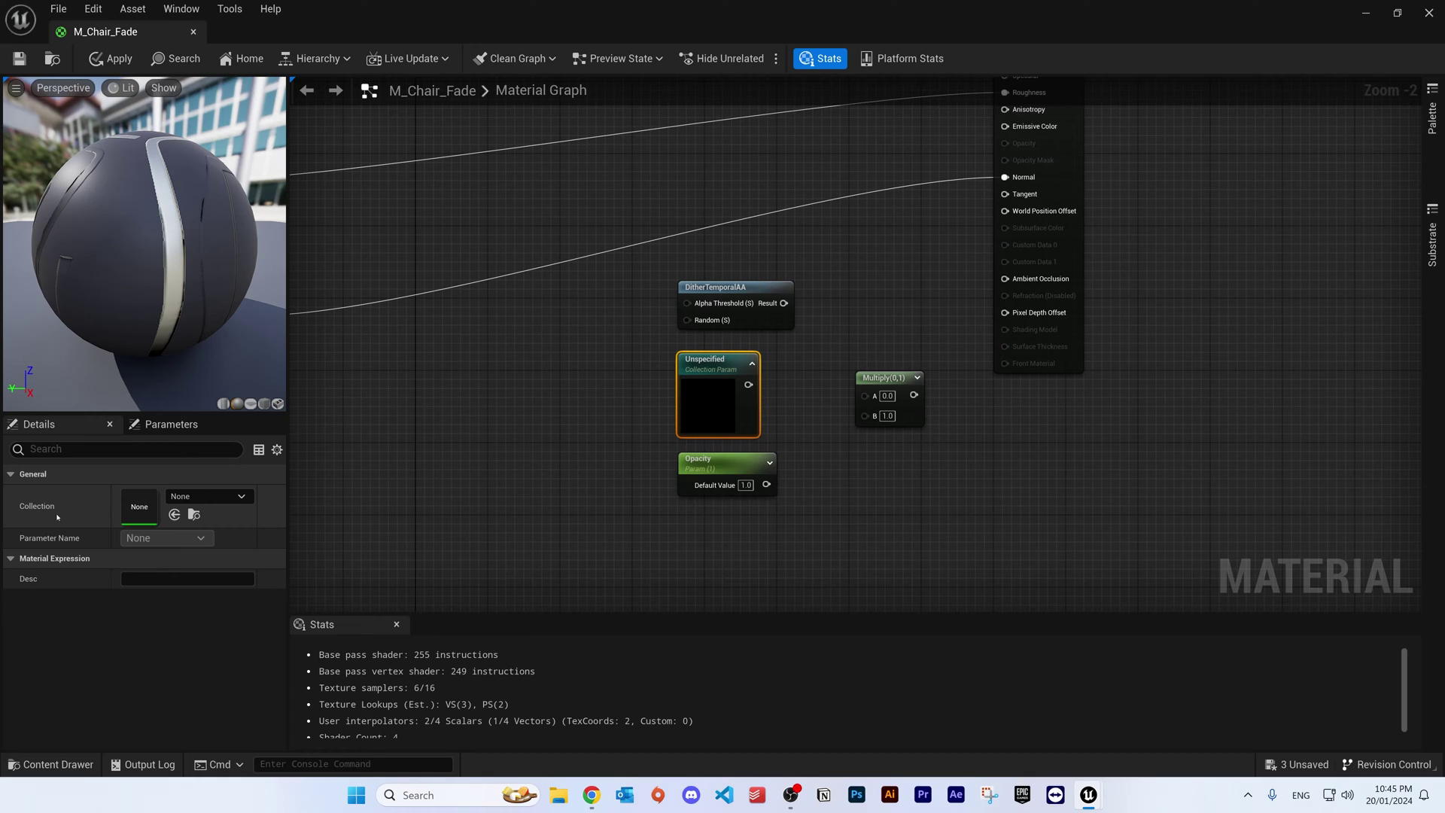
click(242, 496)
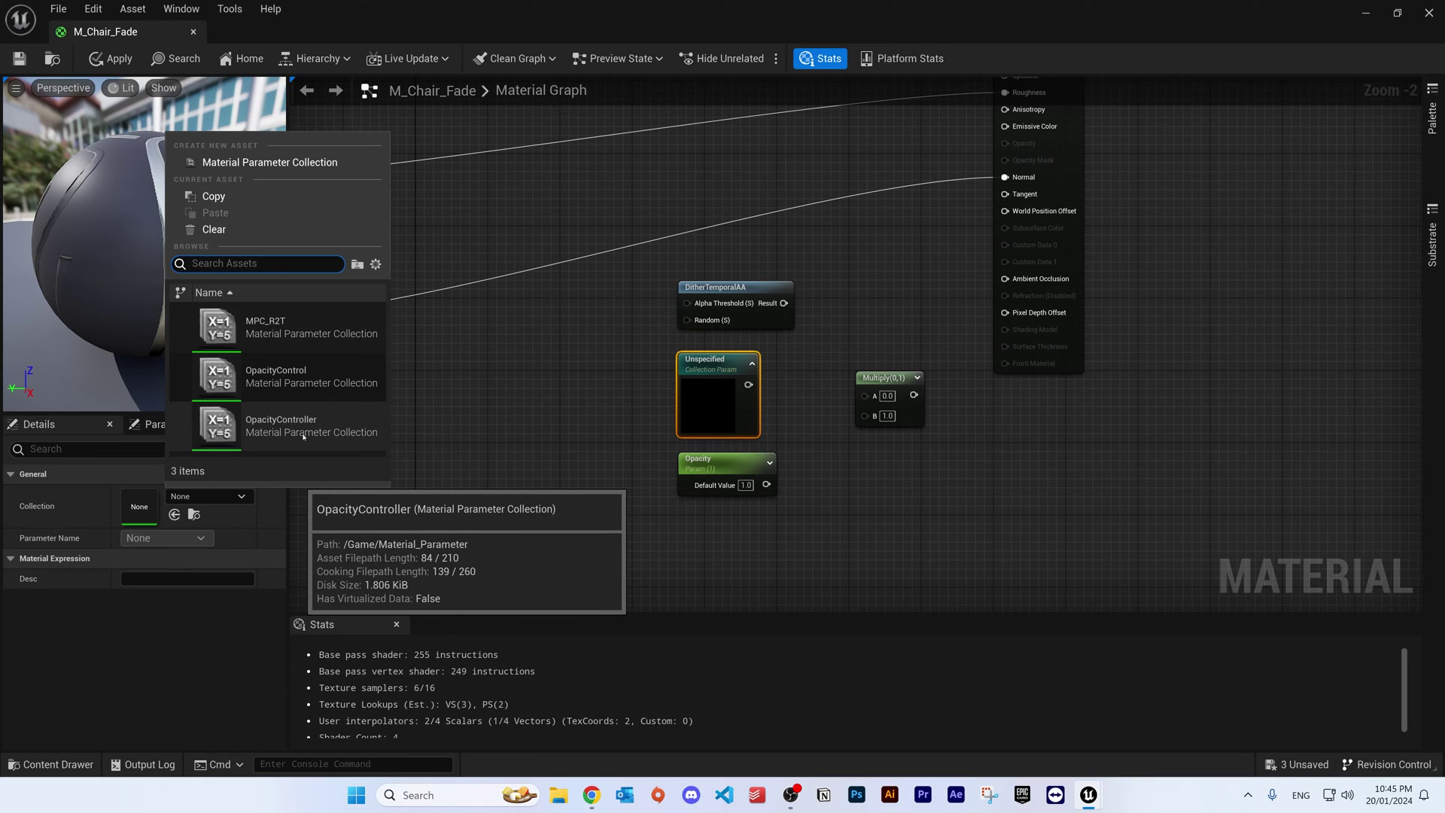
click(304, 436)
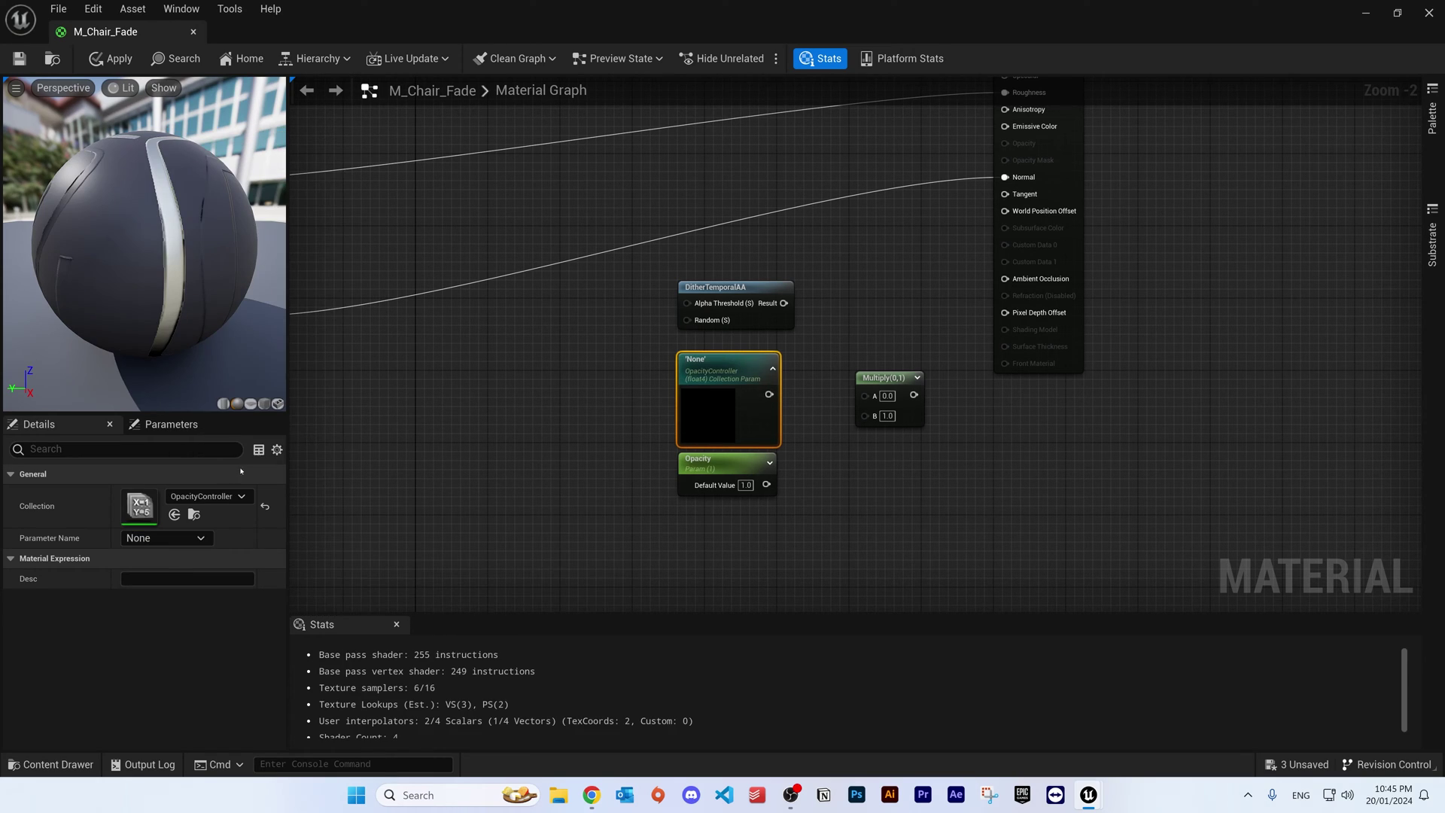
click(186, 540)
click(178, 553)
click(710, 547)
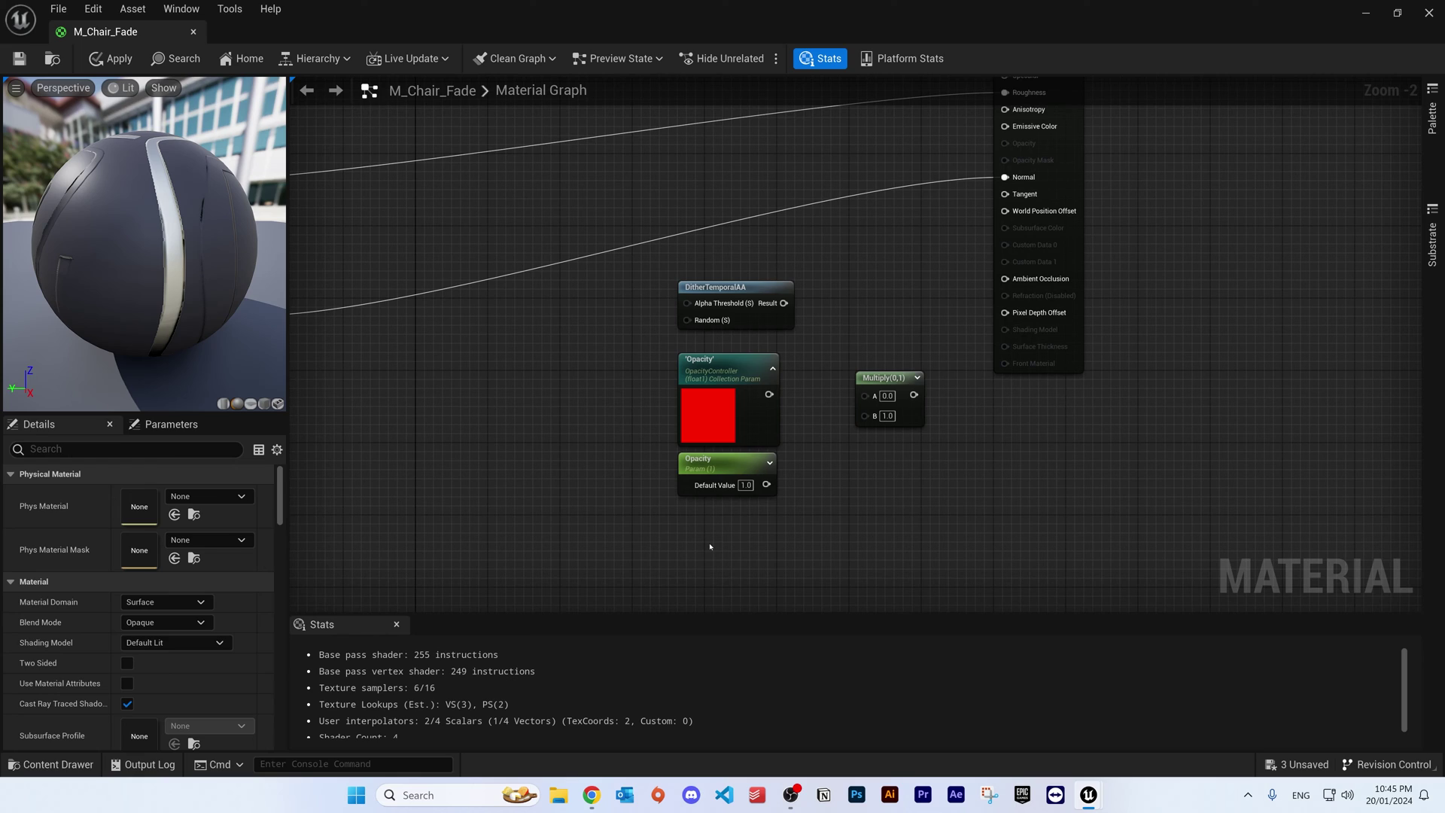
Wire the Opacity scalar through DitherTemporalAA's Alpha Threshold into Multiply's A input, and the OpacityController Opacity node into its B input.
drag(741, 461, 687, 304)
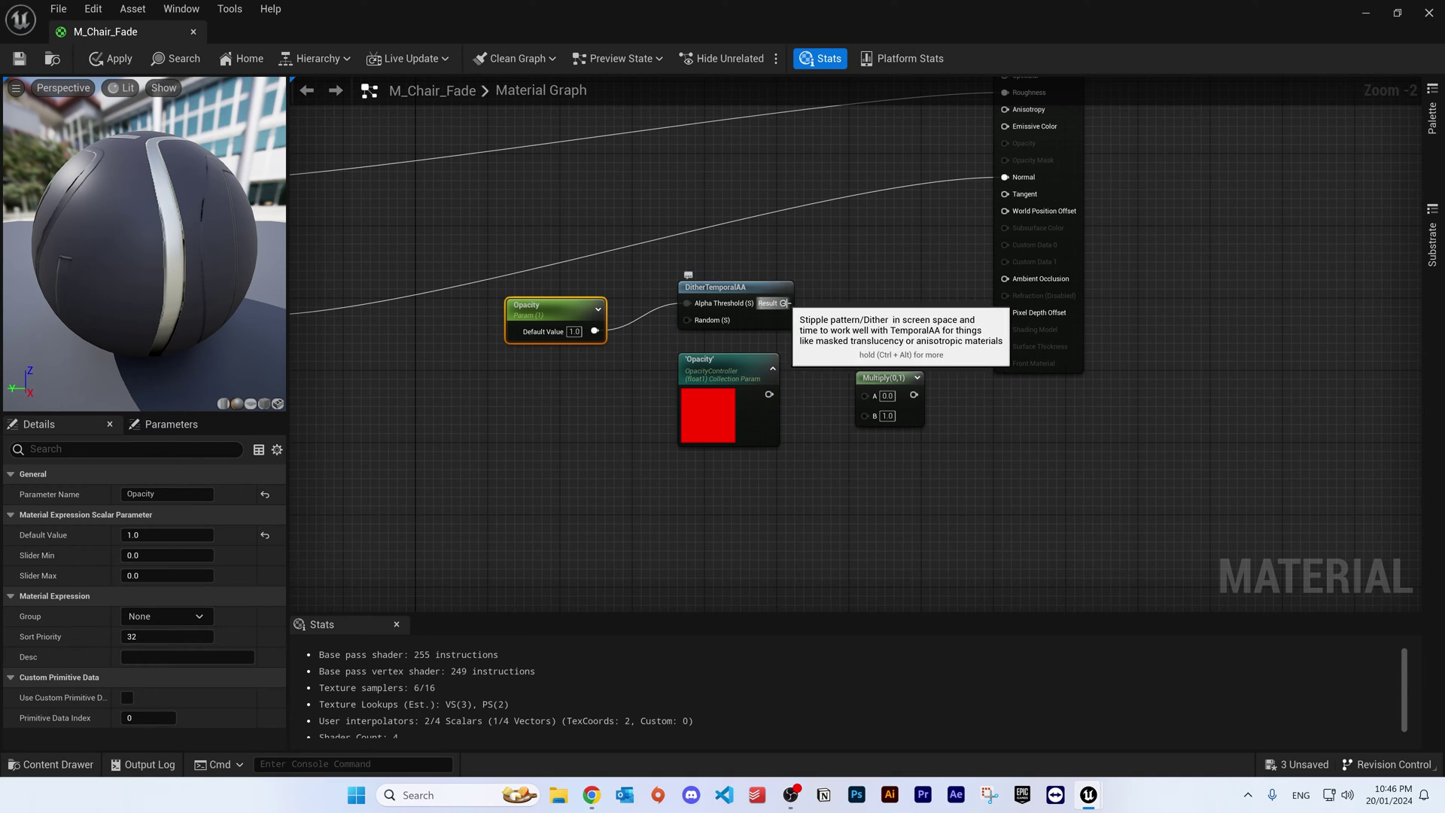
drag(783, 302, 865, 398)
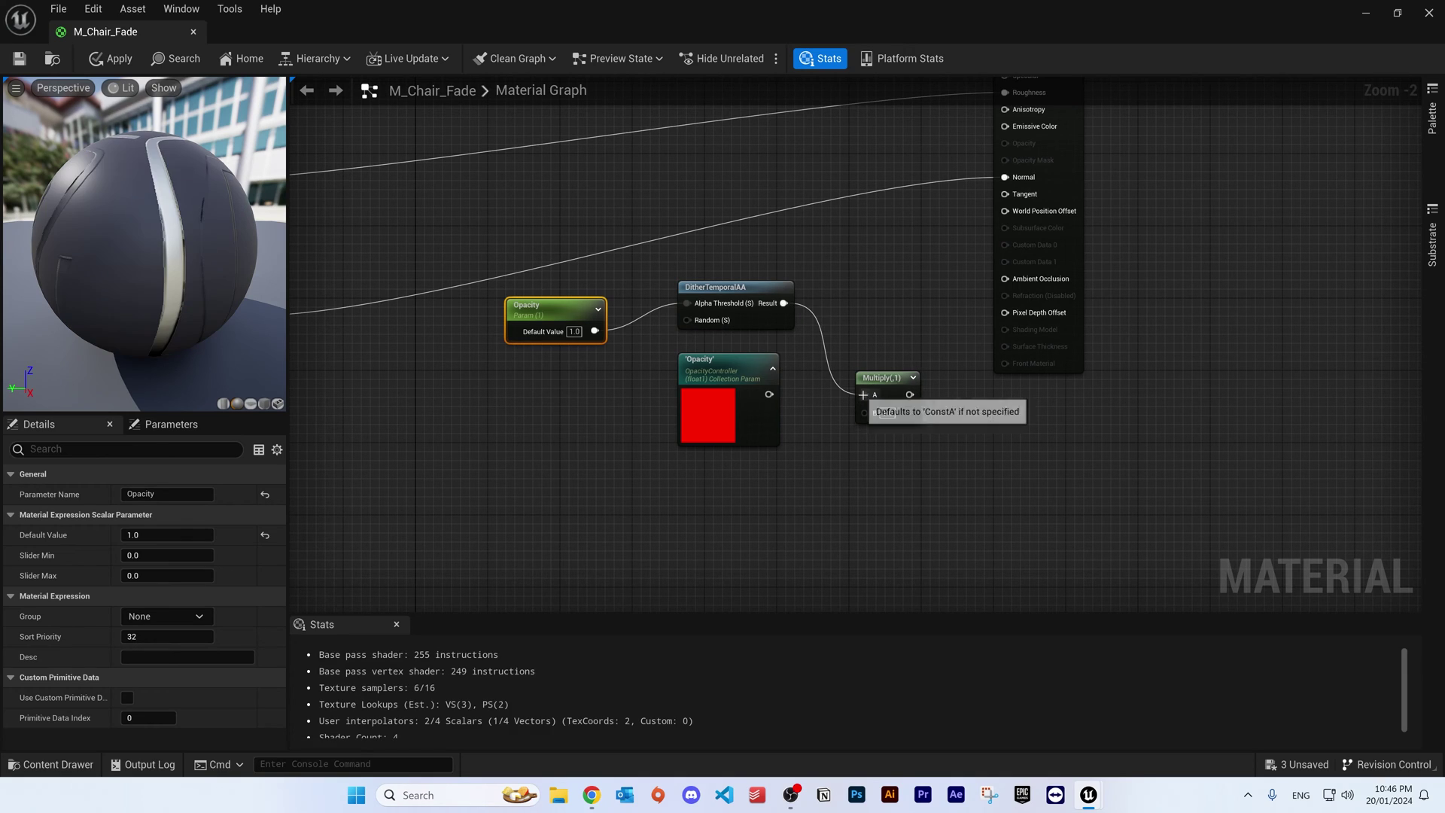
drag(728, 363, 736, 408)
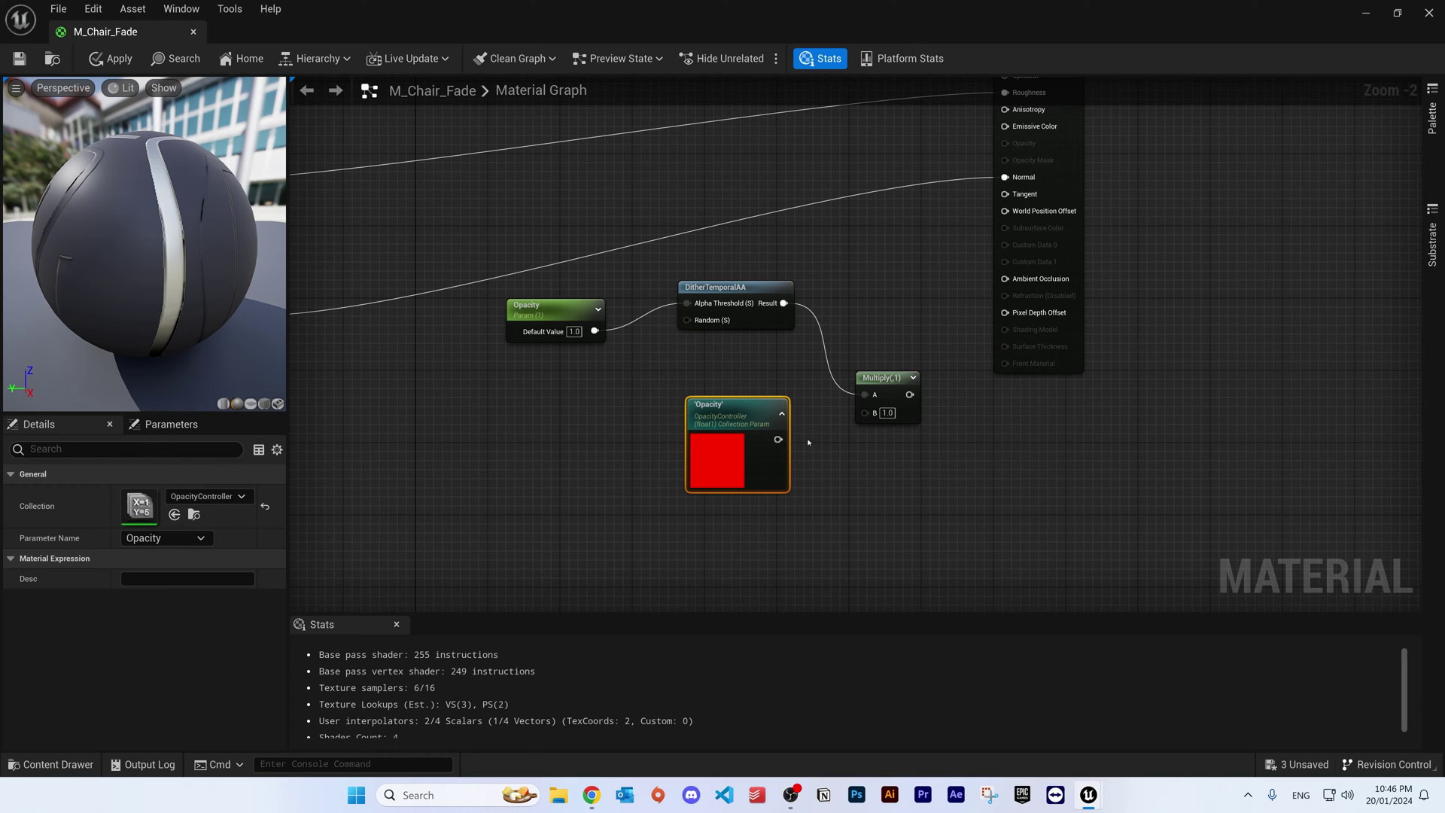
drag(779, 440, 865, 413)
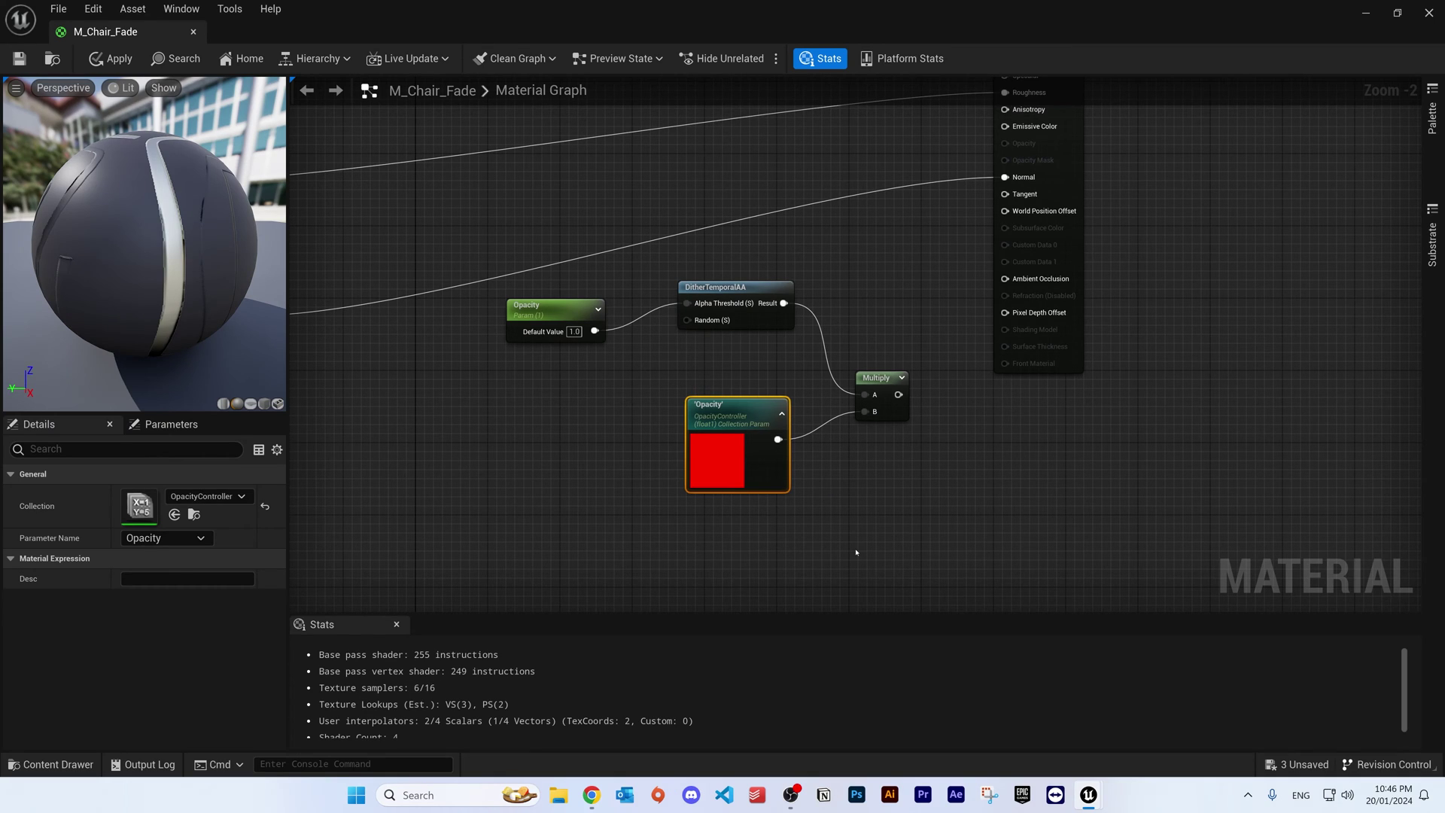
Connect the Multiply node's output to the Opacity Mask input of the M_Chair_Fade output node.
key(Home)
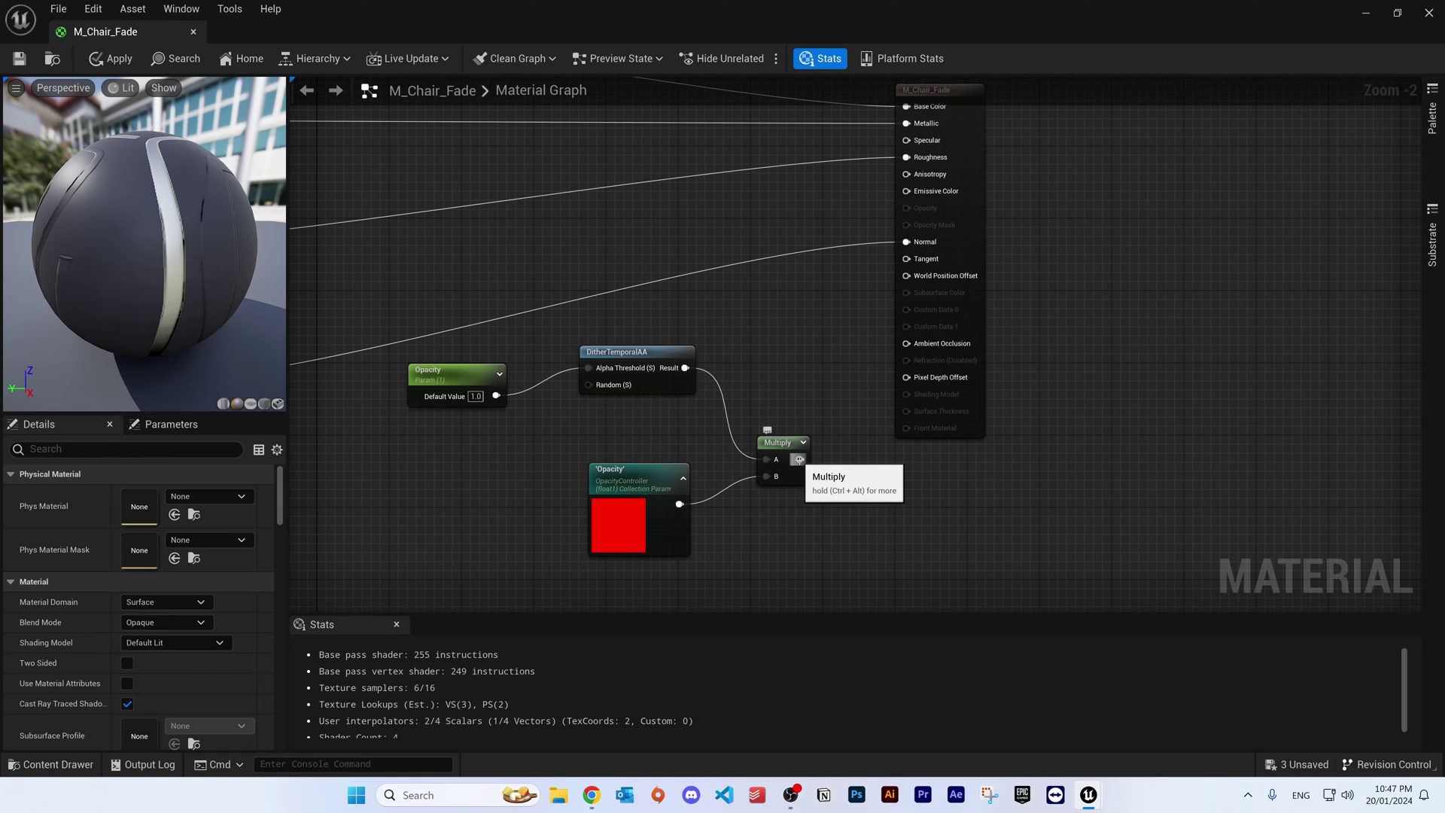
drag(799, 459, 920, 225)
right_drag(1126, 190, 1081, 216)
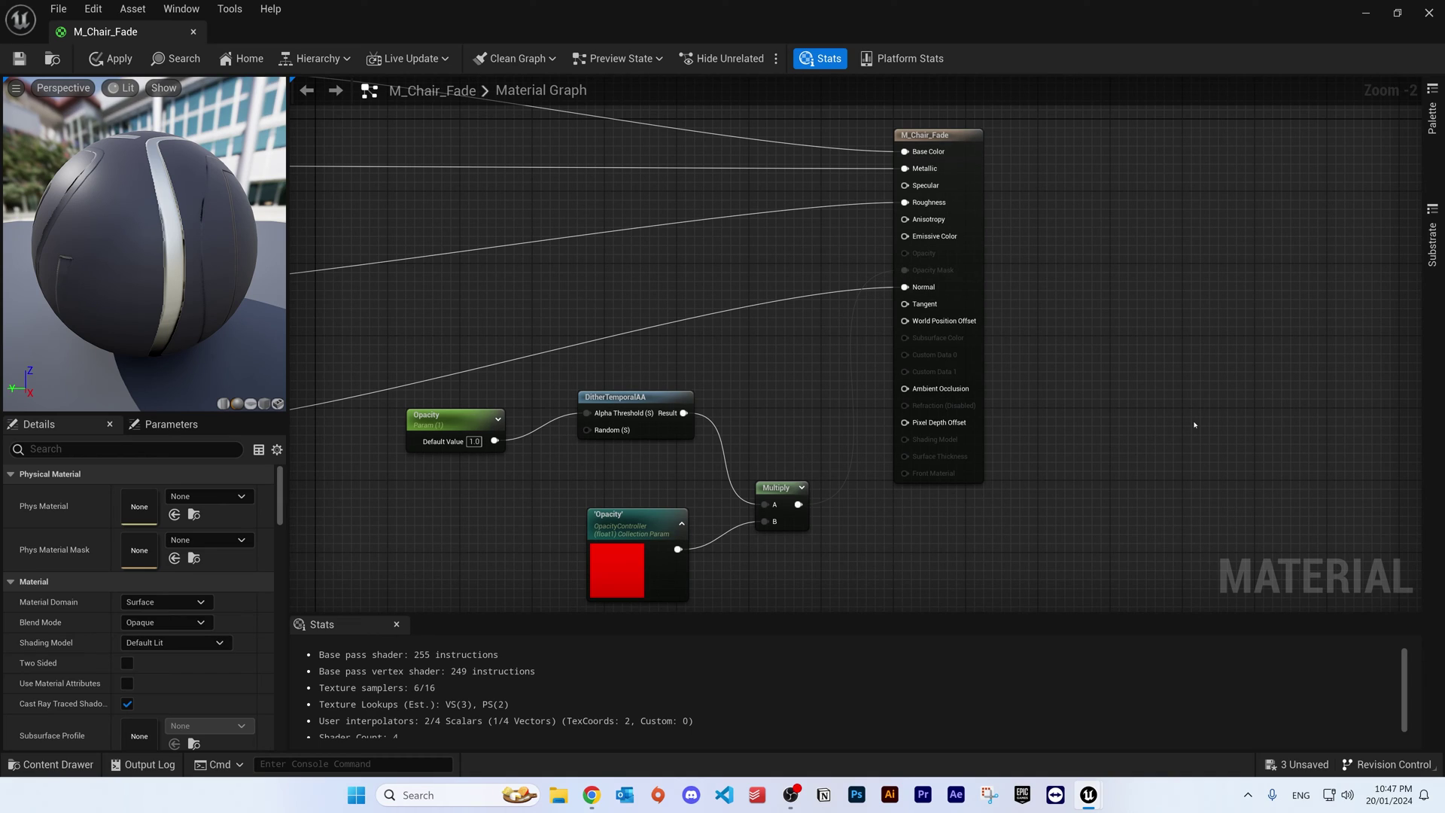
Set the Blend Mode of the M_Chair_Fade material to Masked.
click(962, 135)
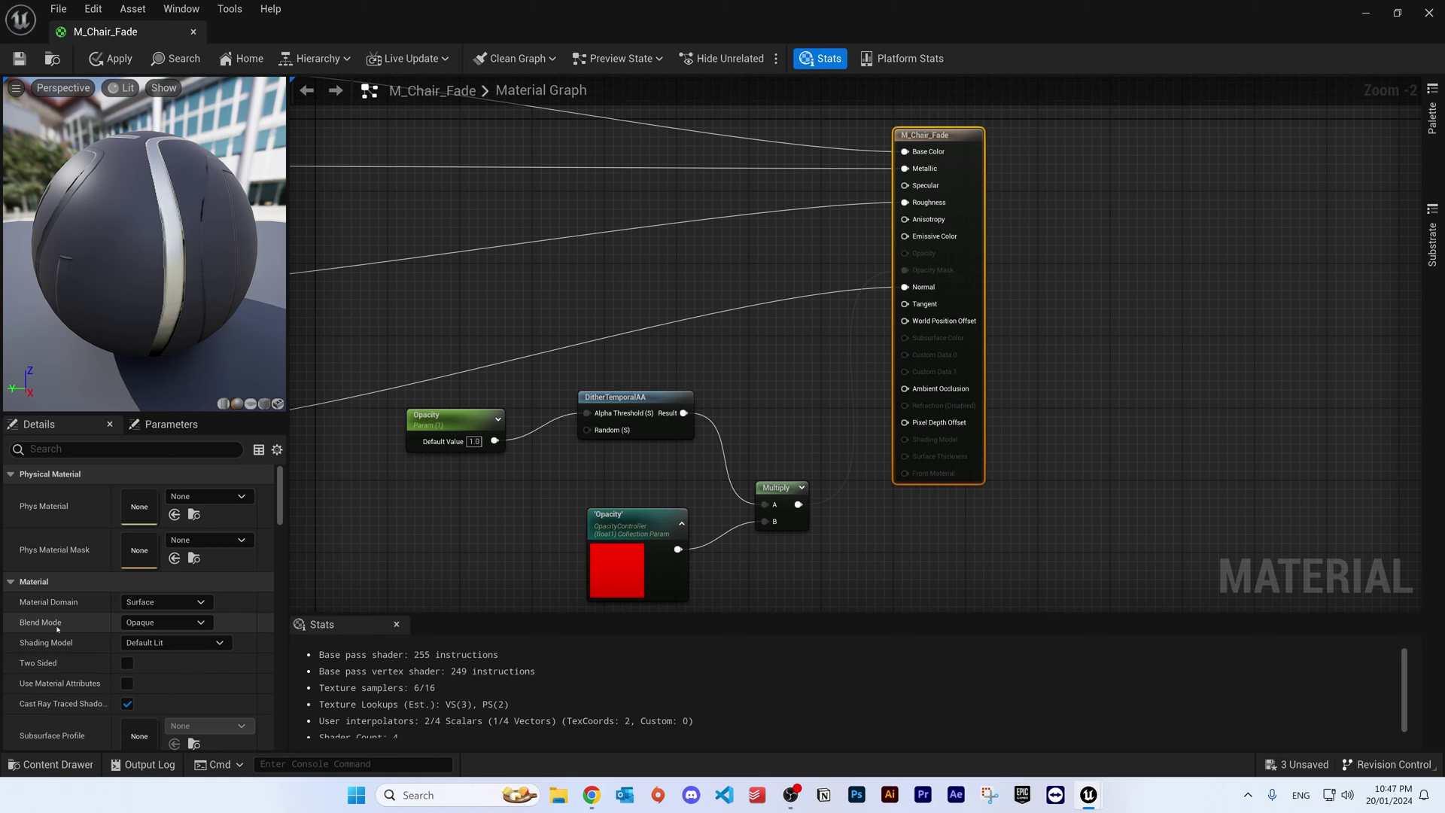
click(202, 623)
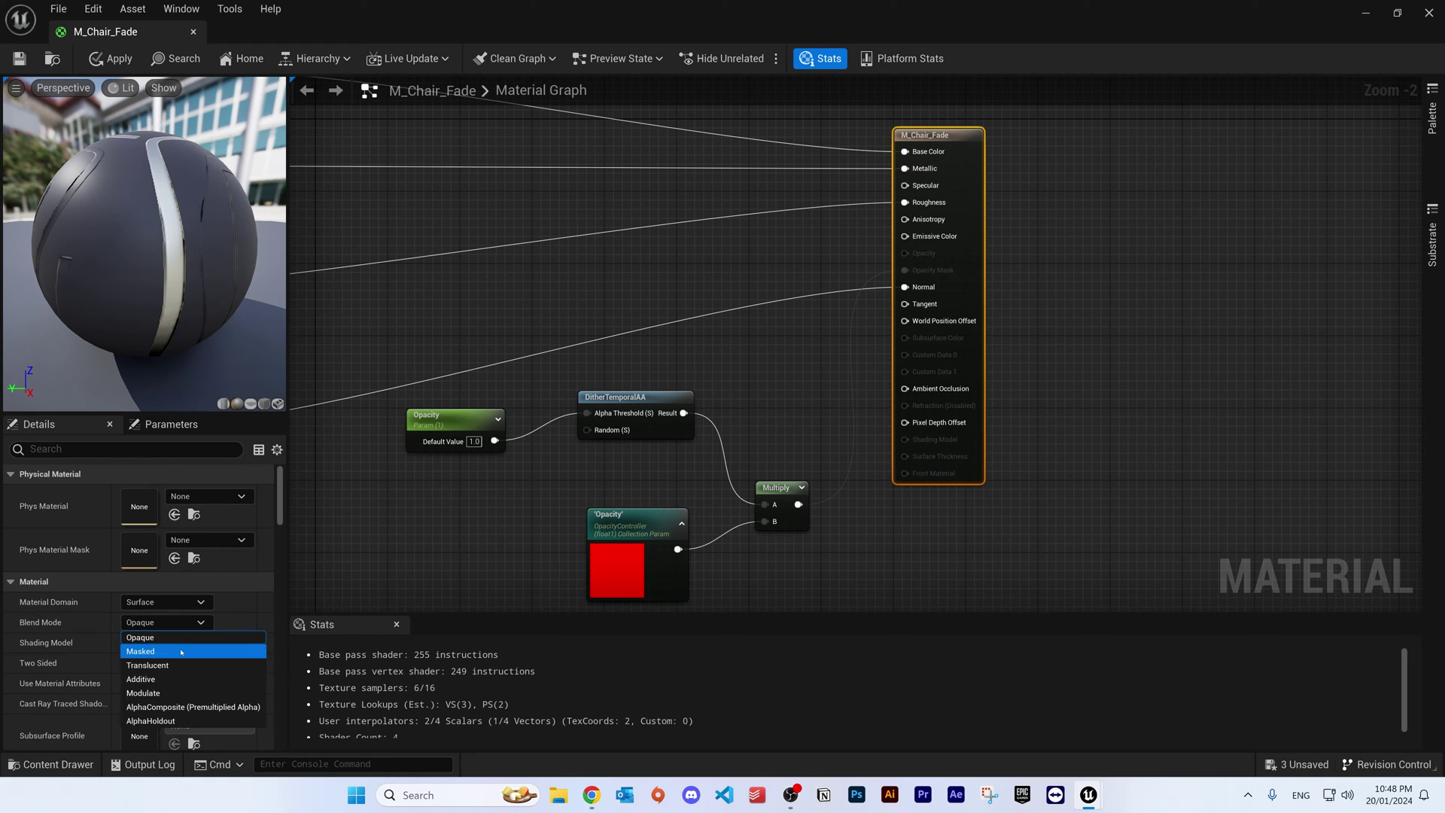
click(182, 653)
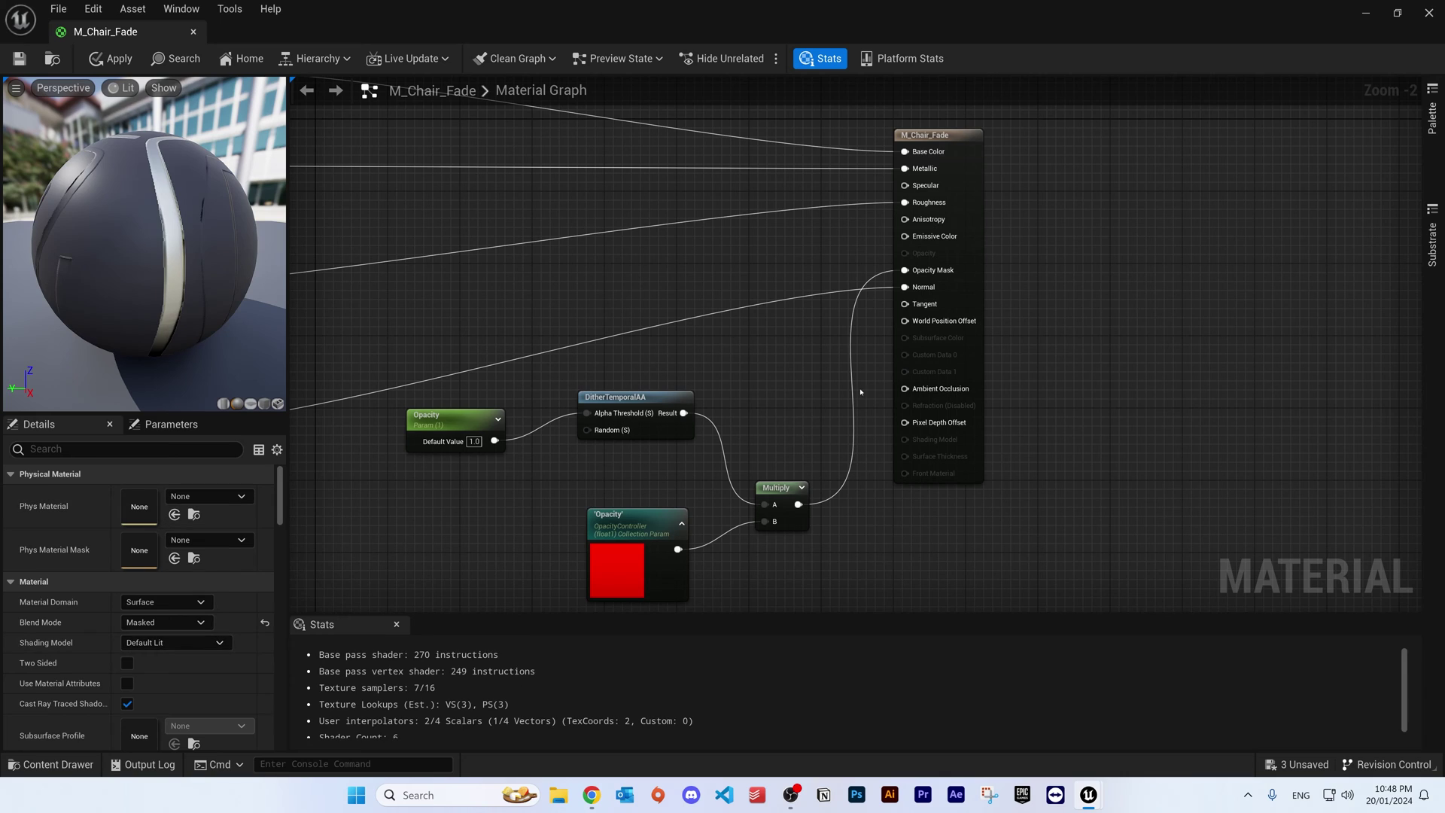
Save and close the material, and assign M_Chair_Fade to the Element 0 material slot of SM_Chair.
scroll(738, 320, down, 3)
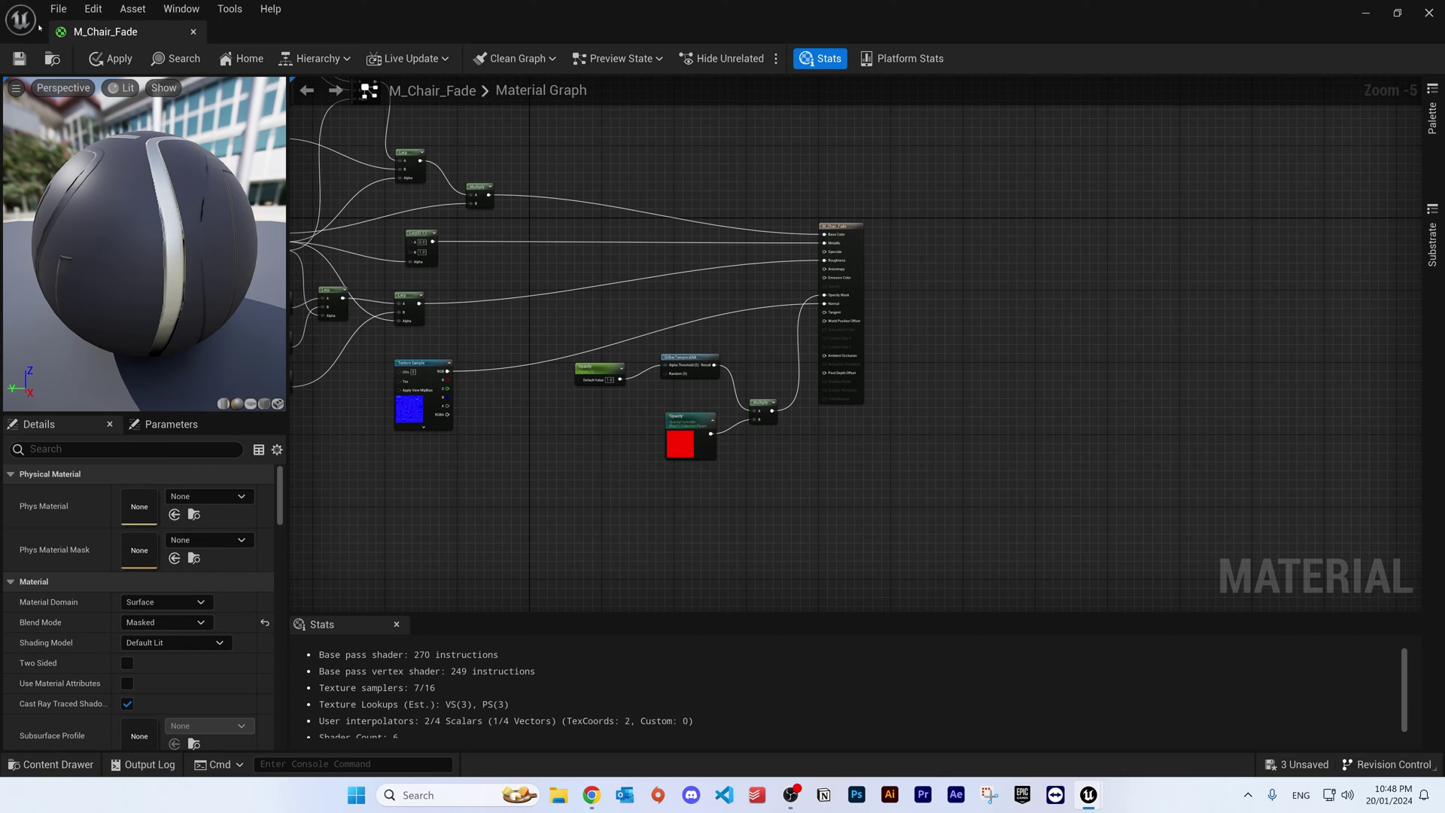
click(19, 58)
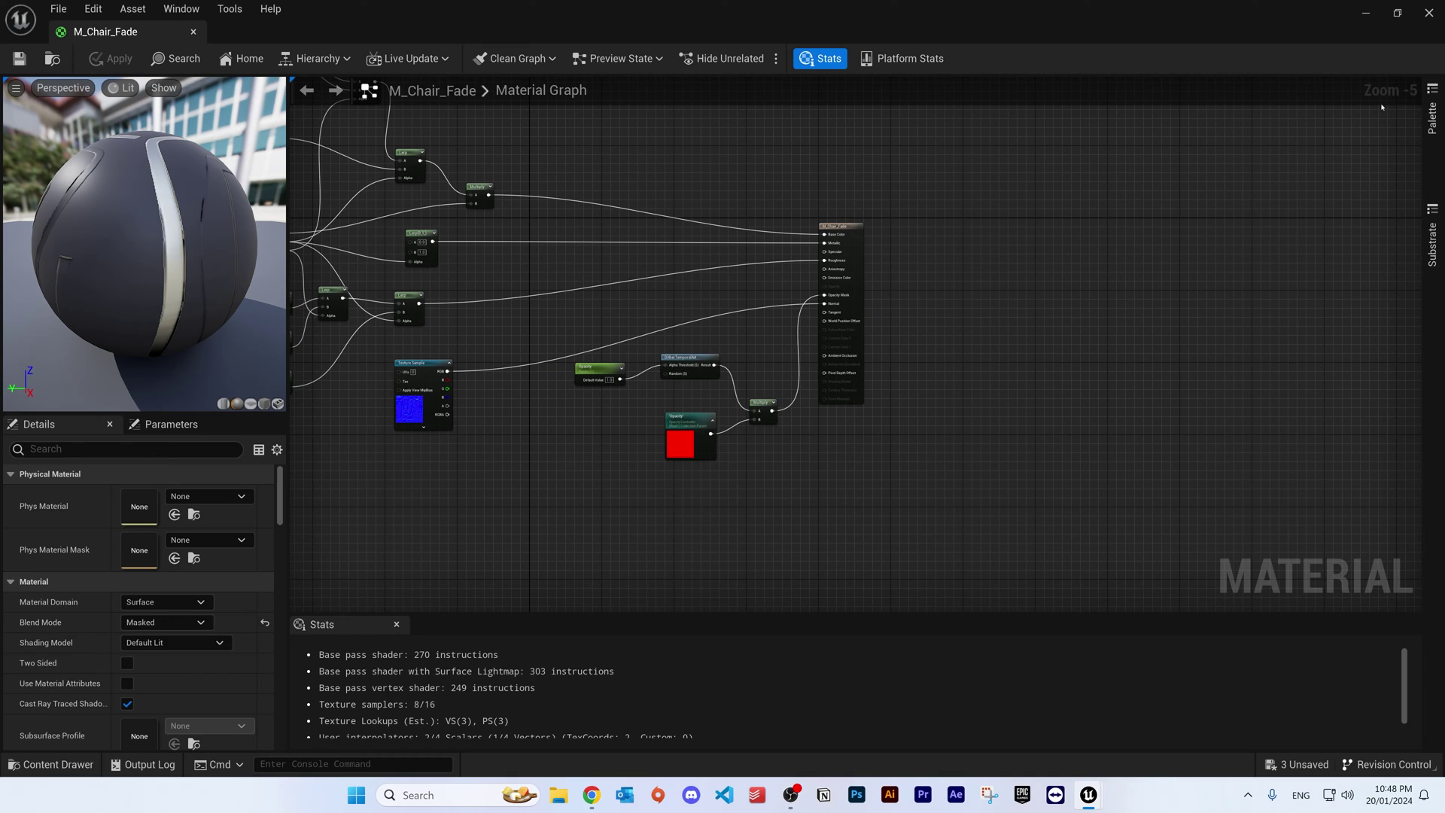
click(1428, 13)
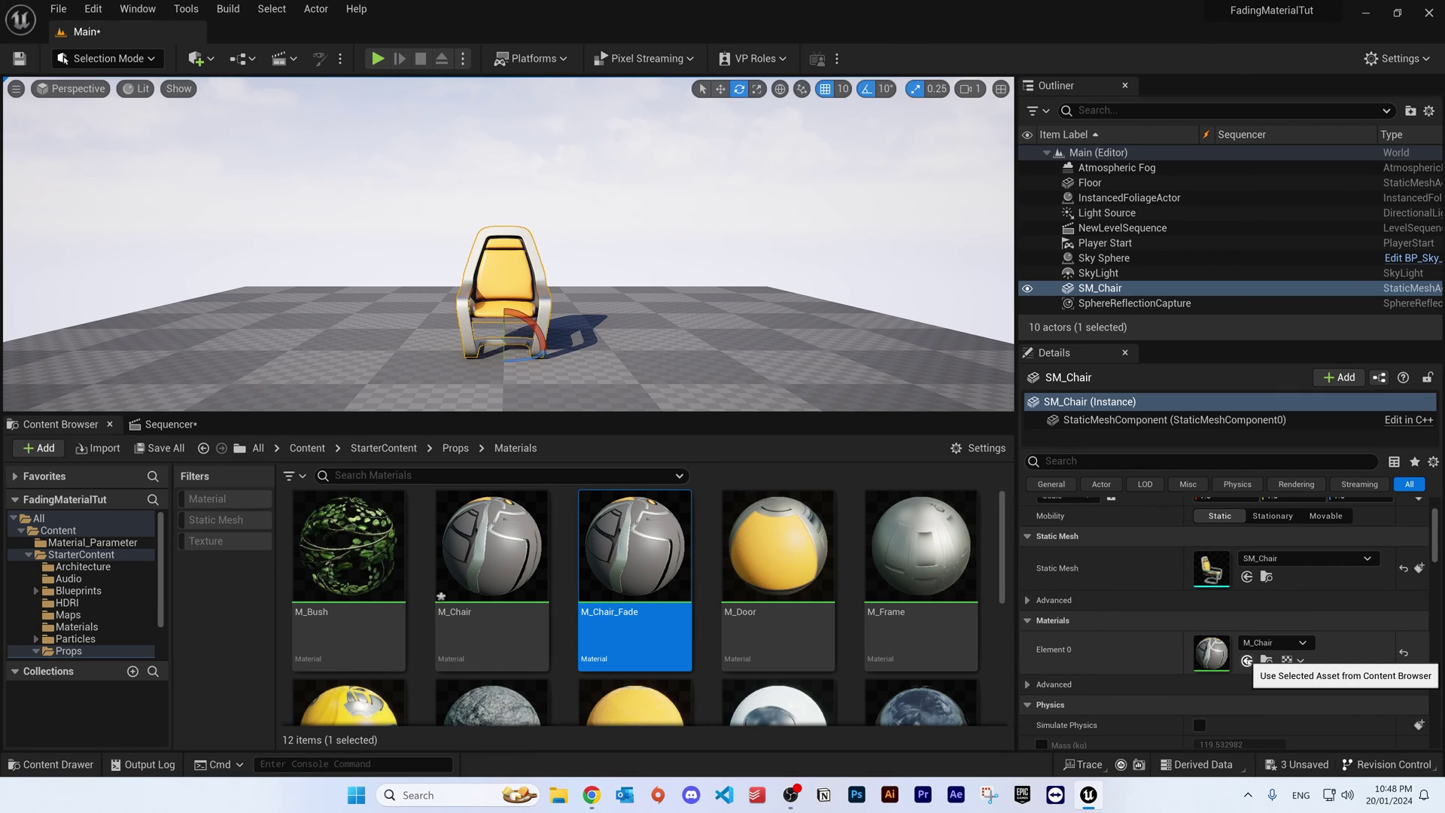
click(1248, 661)
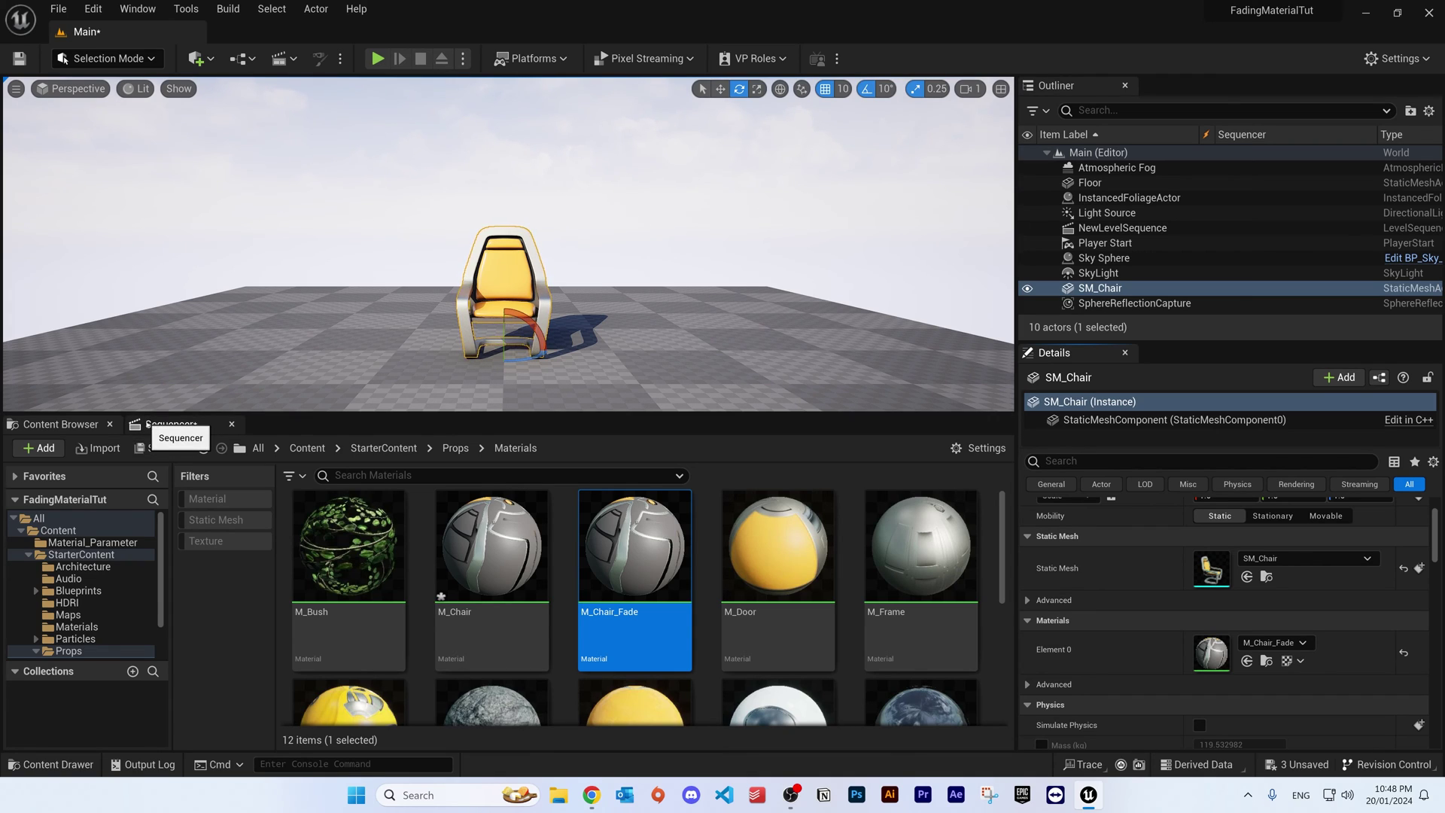
Add a Material Parameter Collection track for OpacityController to the level sequence.
click(169, 424)
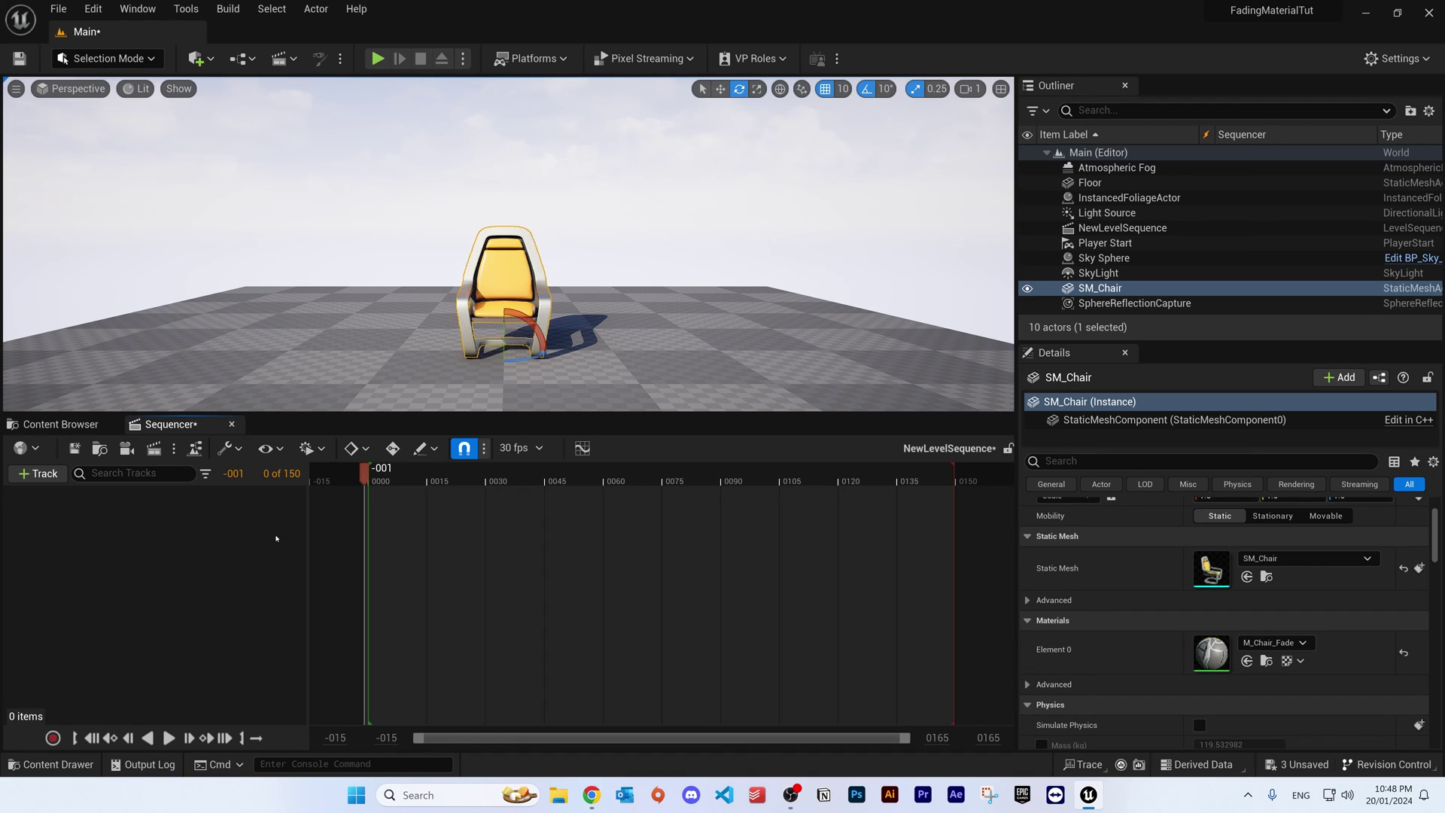
click(28, 477)
mouse_move(88, 502)
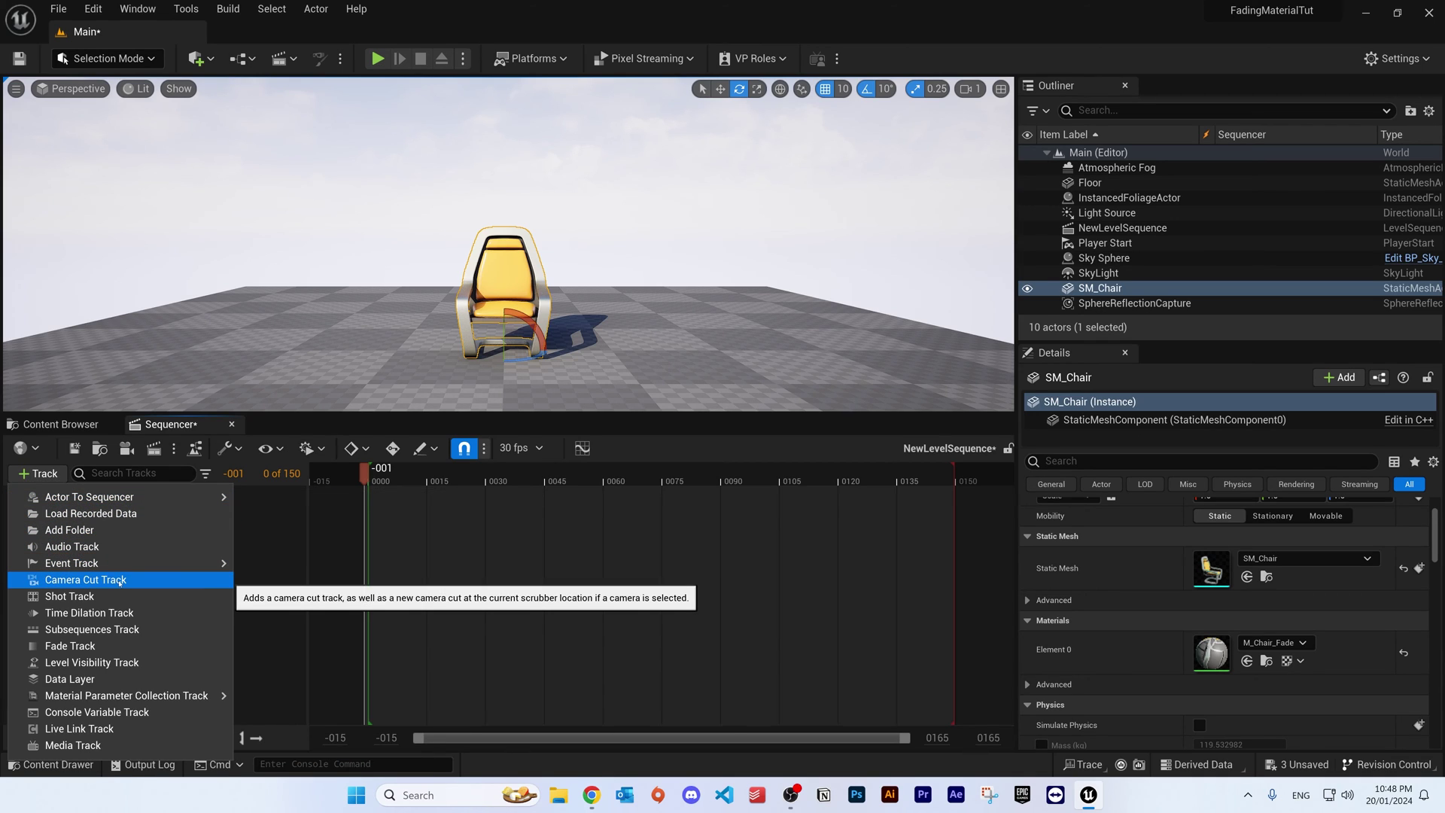
mouse_move(145, 697)
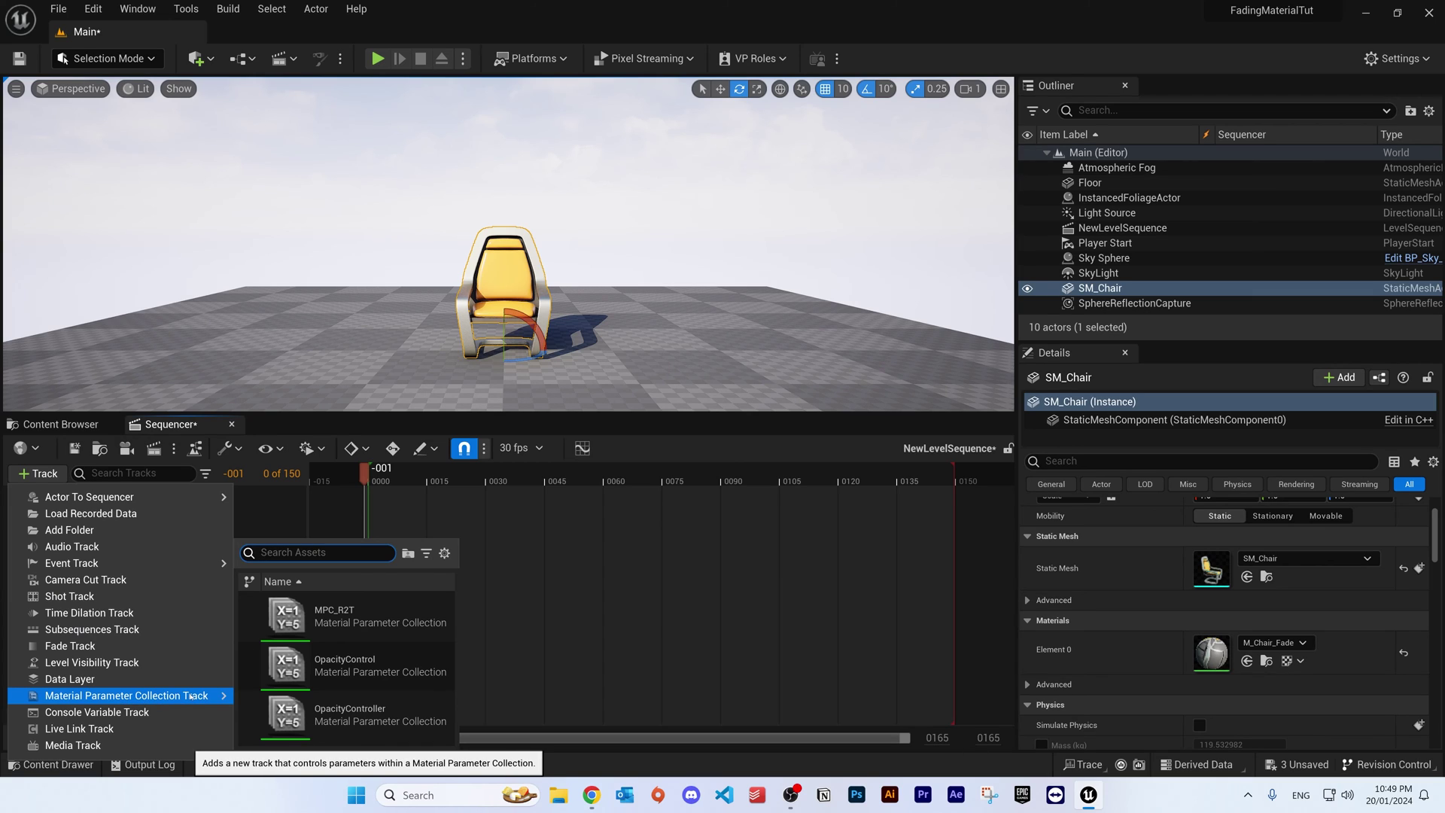
click(352, 724)
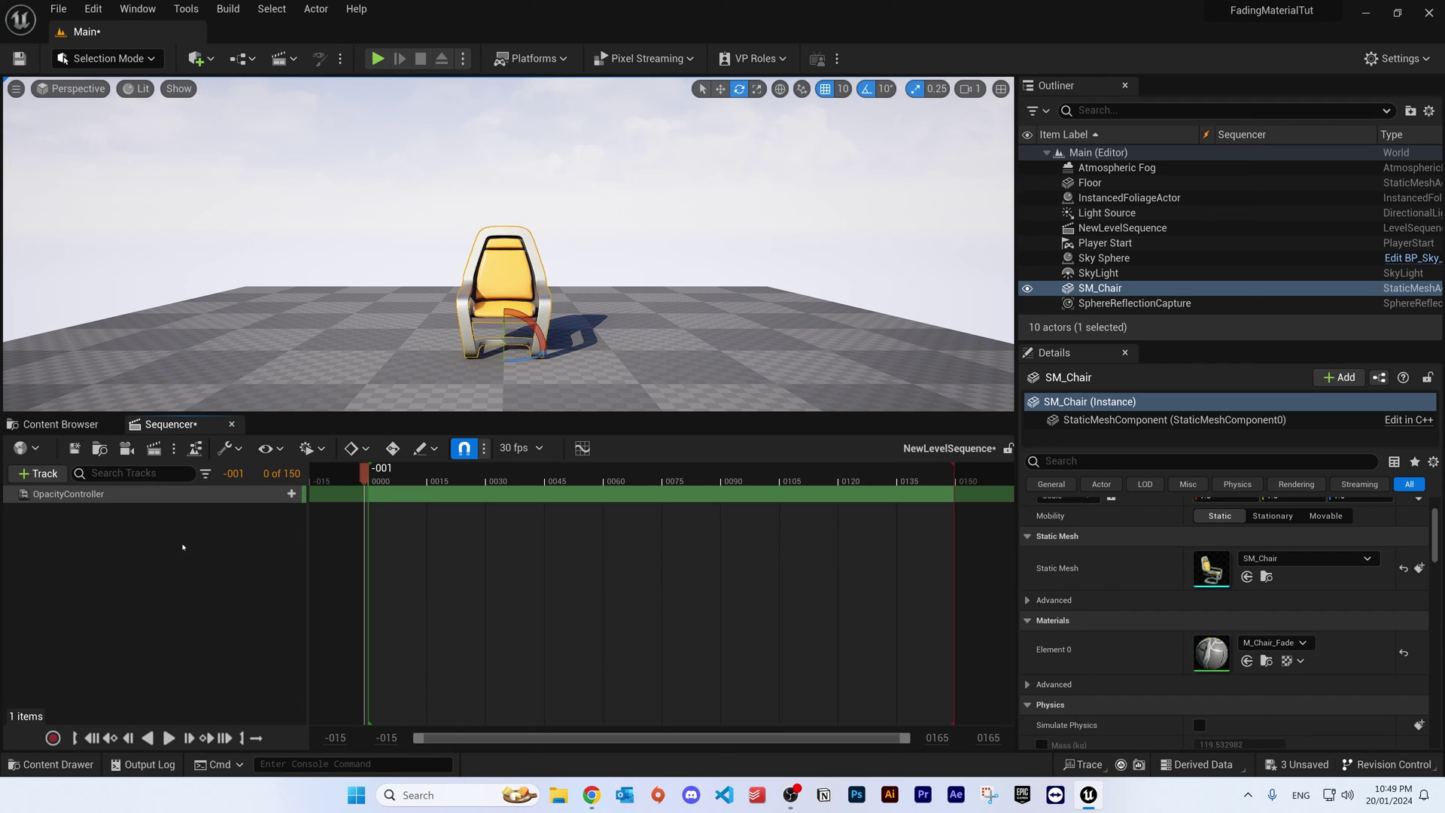
Add the Opacity scalar parameter to the OpacityController track and expand the track.
click(295, 494)
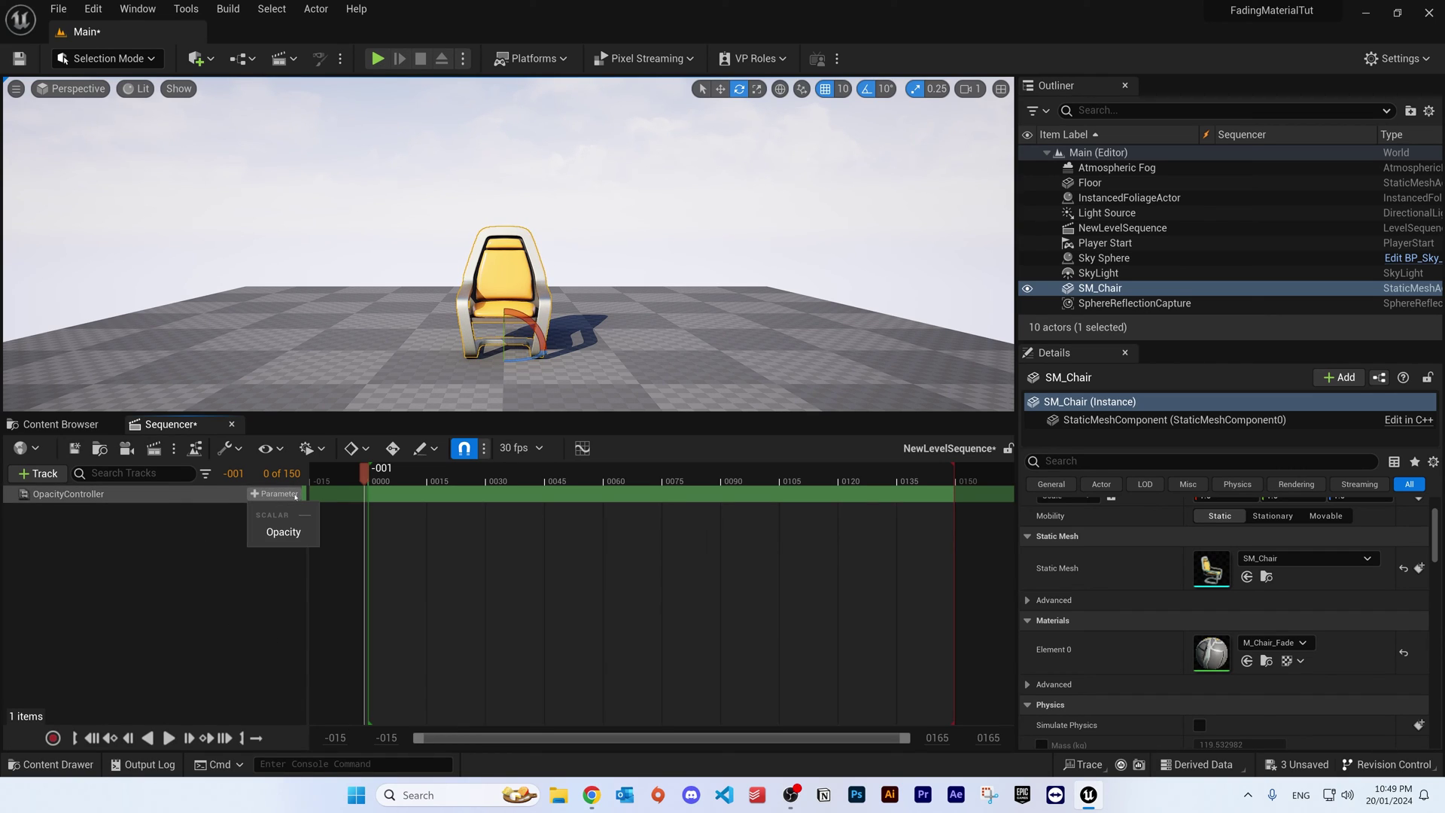
click(286, 533)
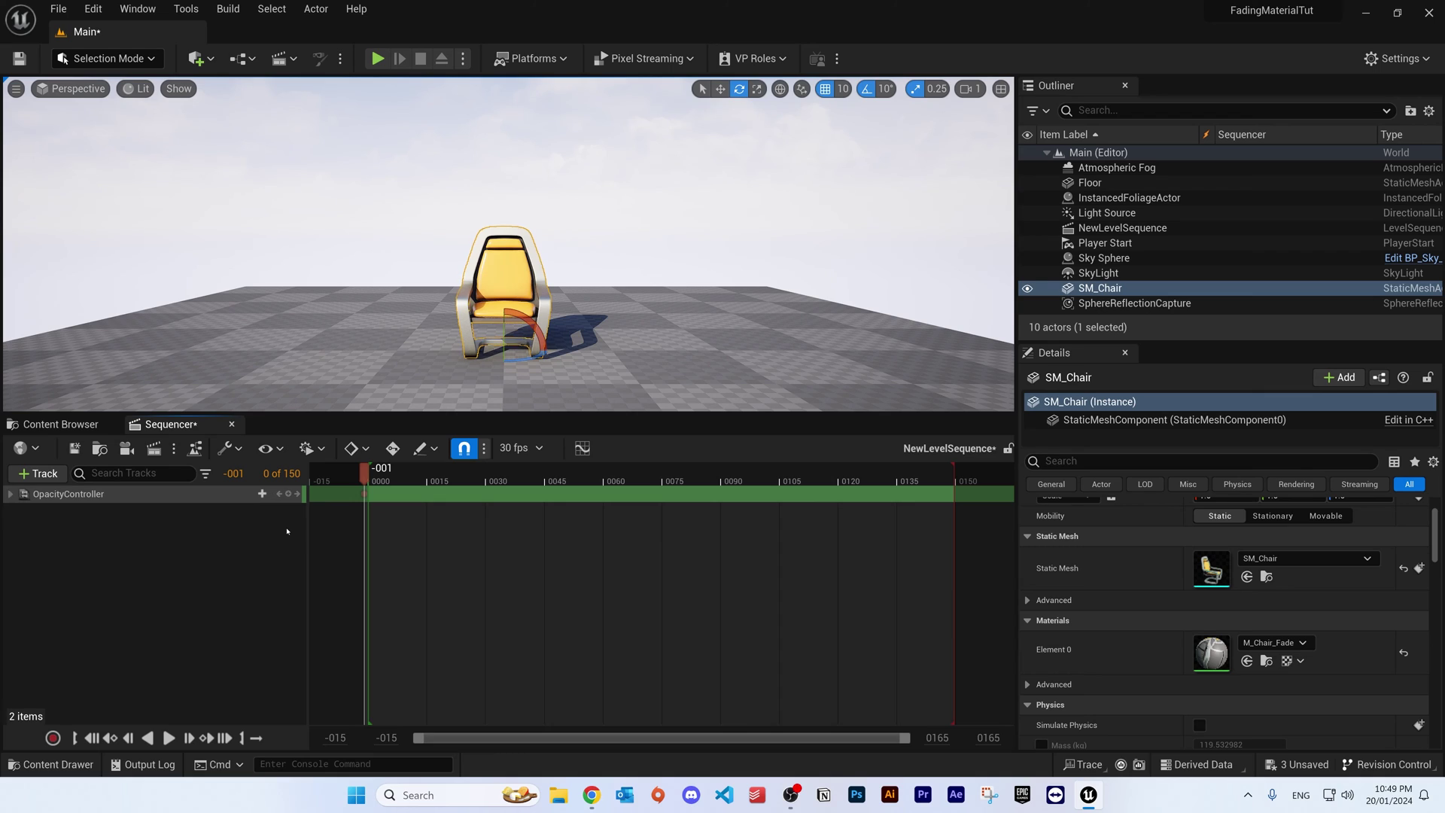
click(10, 495)
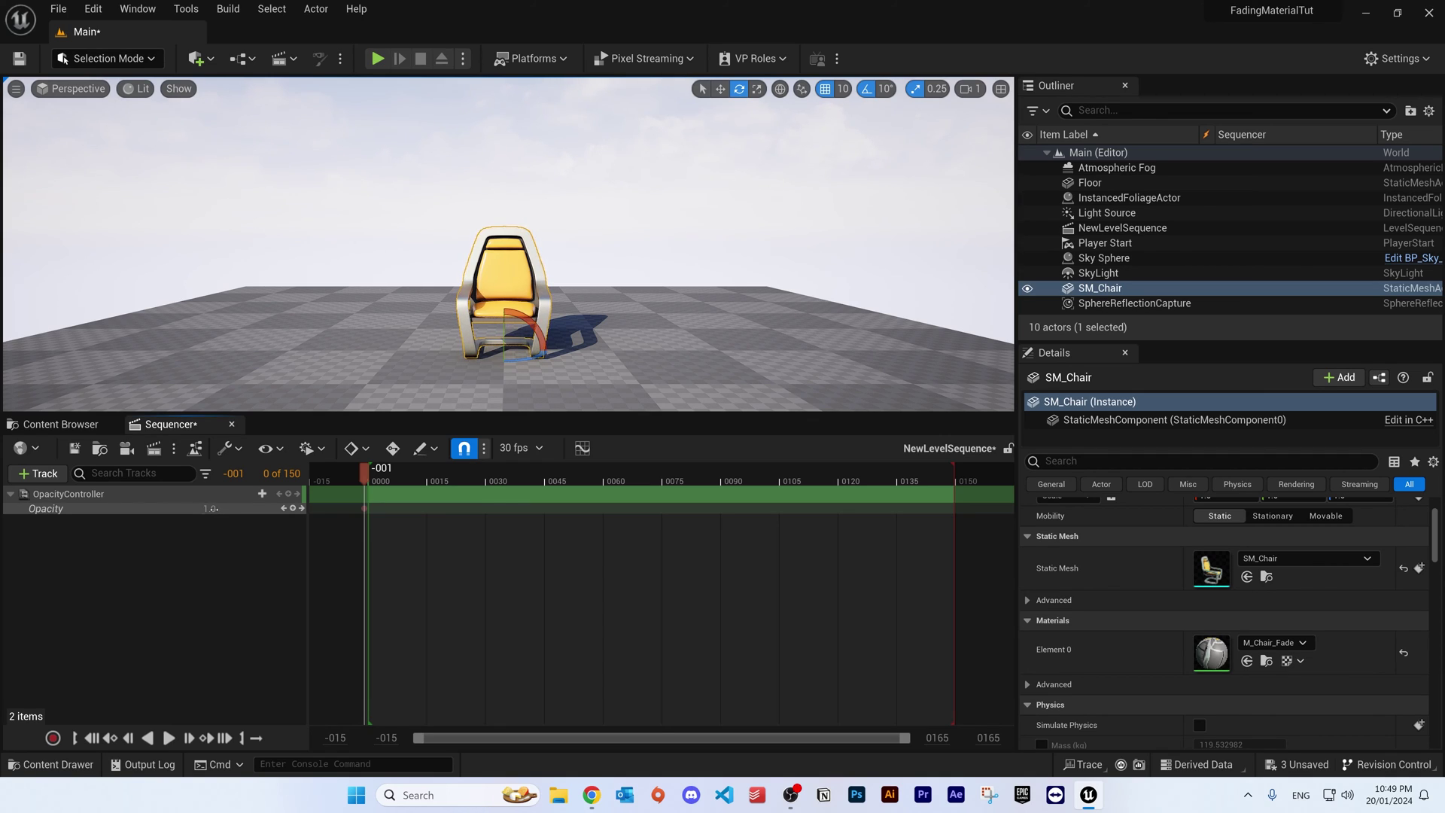
Try lower Opacity values on the OpacityController track to preview the chair's dithered fade.
click(211, 509)
text(0.2)
key(Return)
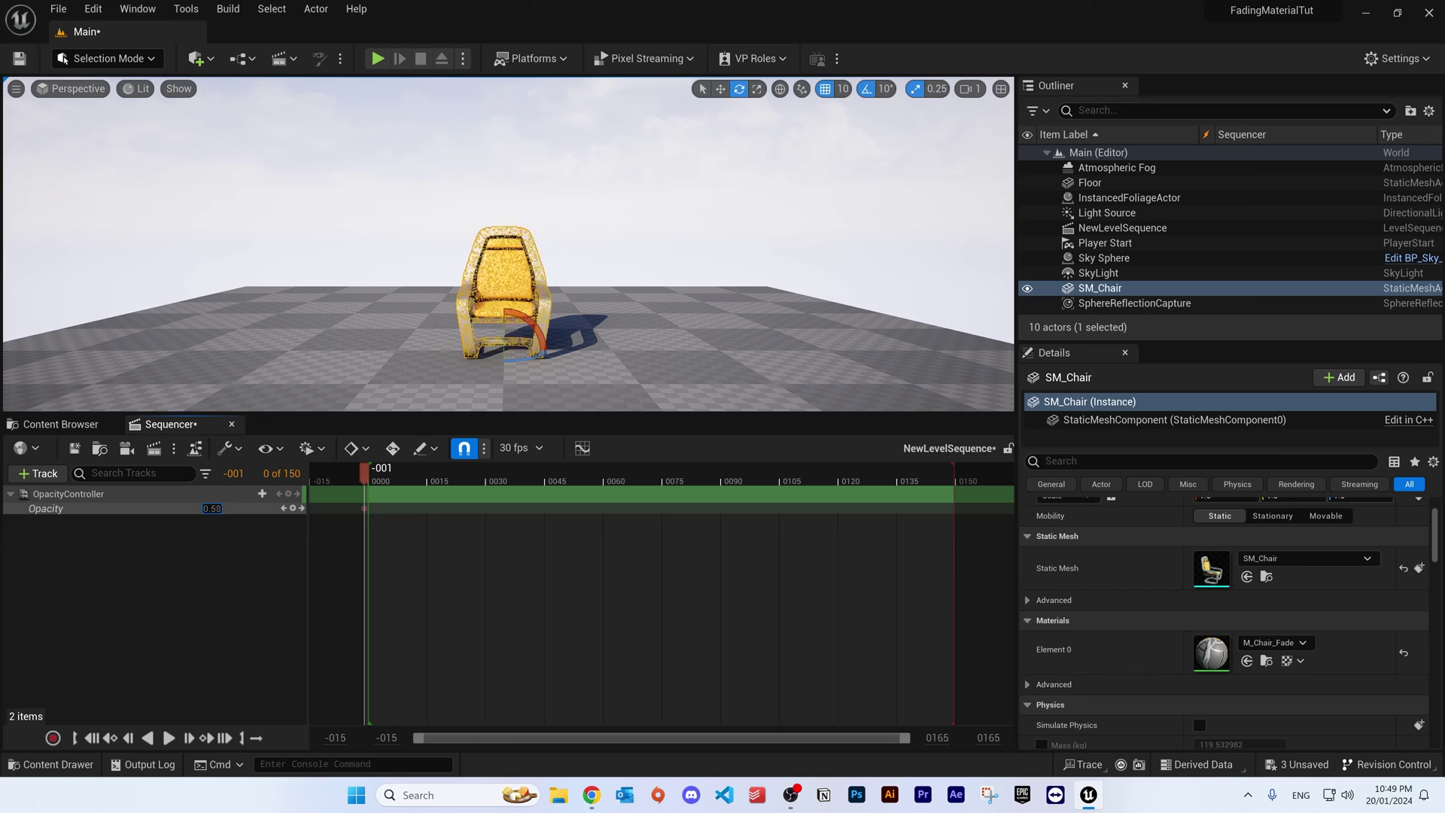
mouse_move(210, 509)
mouse_down()
mouse_move(255, 509)
mouse_move(182, 509)
mouse_move(242, 508)
mouse_move(230, 508)
mouse_up()
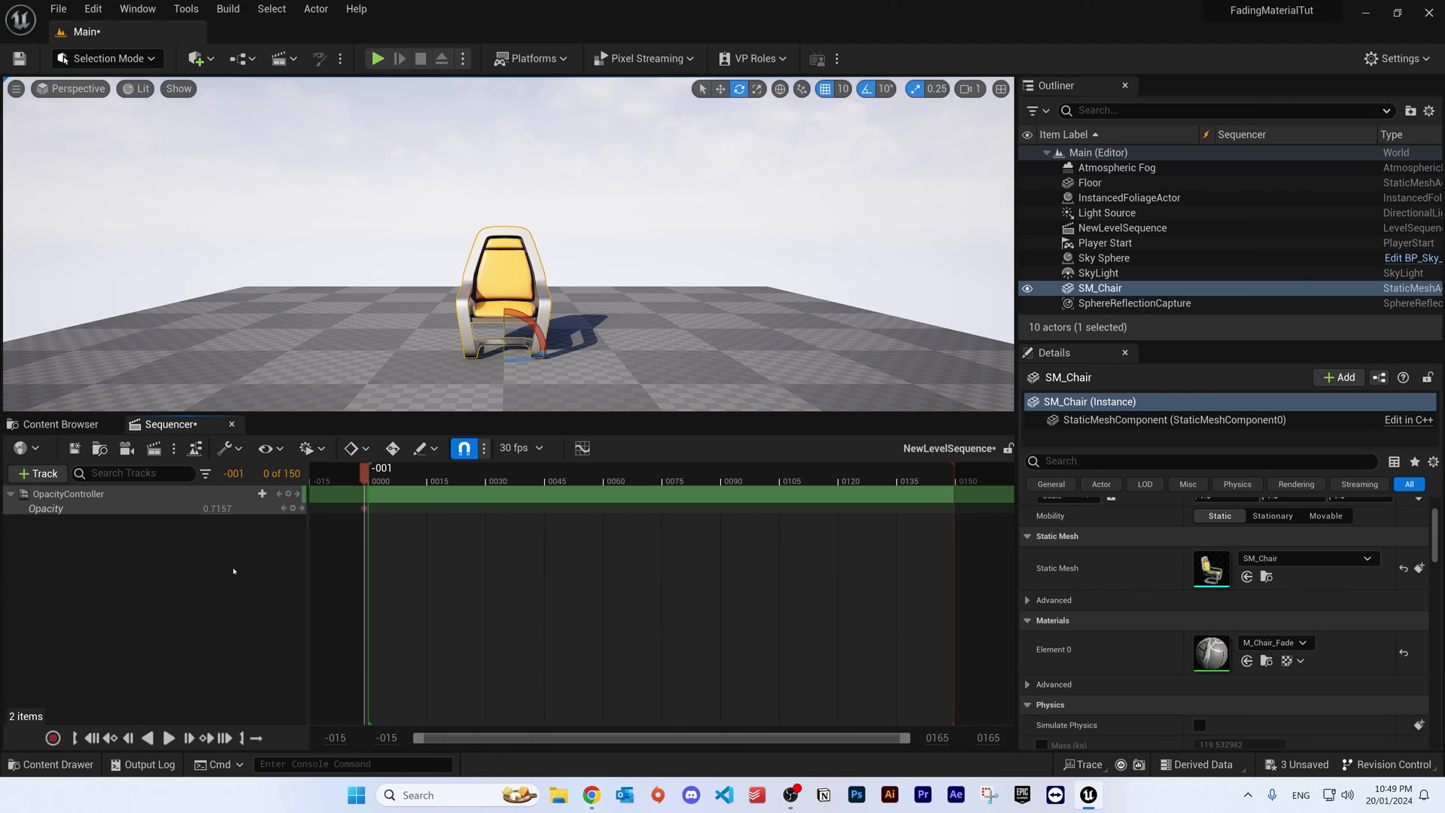
Set the Opacity key's value to 1 and move the key to frame 0.
click(216, 509)
text(1)
key(Return)
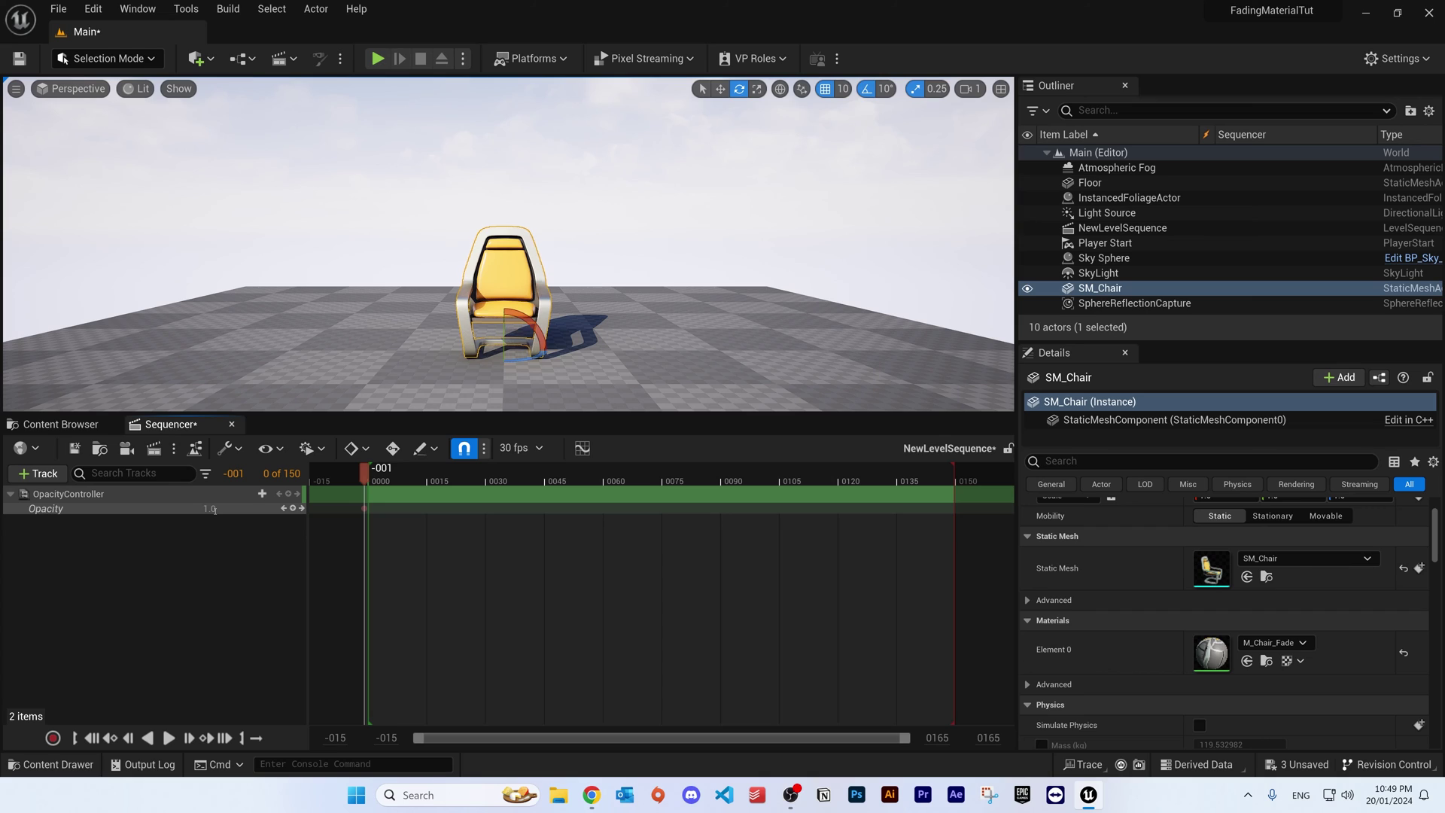
click(365, 510)
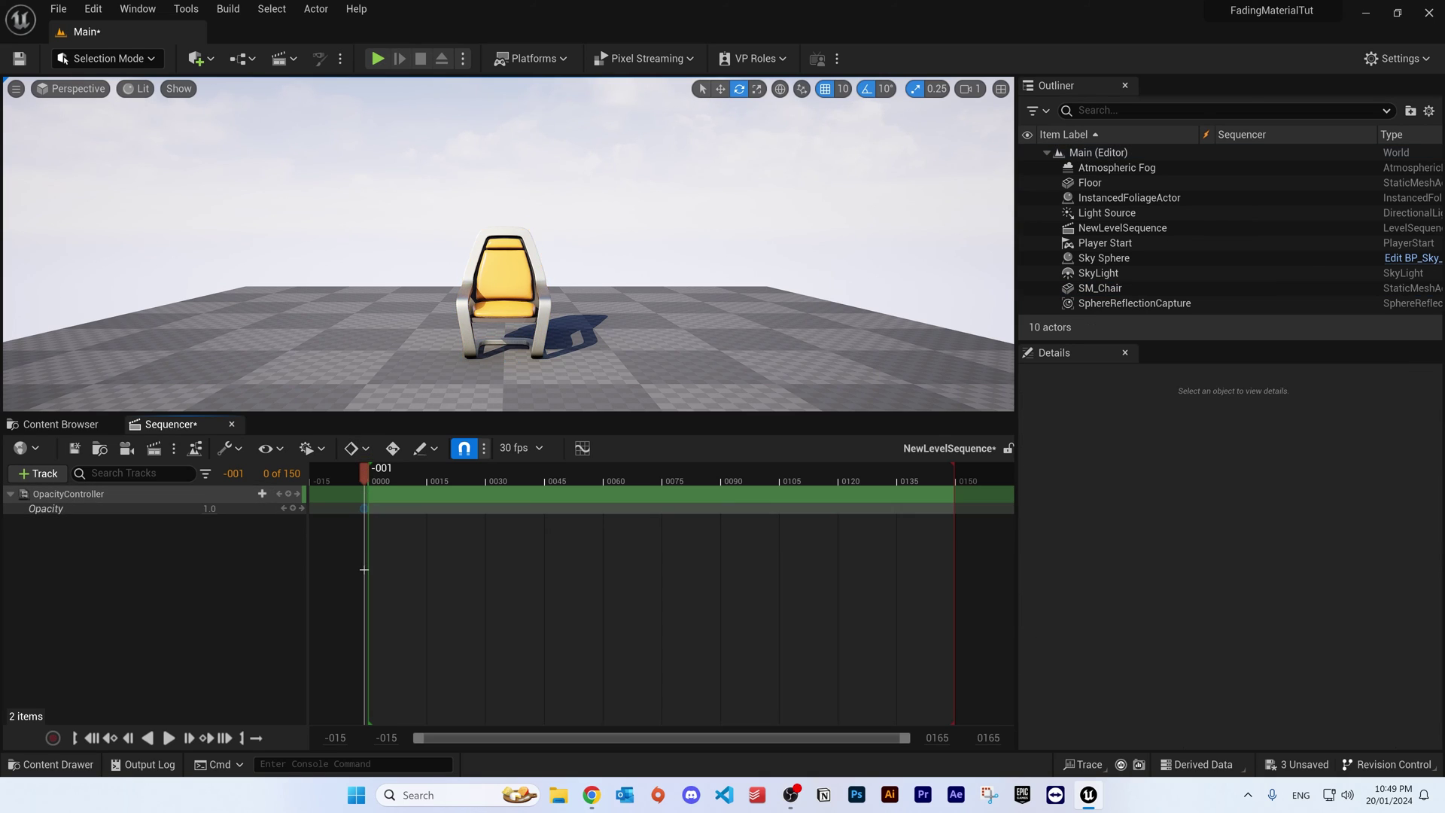
click(374, 473)
key(Left)
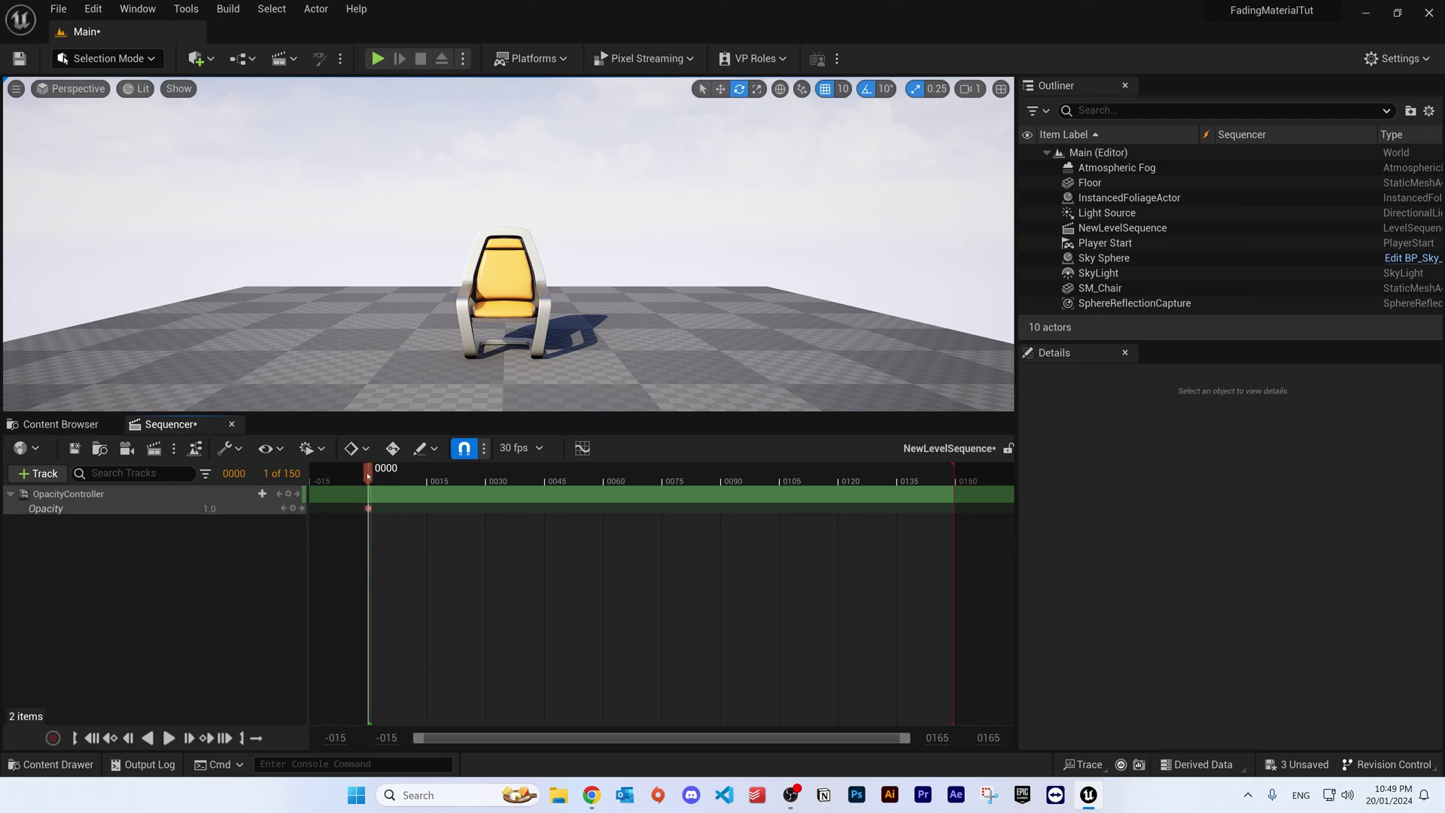
Add an Opacity key at frame 90 and set its value to 0.
drag(368, 473, 724, 468)
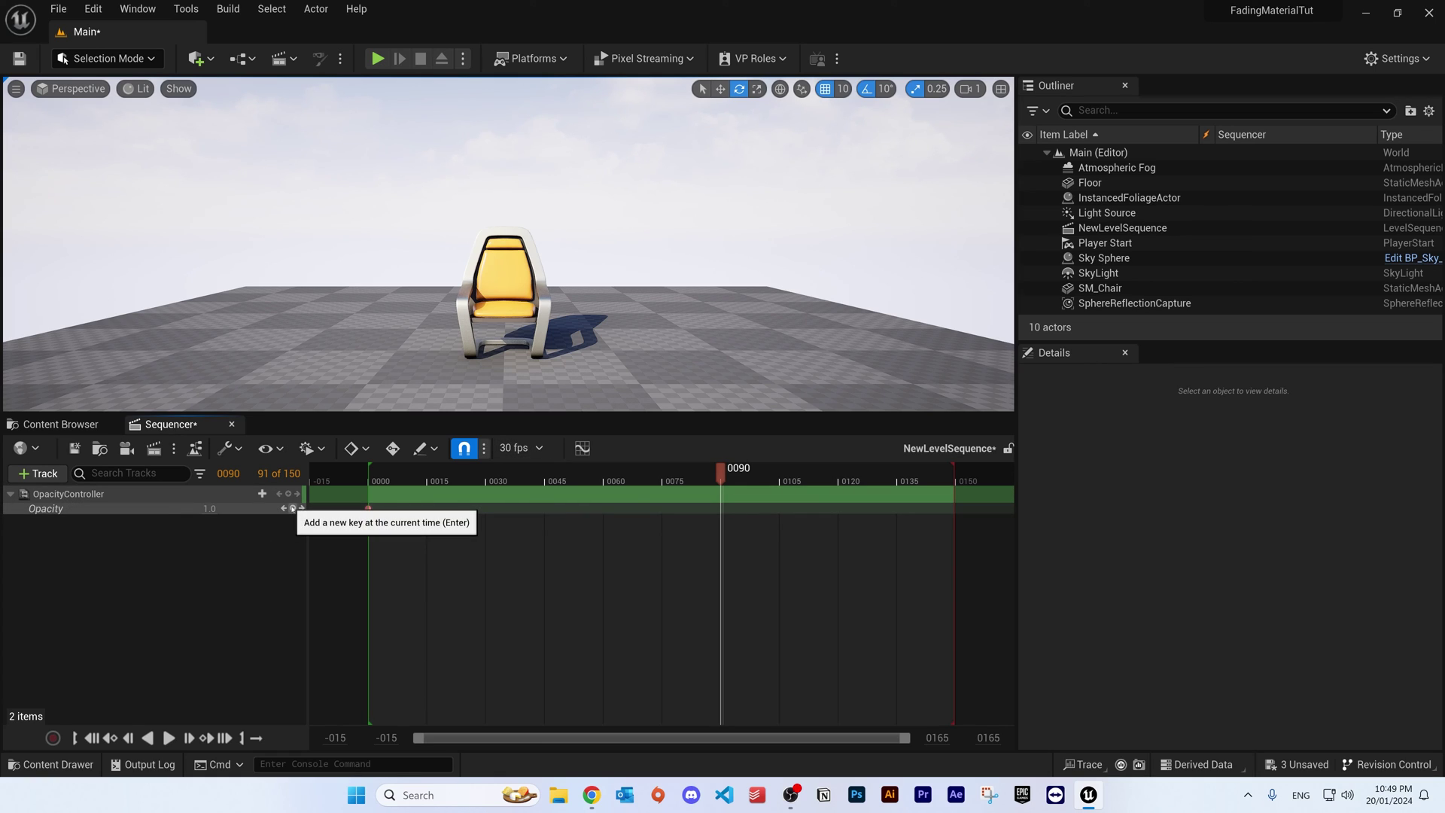
click(293, 509)
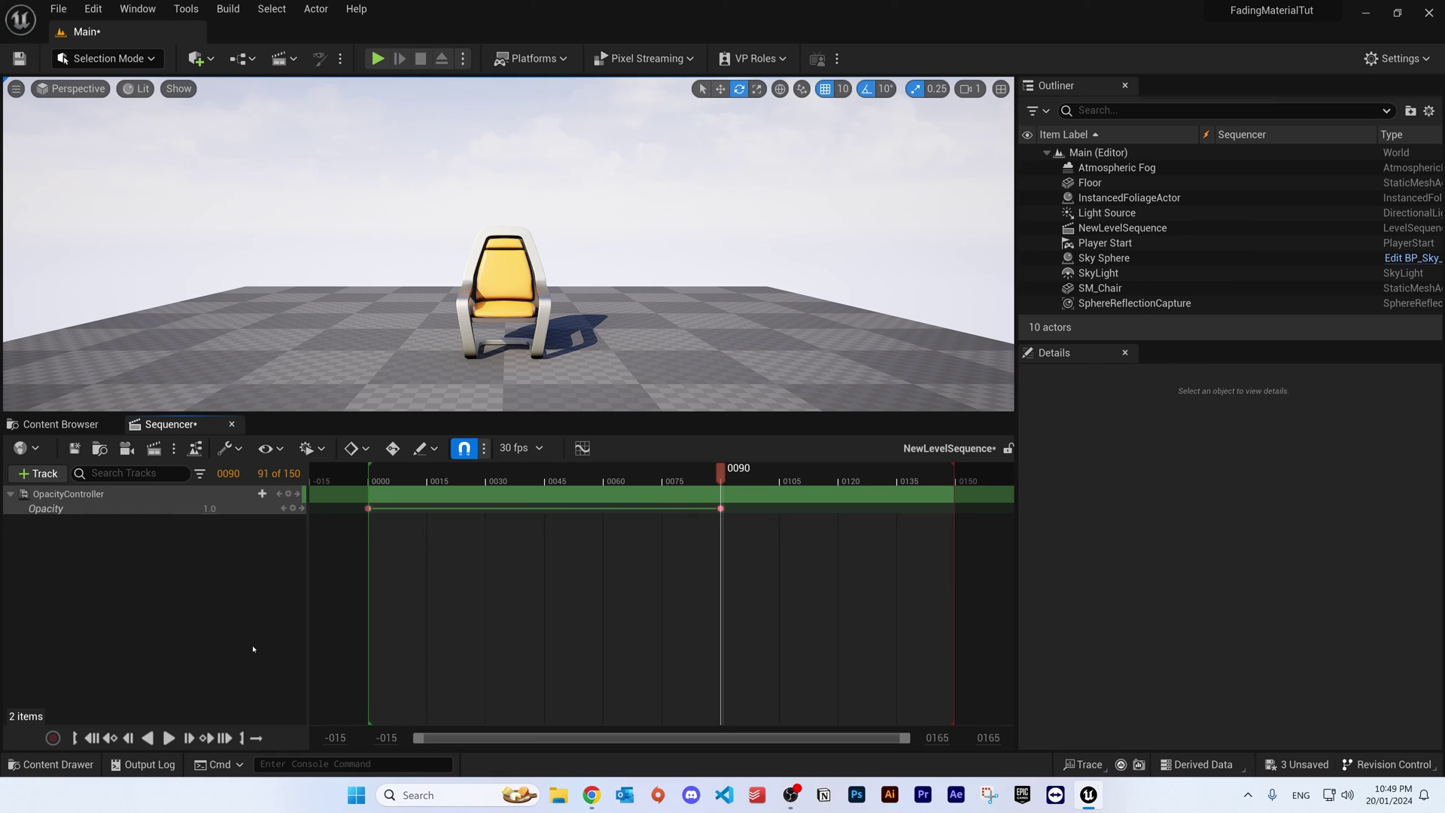
click(210, 509)
text(0)
key(Return)
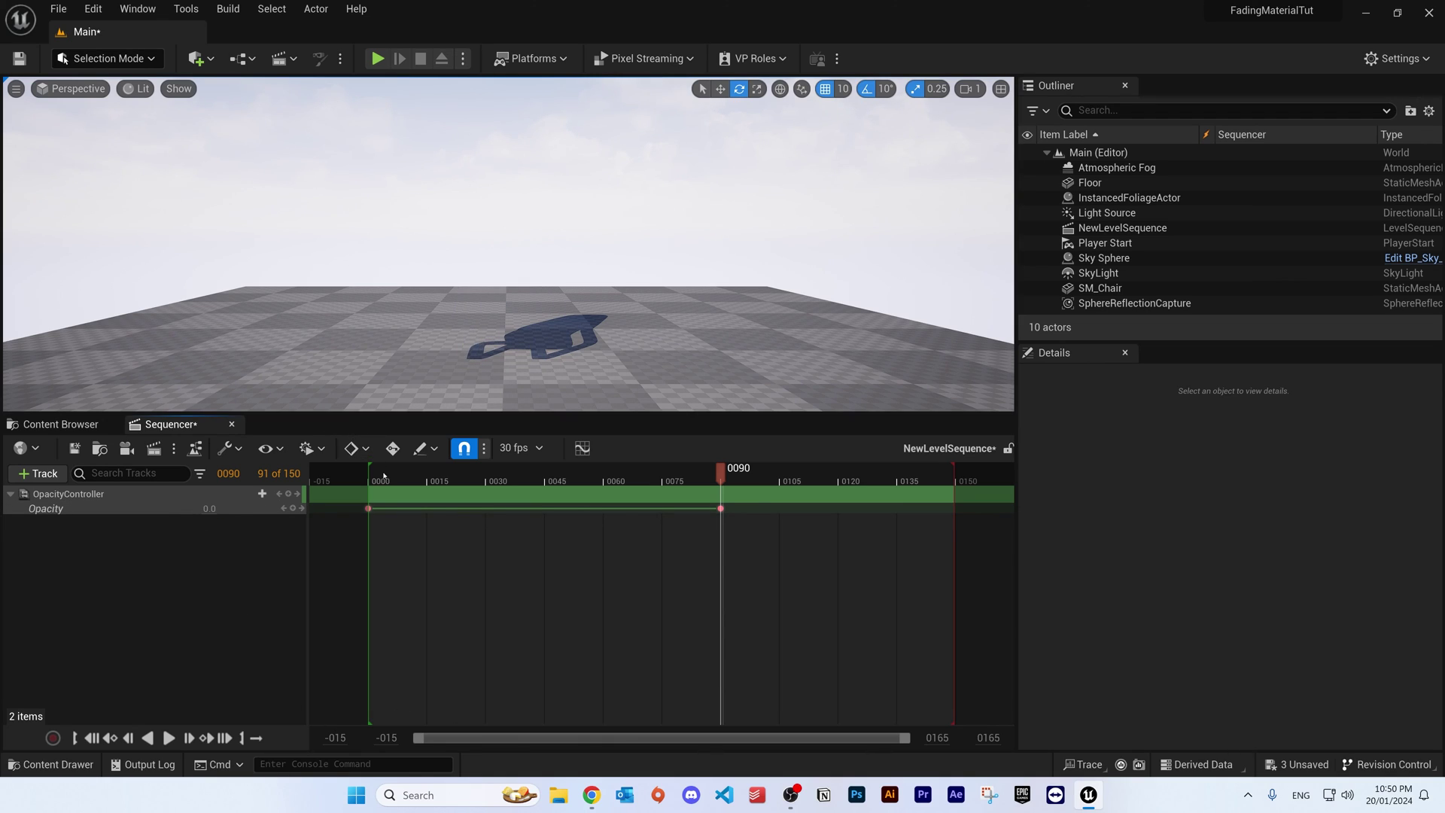
Play the sequence from frame 0 to preview the chair's fade-out.
drag(384, 476, 370, 475)
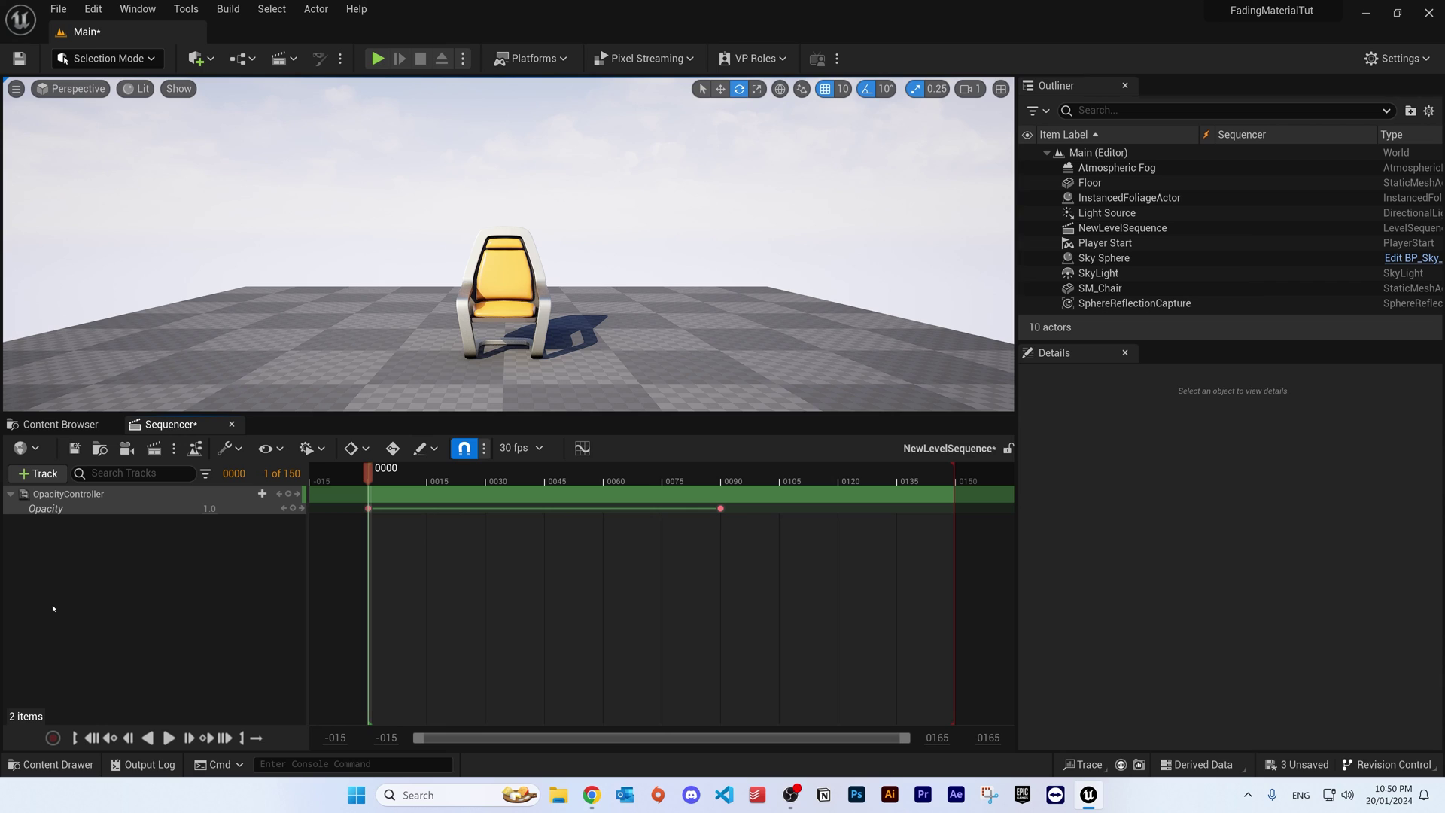
key(space)
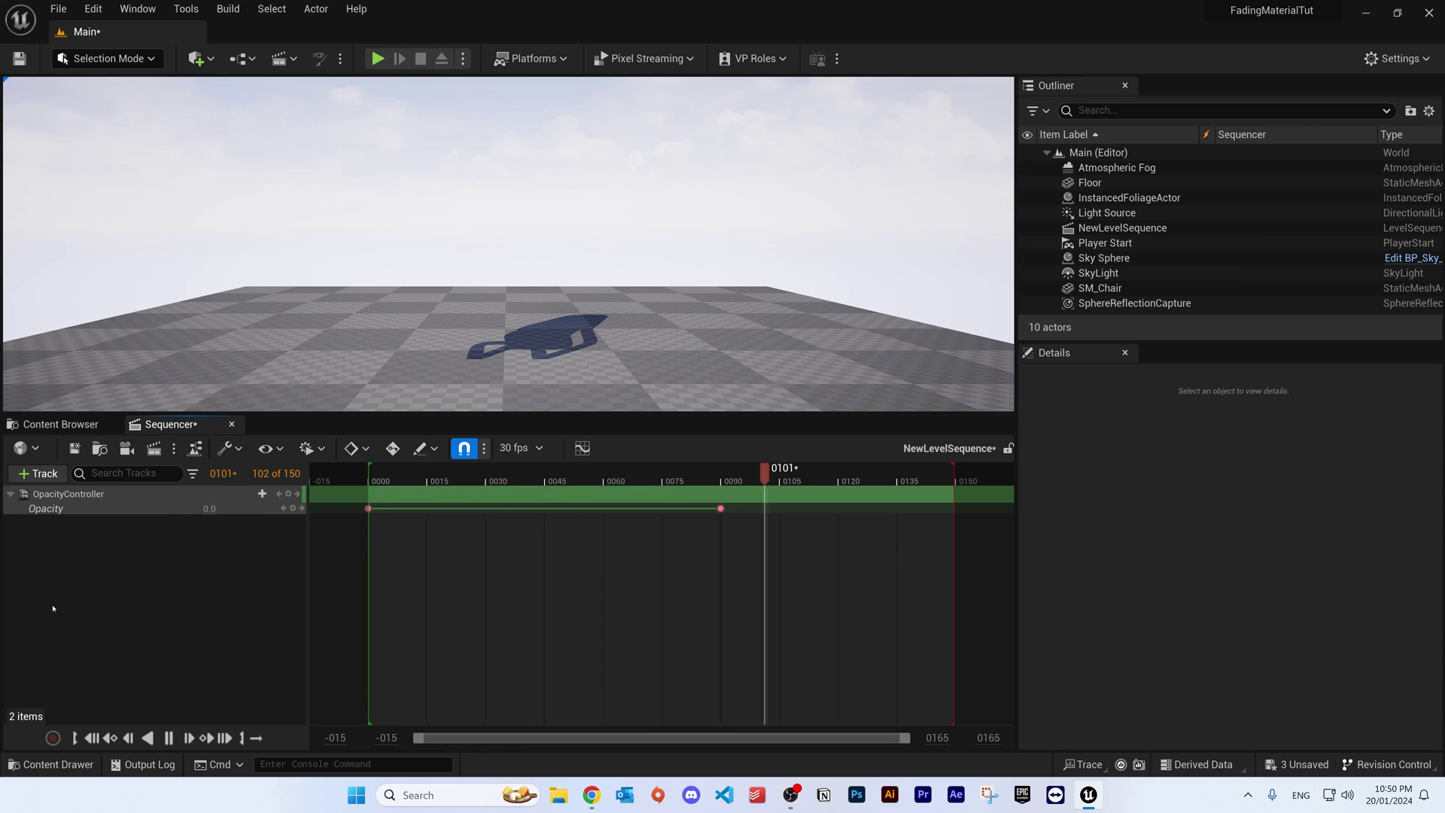
key(space)
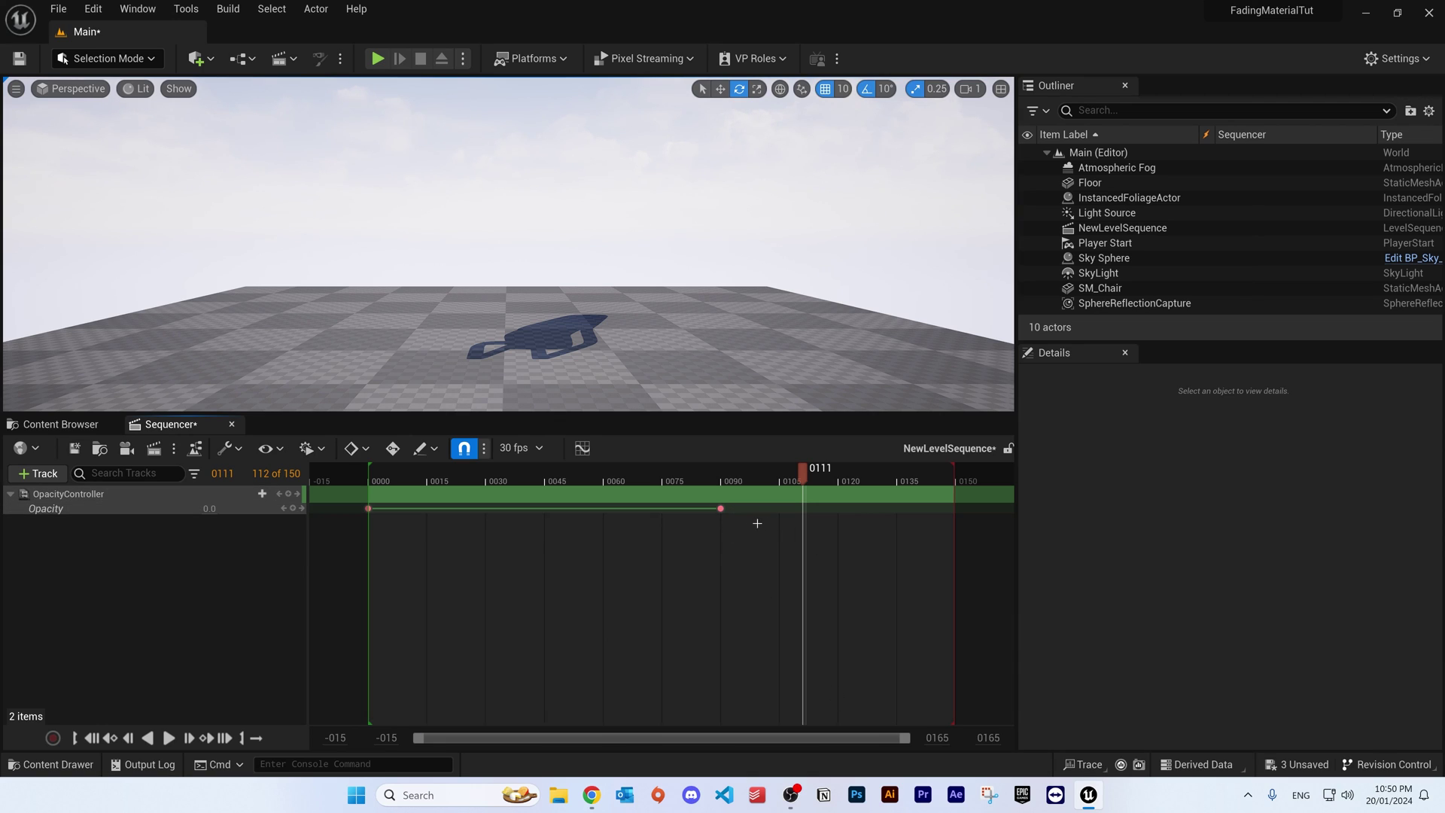
Move the Opacity key at frame 90 to frame 150 to lengthen the fade.
drag(720, 508, 955, 508)
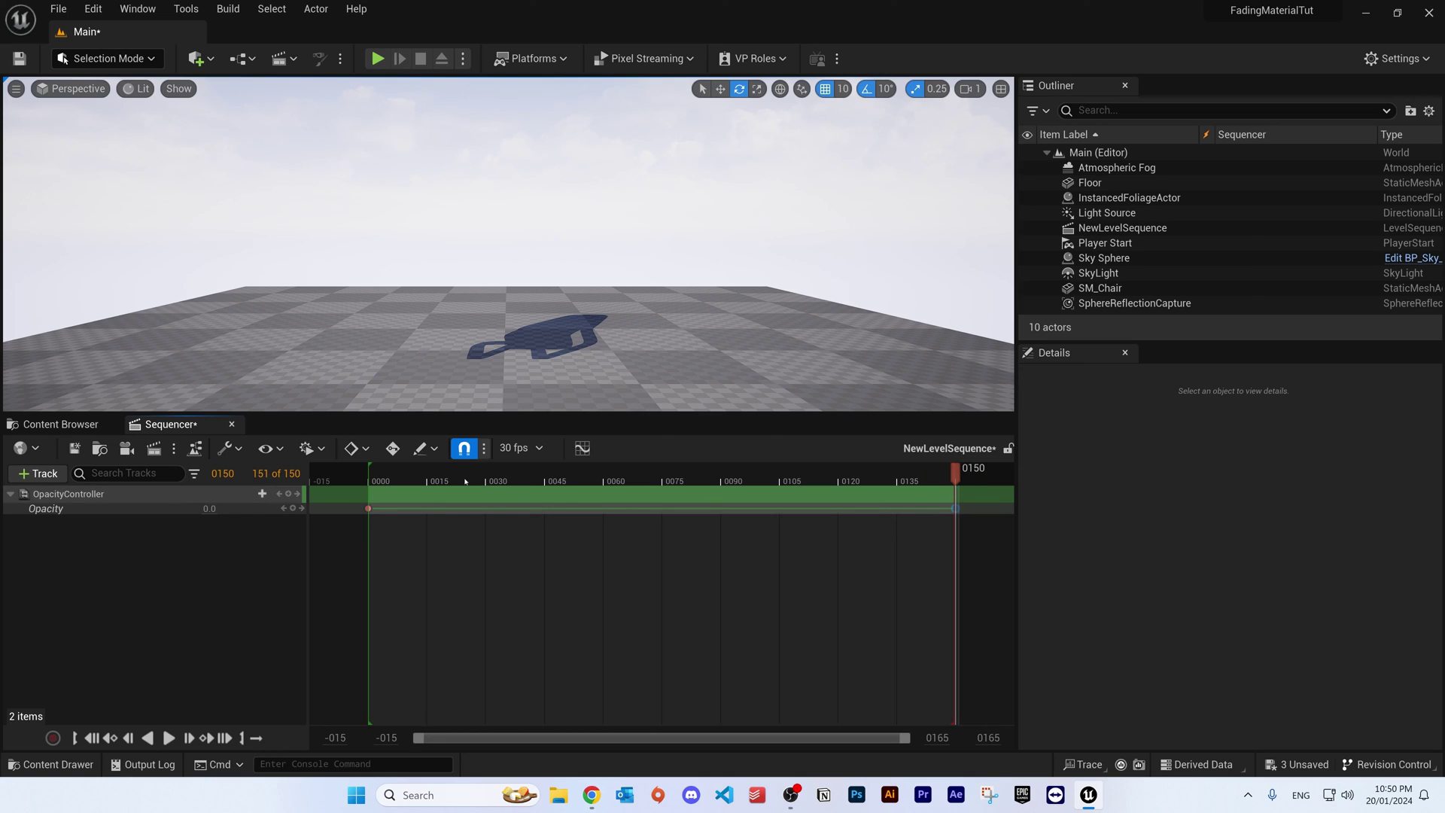